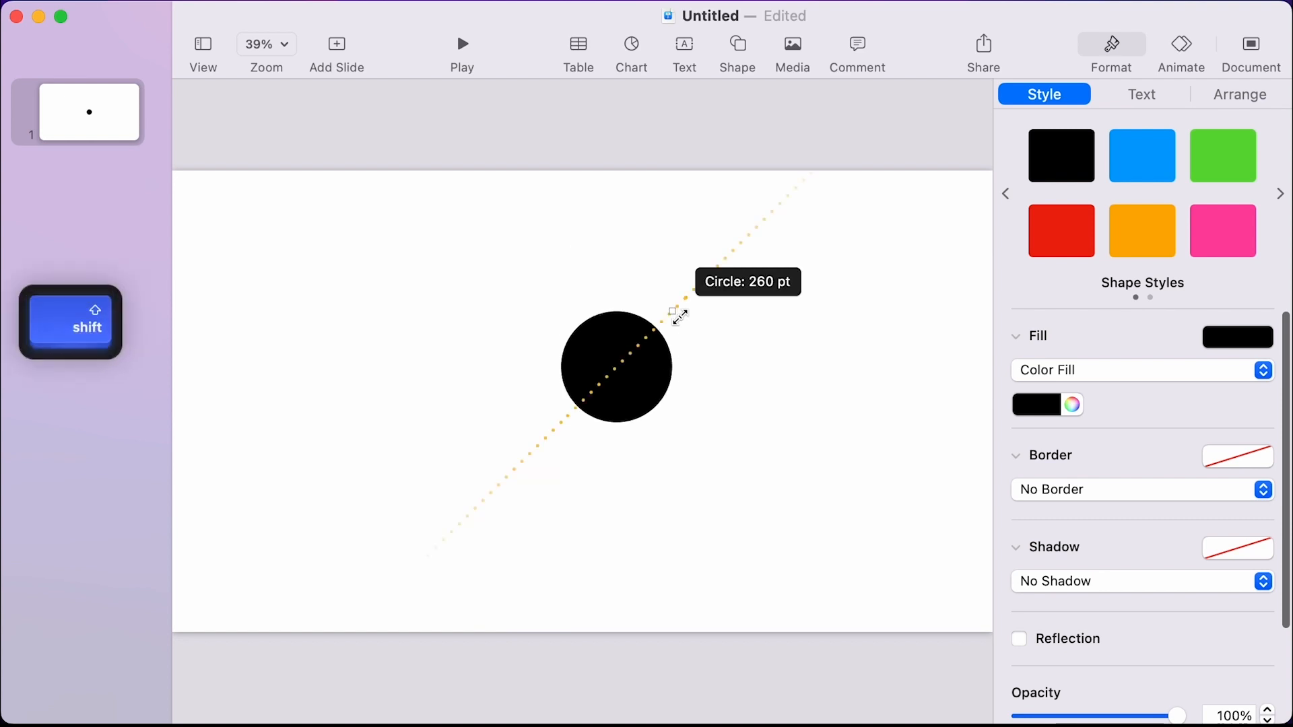
# Enlarge the circle proportionally from its centre to about 690 pt in diameter, centred on the slide.
pyautogui.press('shift')
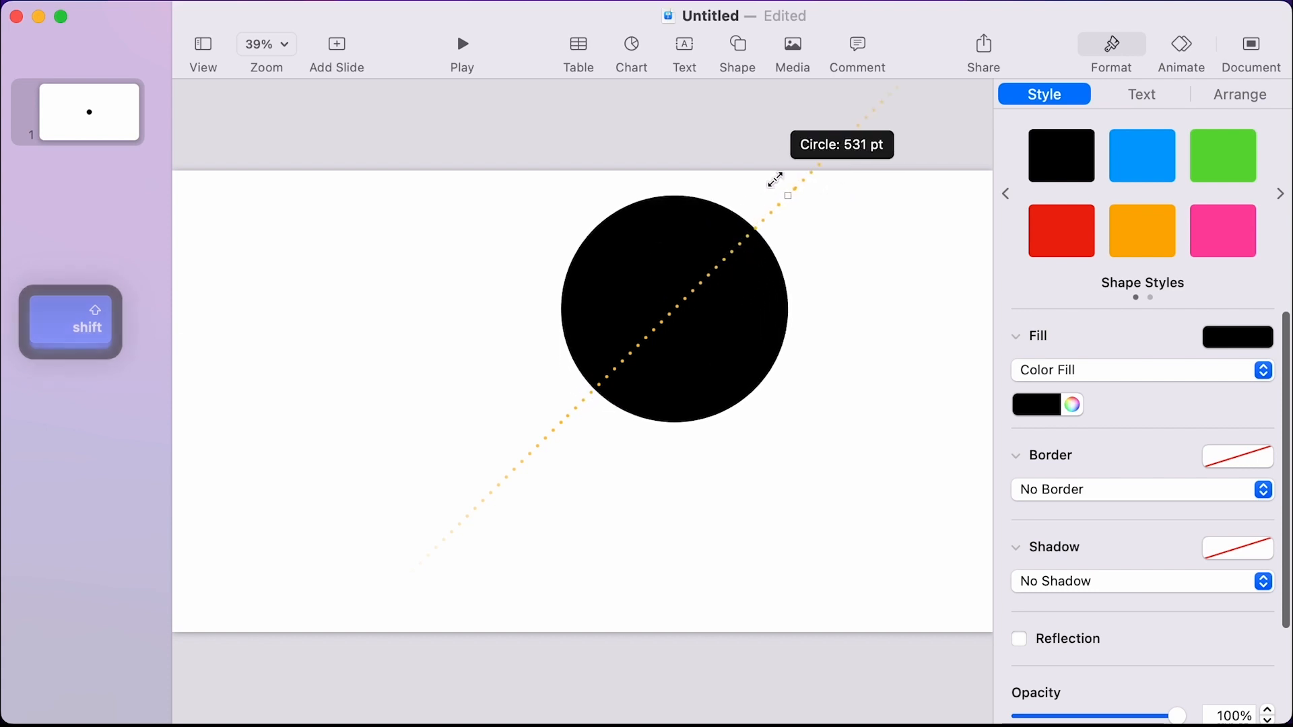
pyautogui.press('alt')
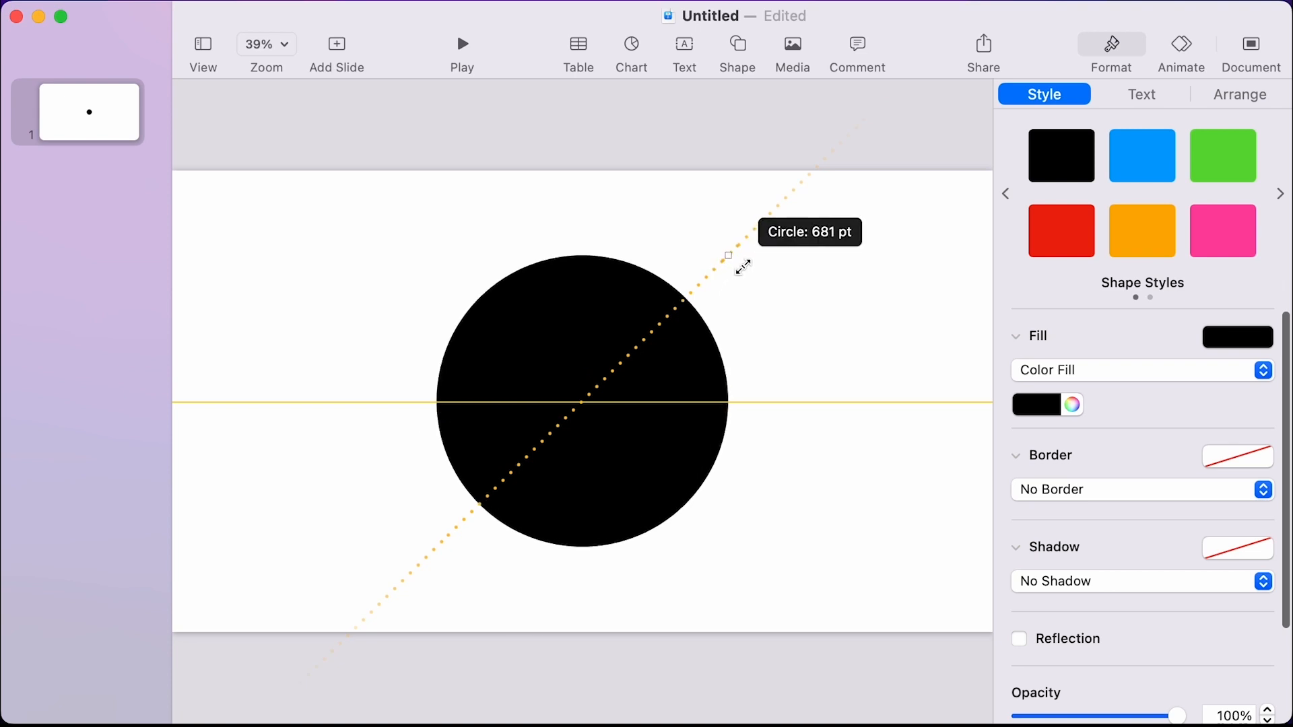
pyautogui.press('shift')
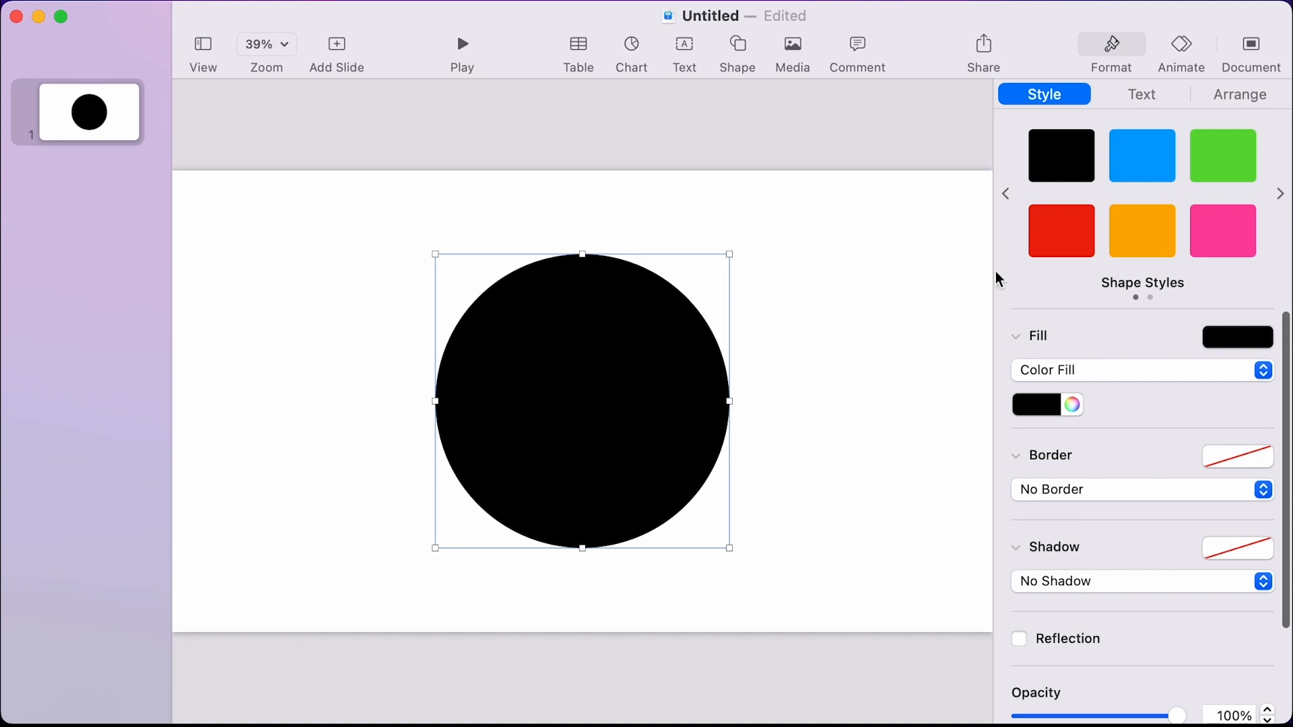
# Fill the circle with red and deselect it.
pyautogui.click(1055, 407)
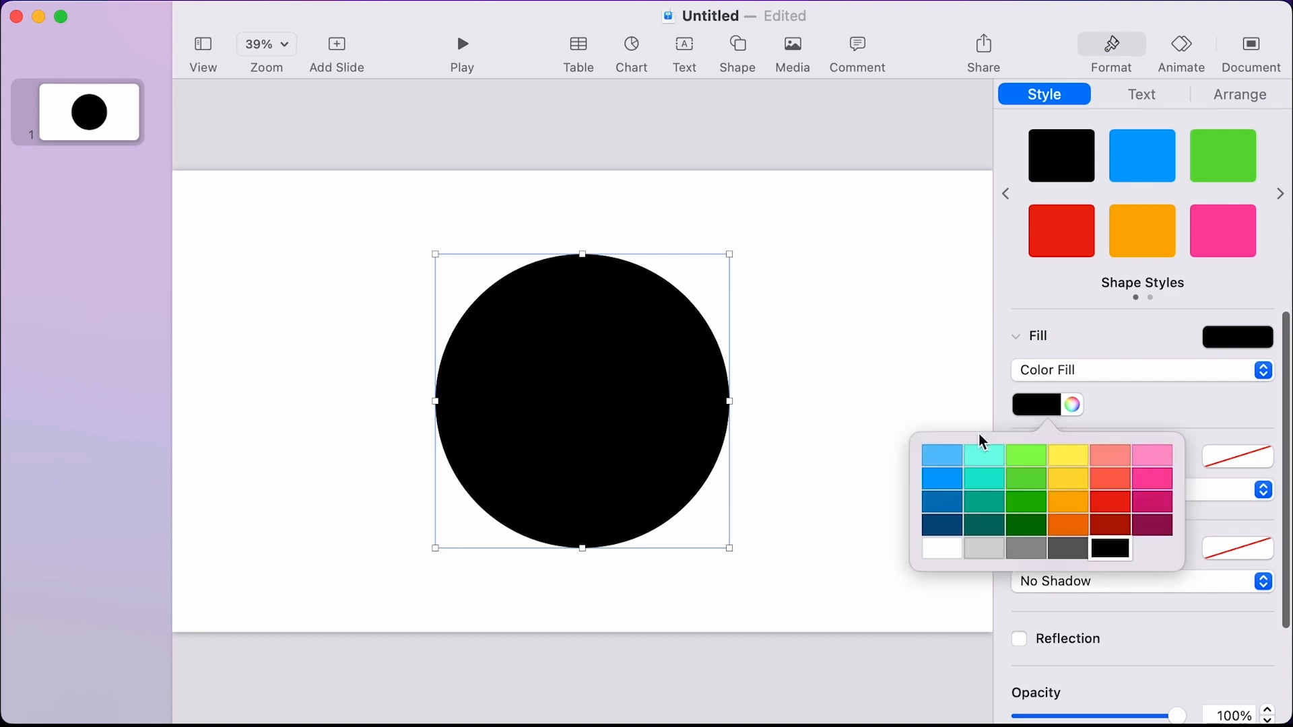
pyautogui.click(1117, 499)
pyautogui.press('Escape')
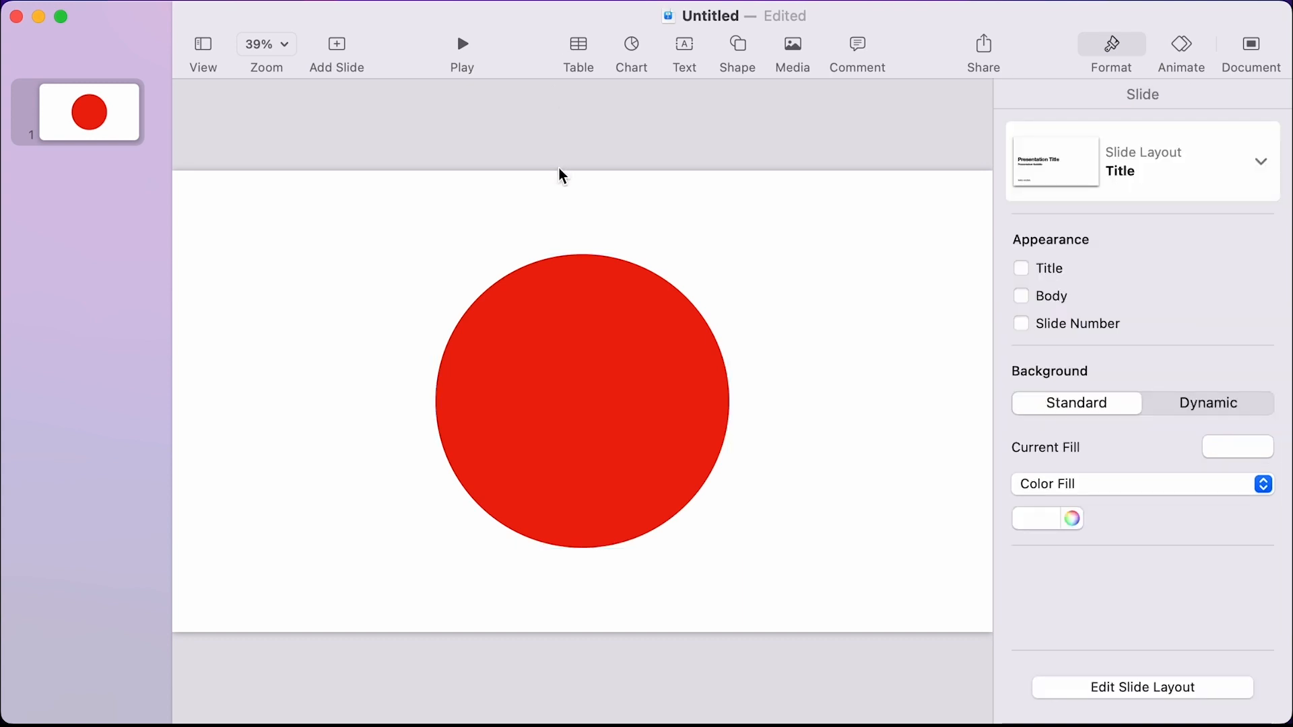
# Show the rulers and place a vertical and a horizontal guide crossing at the circle's centre.
pyautogui.press('super+r')
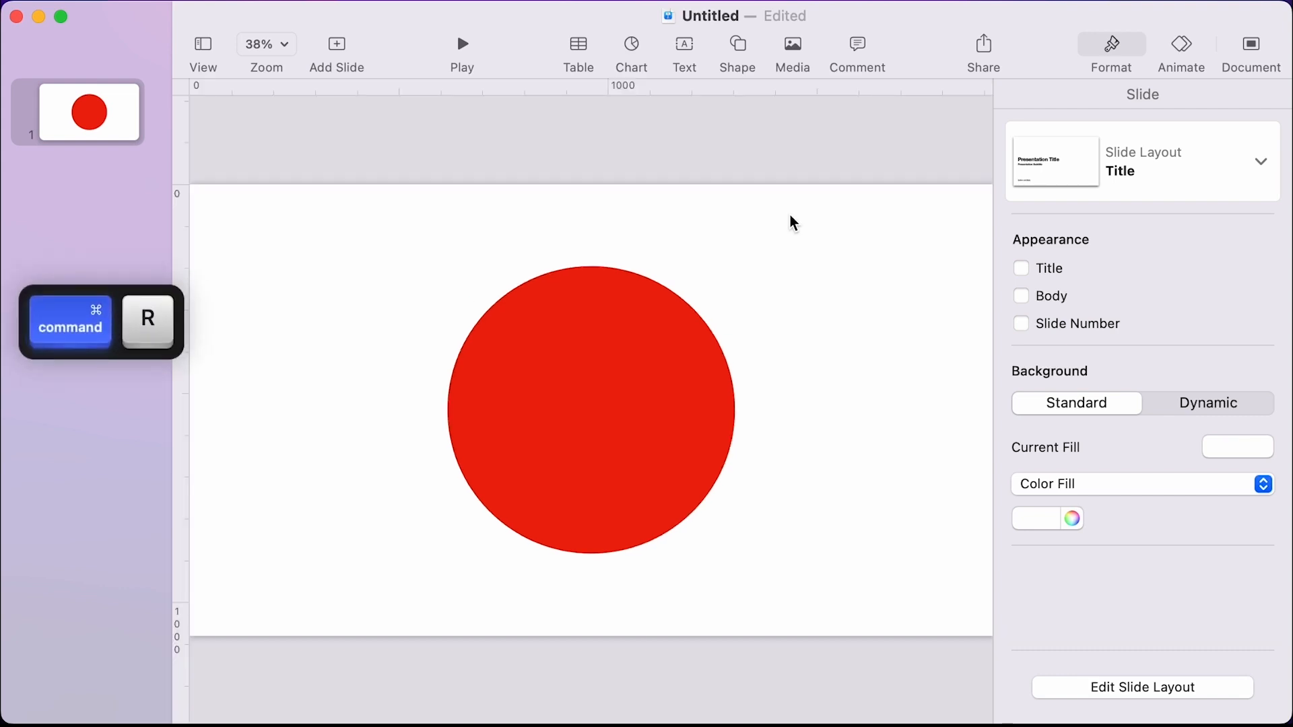
pyautogui.moveTo(182, 316); pyautogui.dragTo(602, 393)
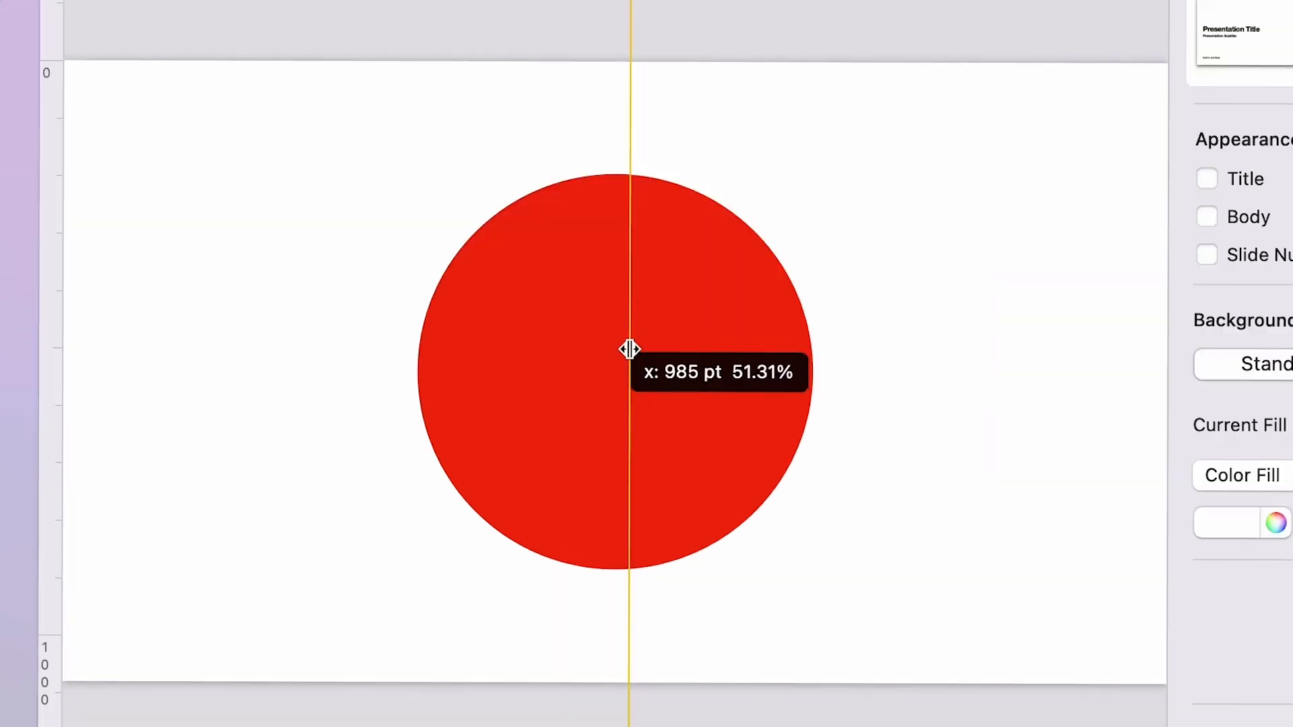
pyautogui.moveTo(629, 348); pyautogui.dragTo(612, 350)
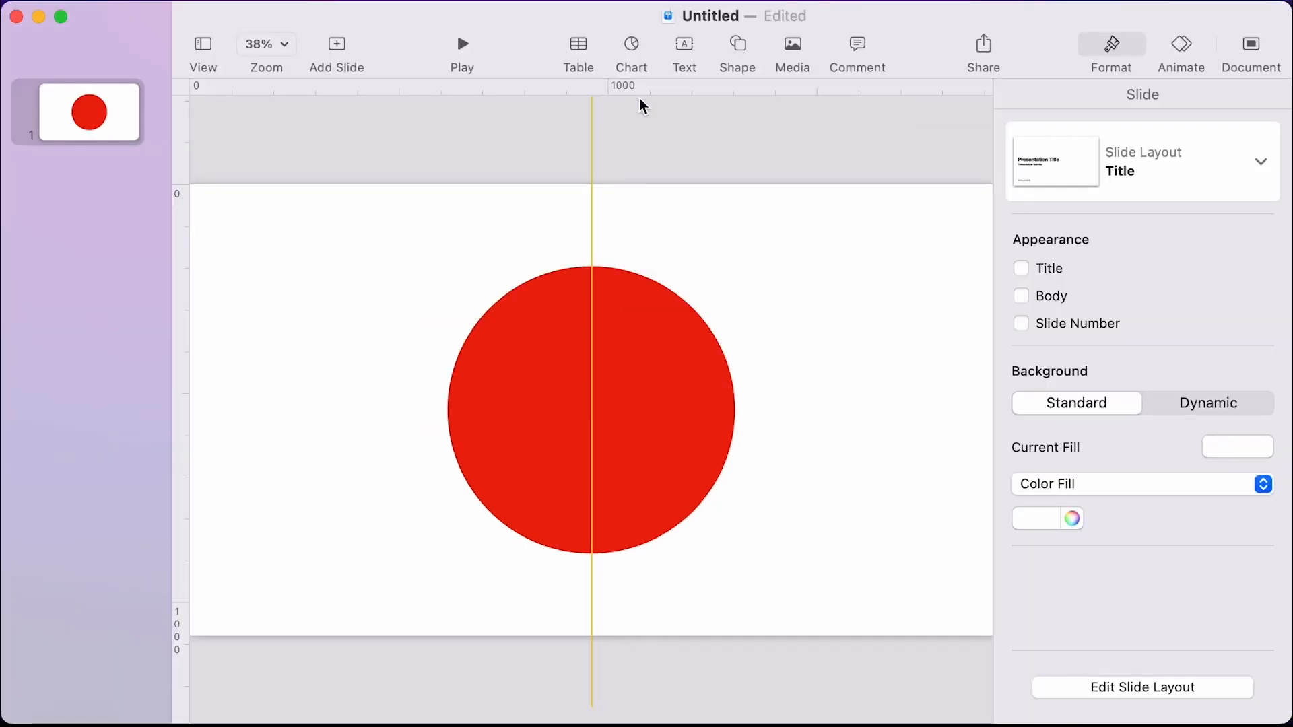
pyautogui.moveTo(641, 91); pyautogui.dragTo(626, 413)
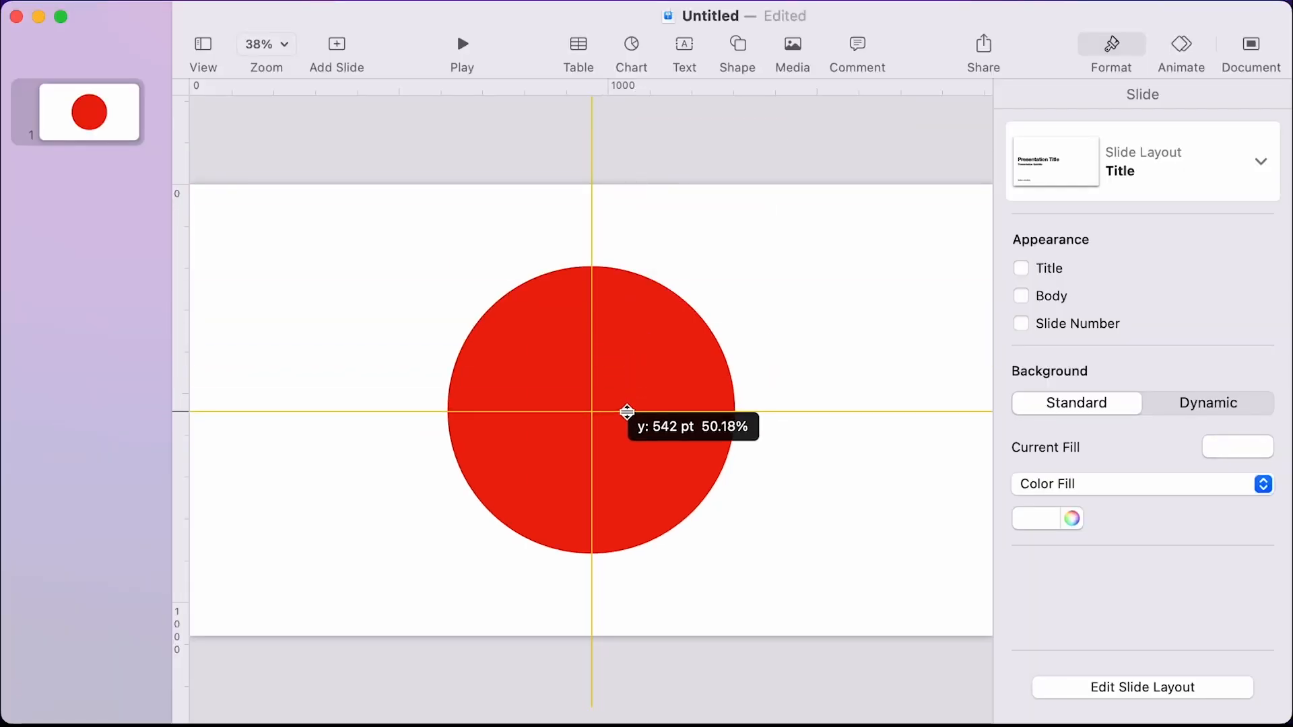
pyautogui.click(647, 377)
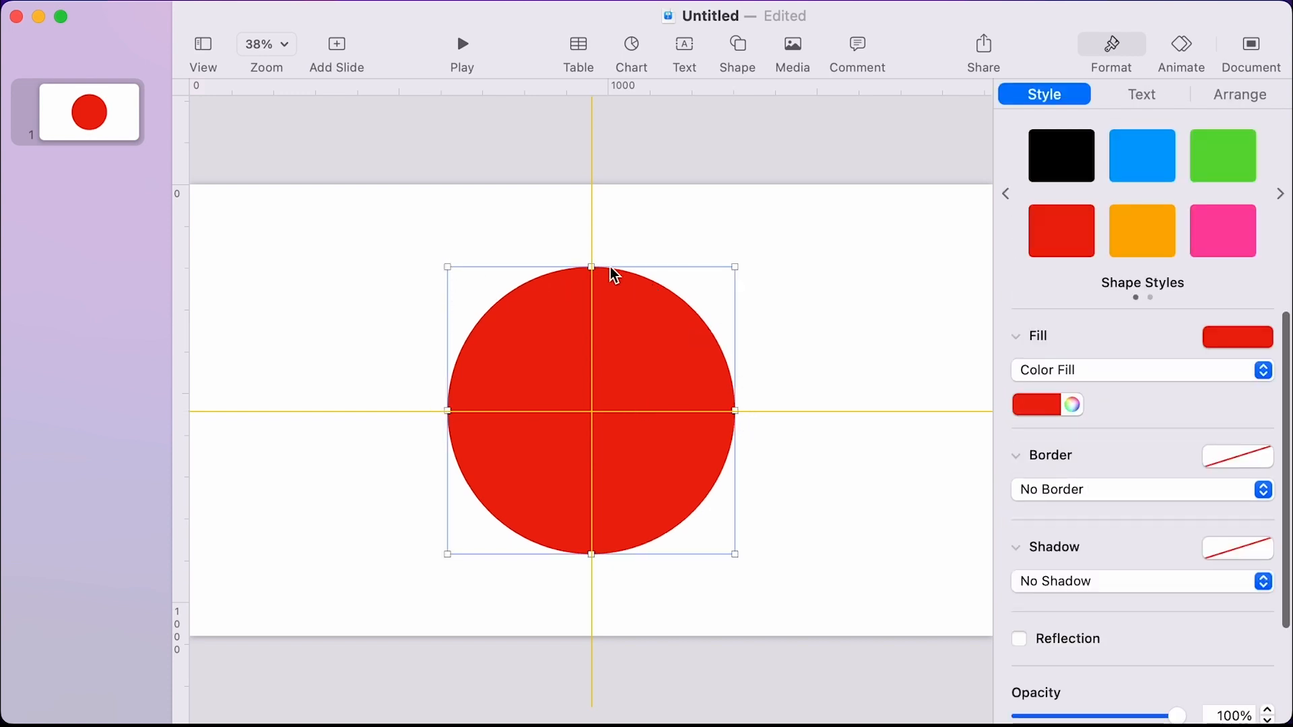
pyautogui.click(742, 193)
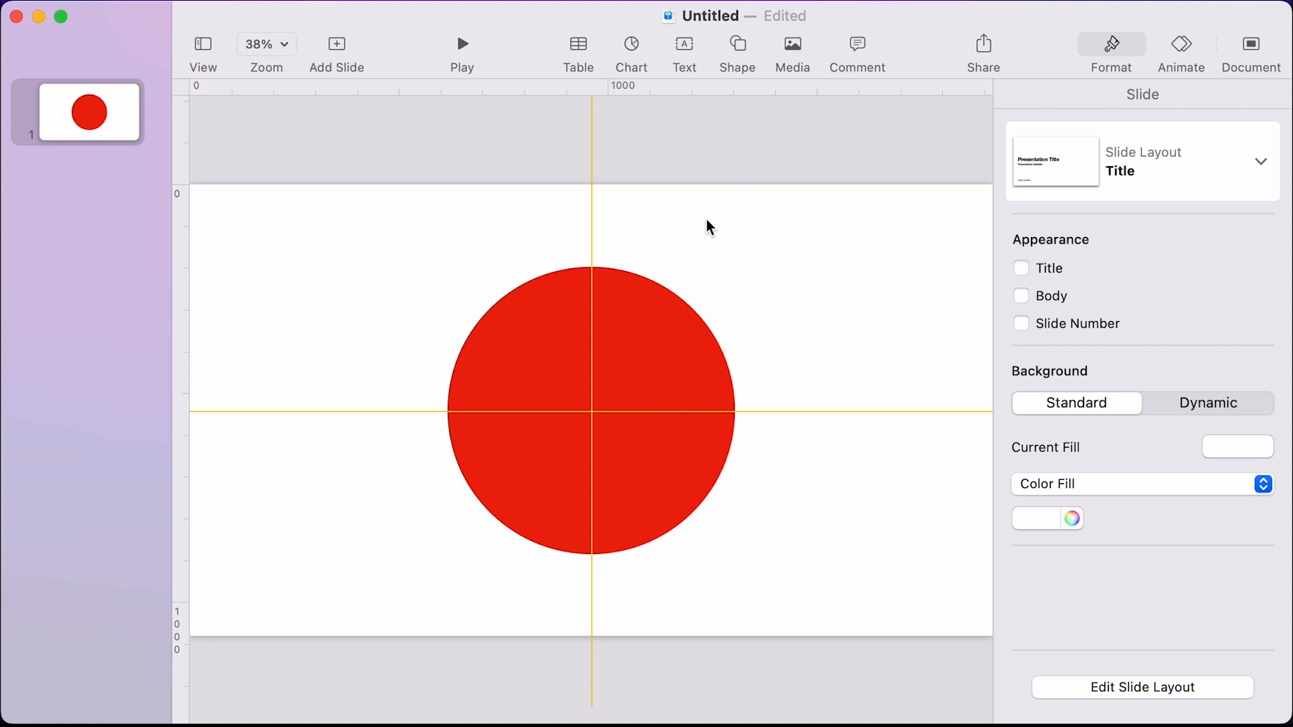
# Insert a straight line, make it short and vertical, and place it on the vertical guide at the circle's top.
pyautogui.click(738, 48)
pyautogui.click(728, 145)
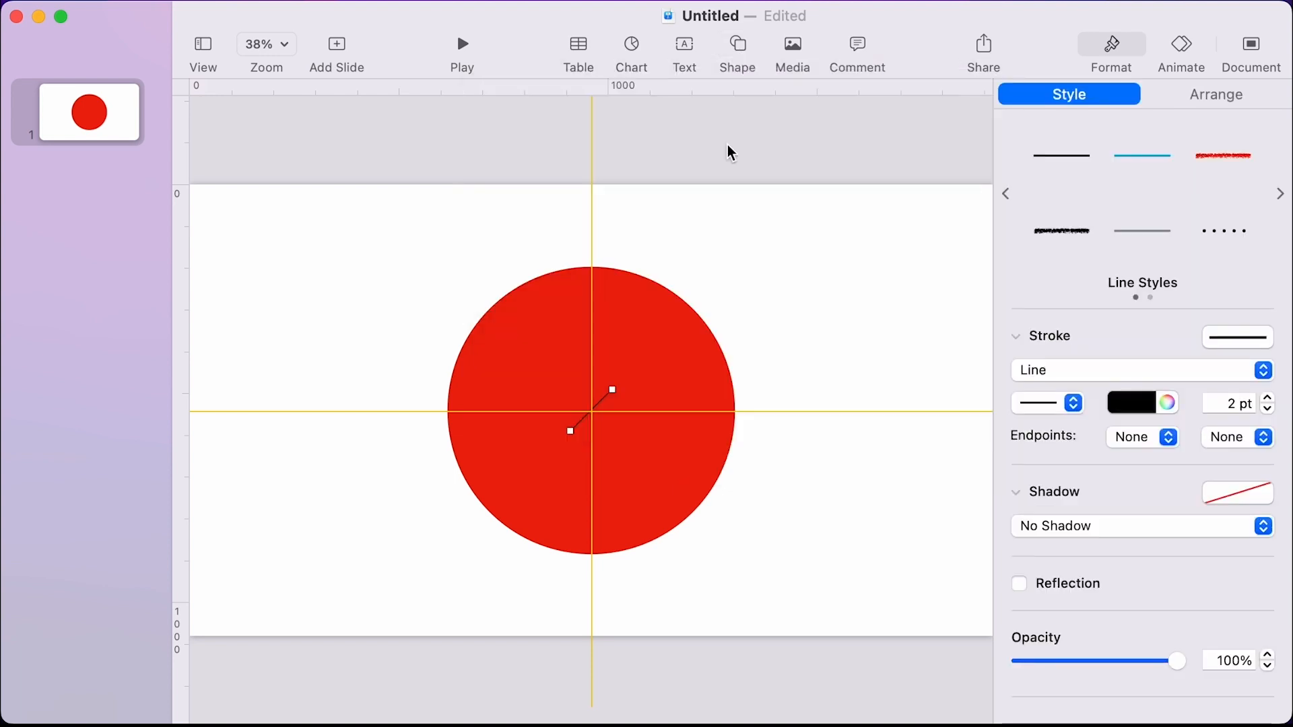
pyautogui.moveTo(614, 391); pyautogui.dragTo(590, 286)
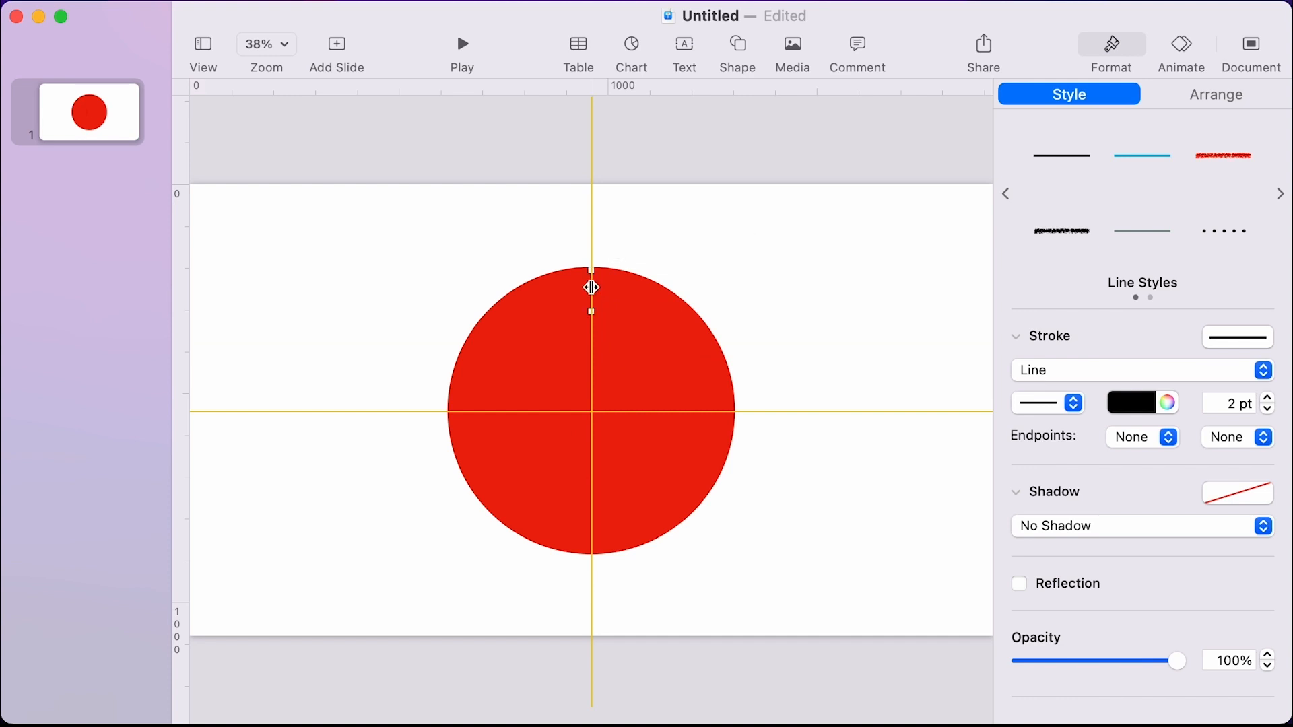
pyautogui.click(545, 167)
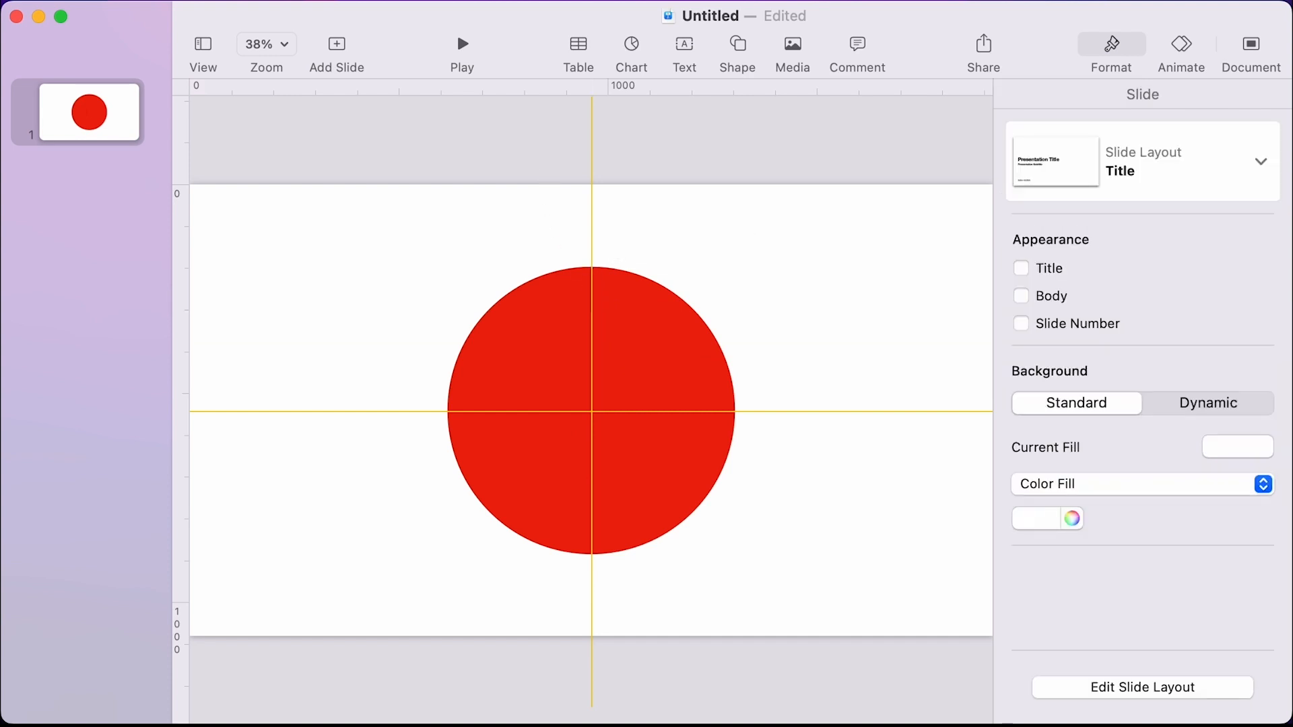
# Hide the guides on the slide.
pyautogui.click(537, 14)
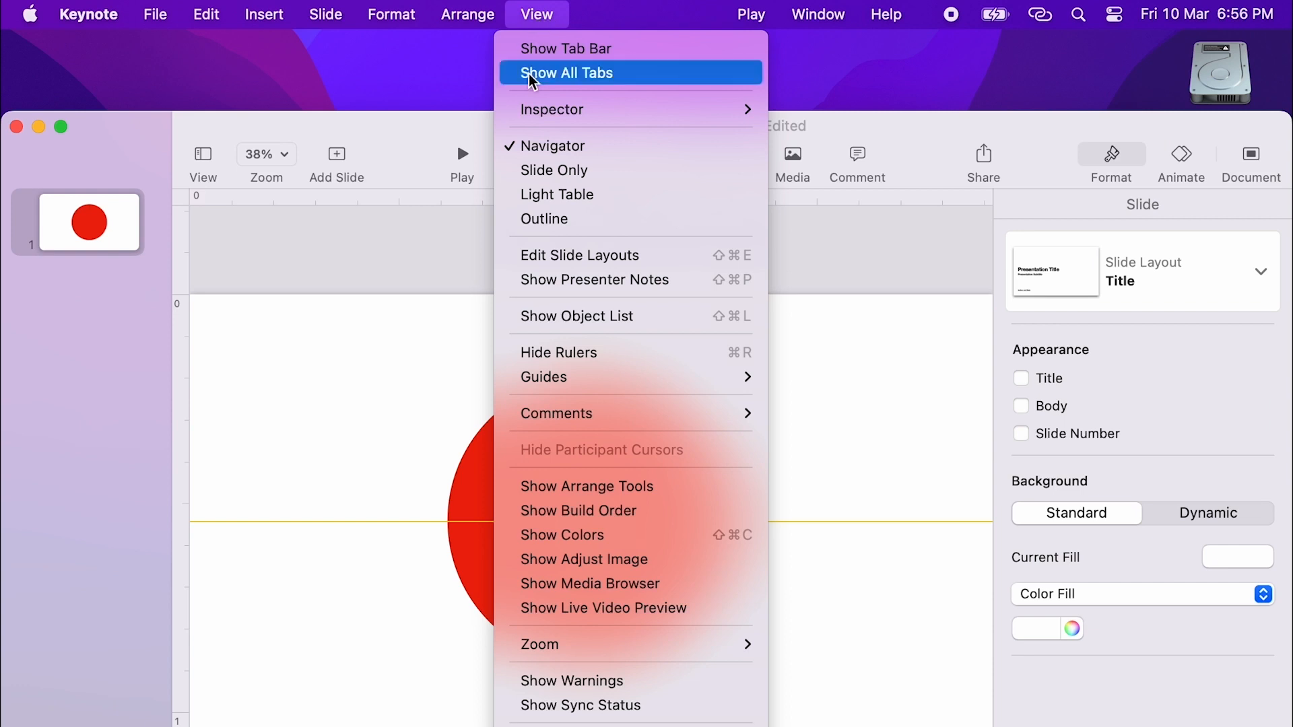
pyautogui.moveTo(560, 382)
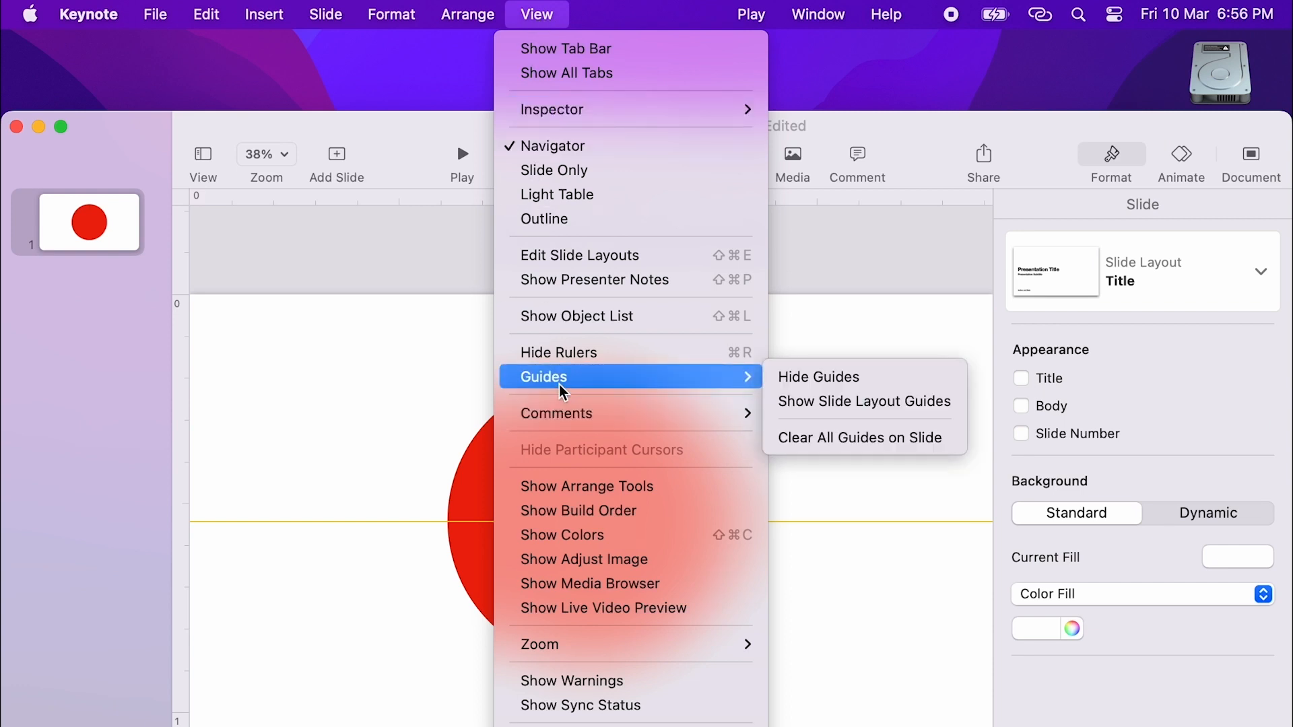
pyautogui.click(842, 380)
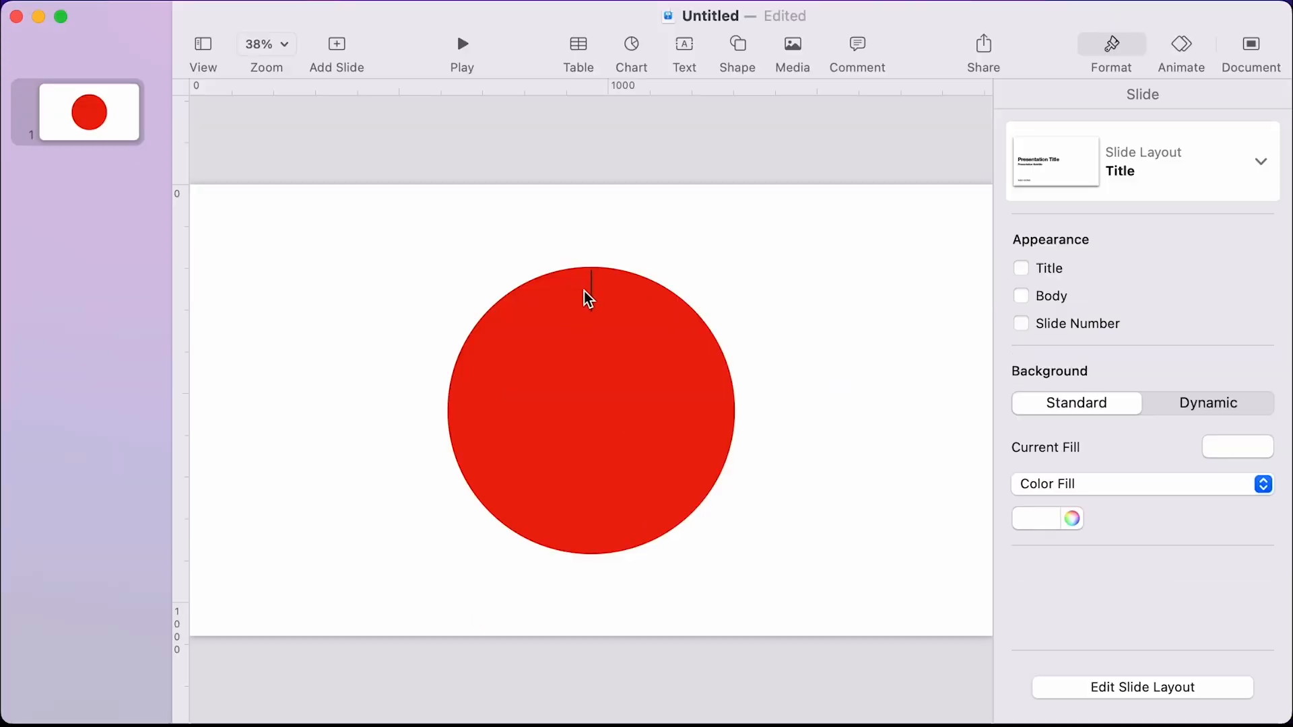
# Adjust the vertical line to start at the circle's top edge and set its stroke width to 7 pt.
pyautogui.moveTo(591, 289); pyautogui.dragTo(589, 301)
pyautogui.click(1270, 398)
pyautogui.click(1270, 398)
pyautogui.click(1270, 398)
pyautogui.click(1270, 398)
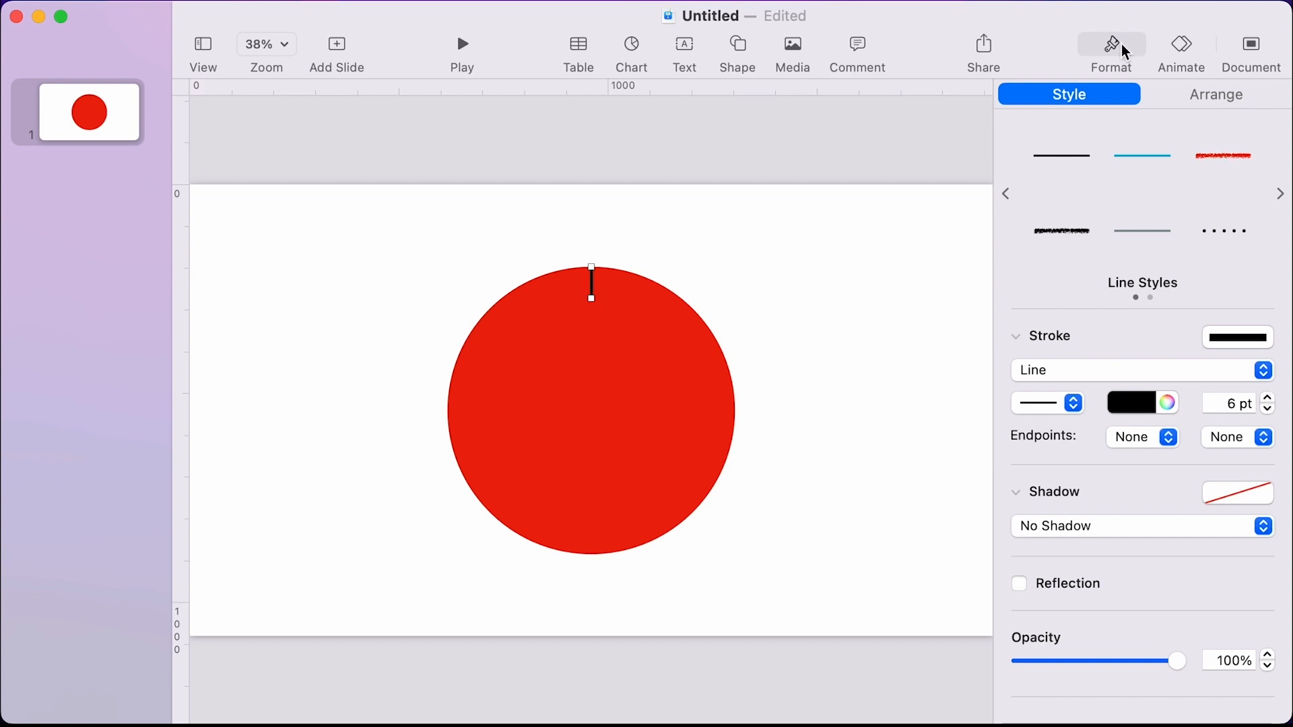
pyautogui.click(1272, 399)
# Change the vertical line's stroke colour to white and deselect it.
pyautogui.click(1143, 402)
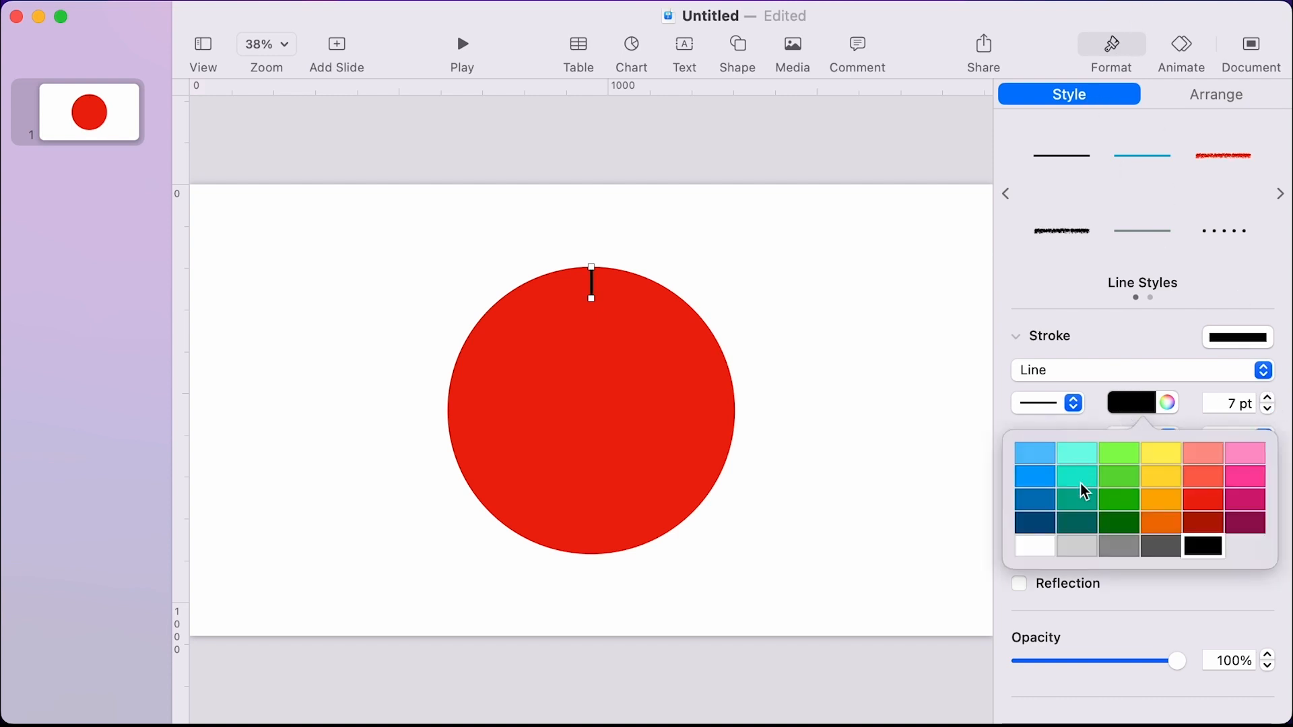
pyautogui.click(1044, 543)
pyautogui.click(743, 286)
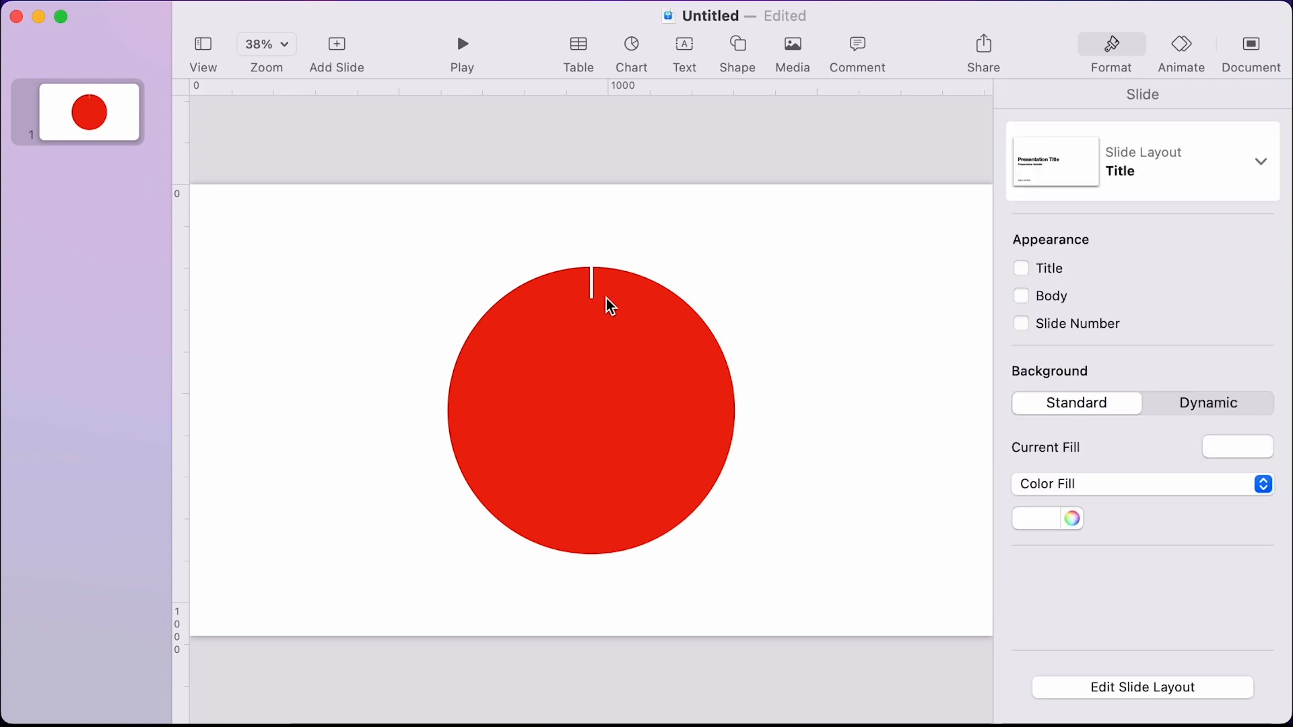
# Copy the white line to the circle's bottom edge and group it with the one at the top.
pyautogui.moveTo(592, 280); pyautogui.dragTo(661, 537)
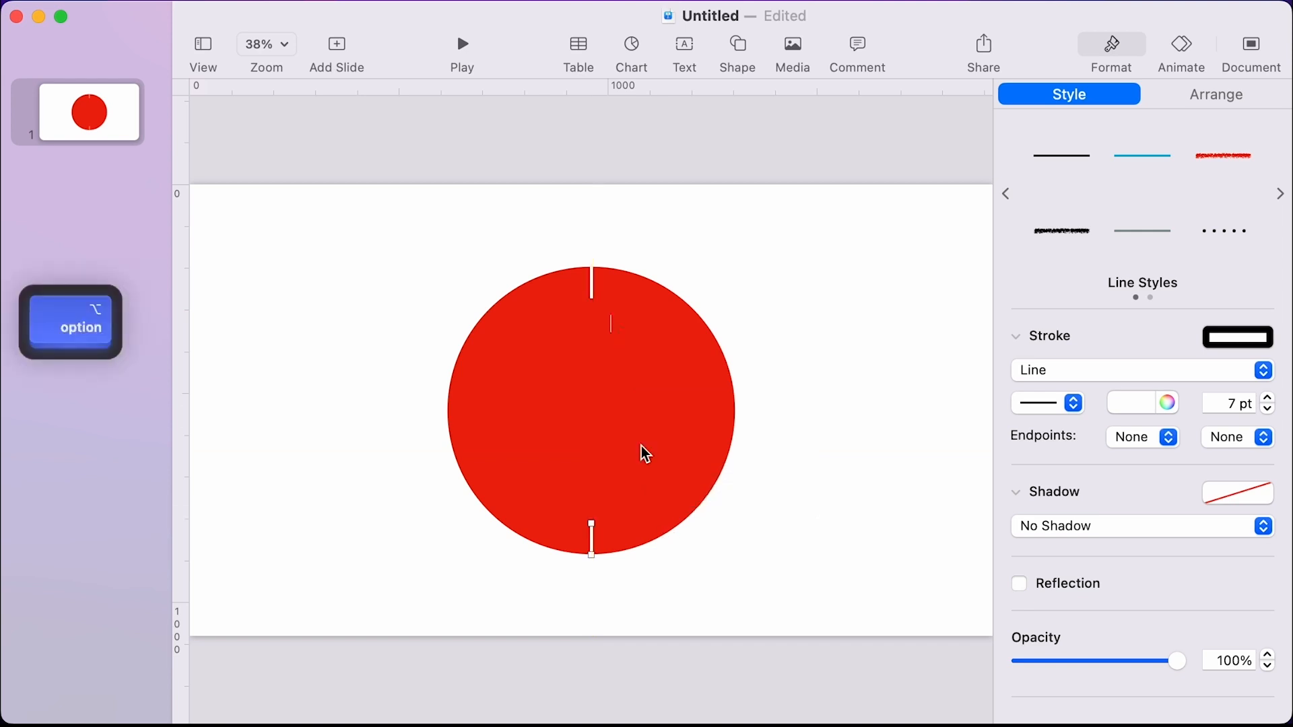
pyautogui.keyDown('shift'); pyautogui.click(593, 283); pyautogui.keyUp('shift')
pyautogui.rightClick(593, 281)
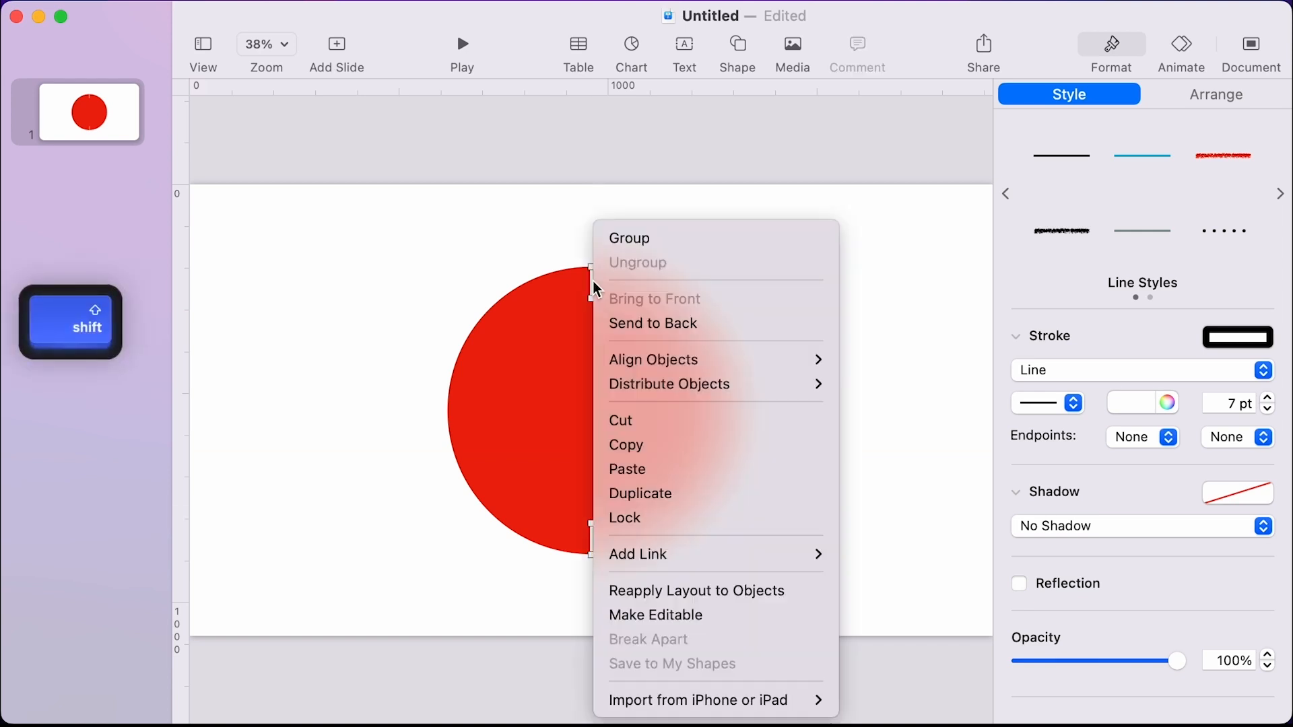
pyautogui.click(631, 241)
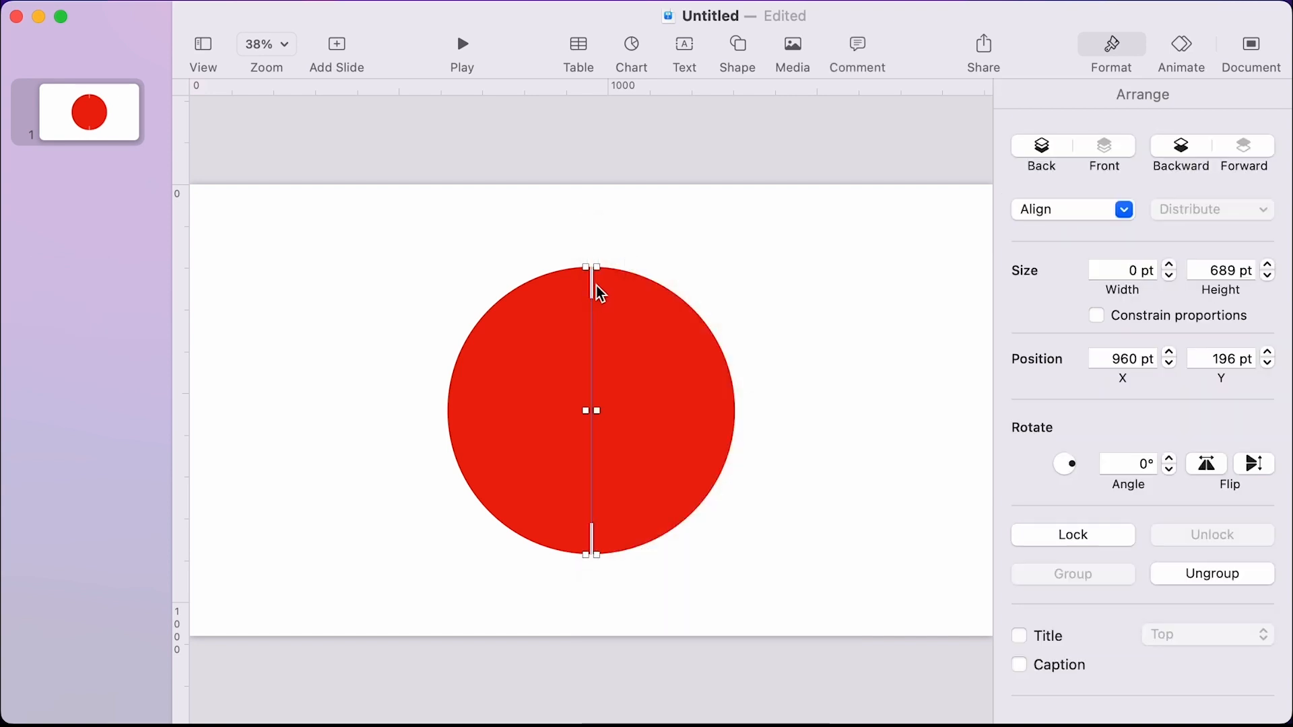
# Duplicate the grouped tick marks, align the copy over the original, and rotate it to 90°.
pyautogui.rightClick(593, 283)
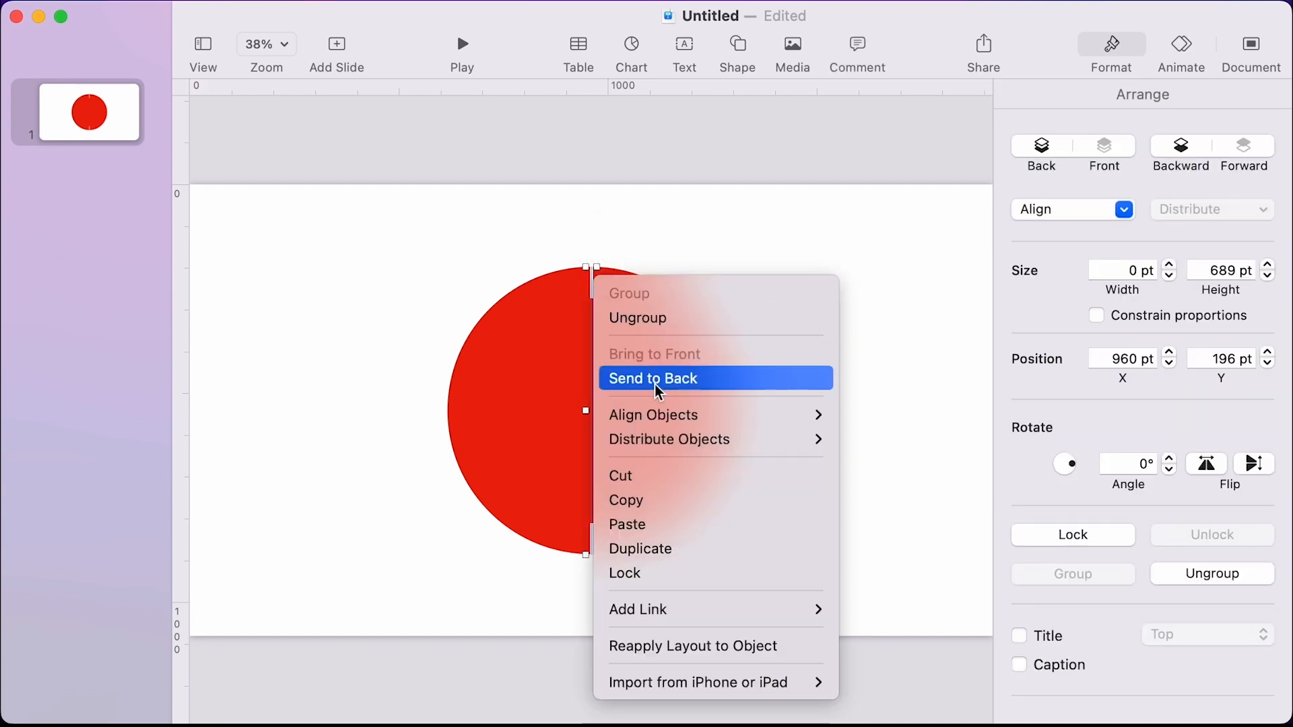
pyautogui.click(642, 549)
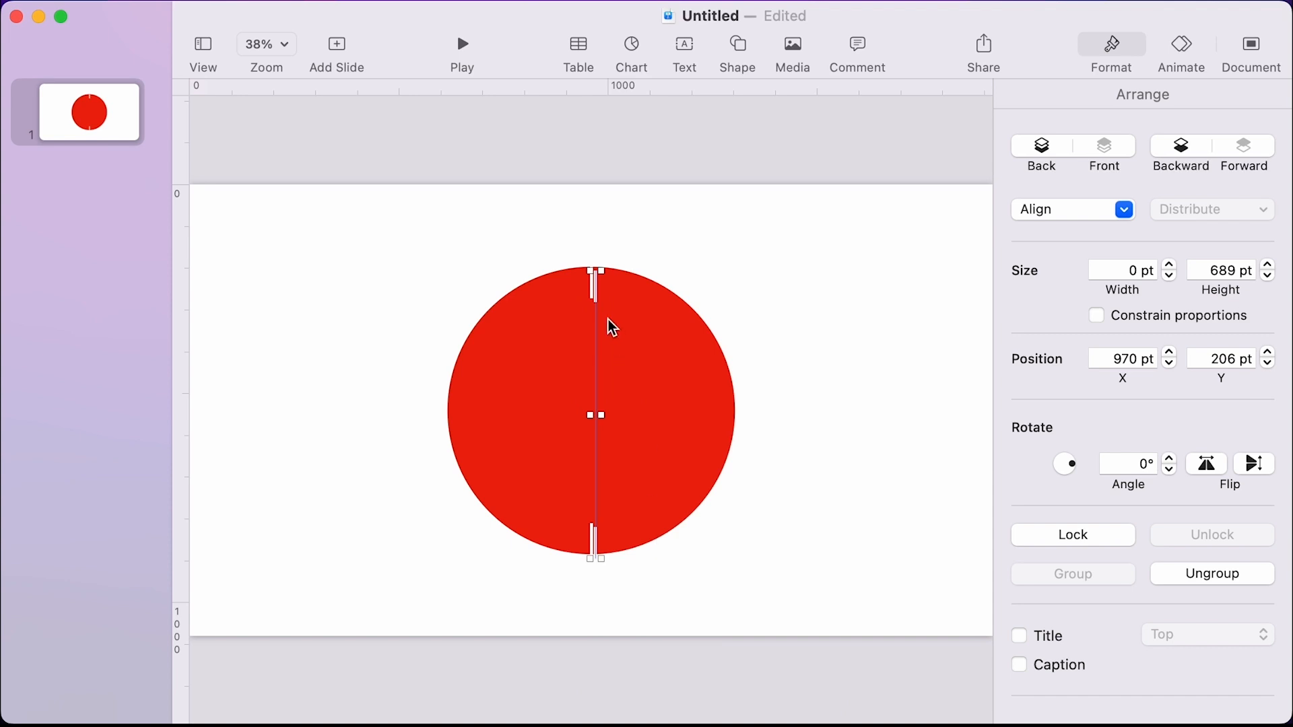
pyautogui.moveTo(596, 291); pyautogui.dragTo(591, 284)
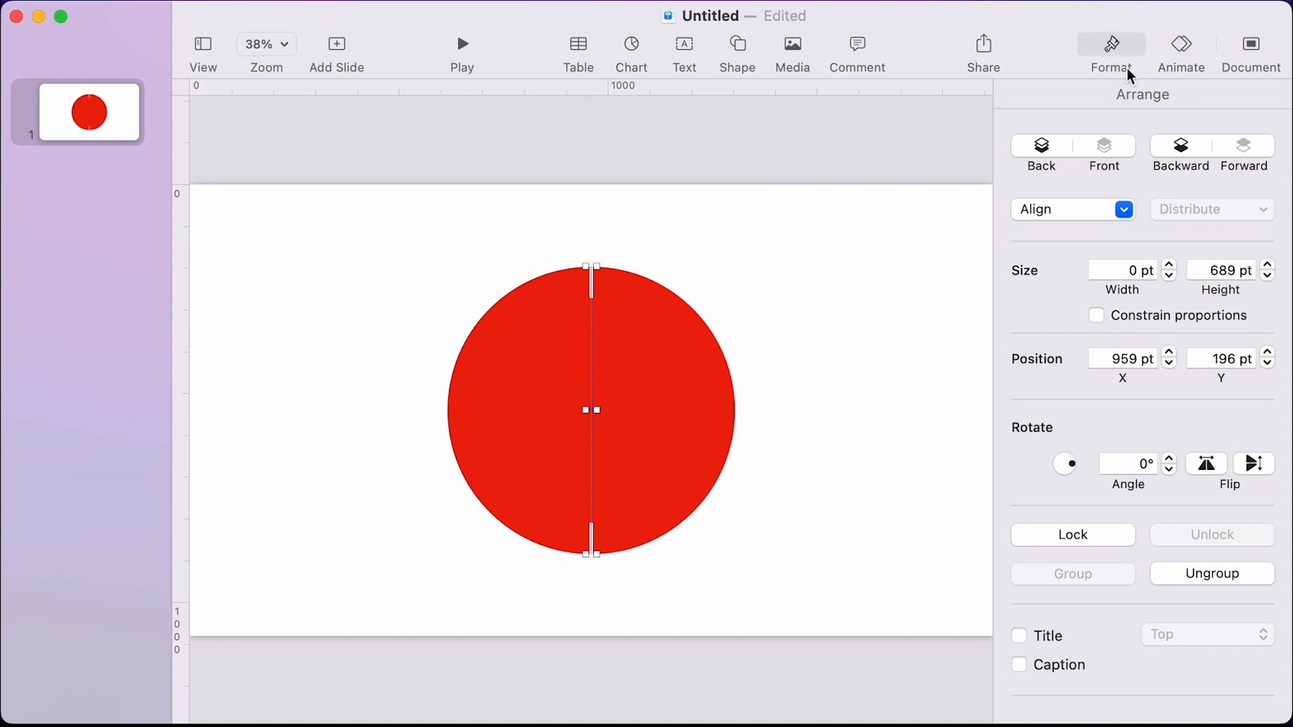
pyautogui.click(1136, 463)
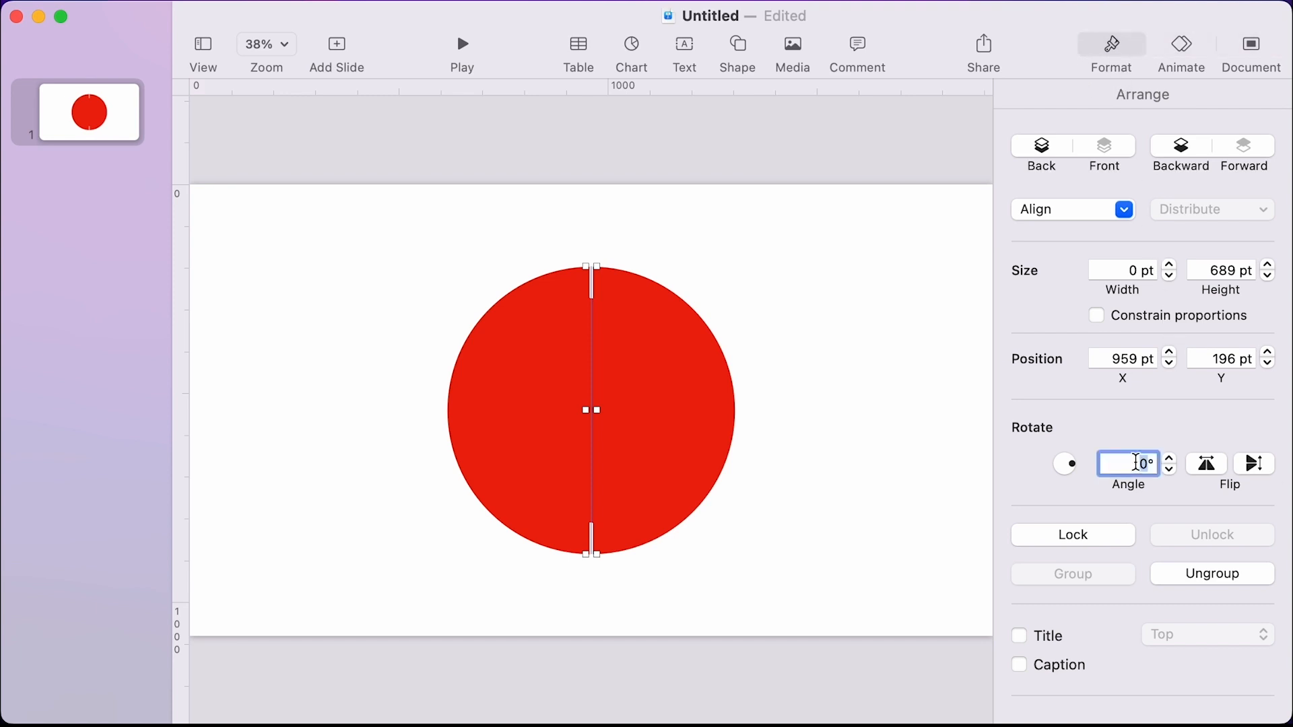
pyautogui.press('Return')
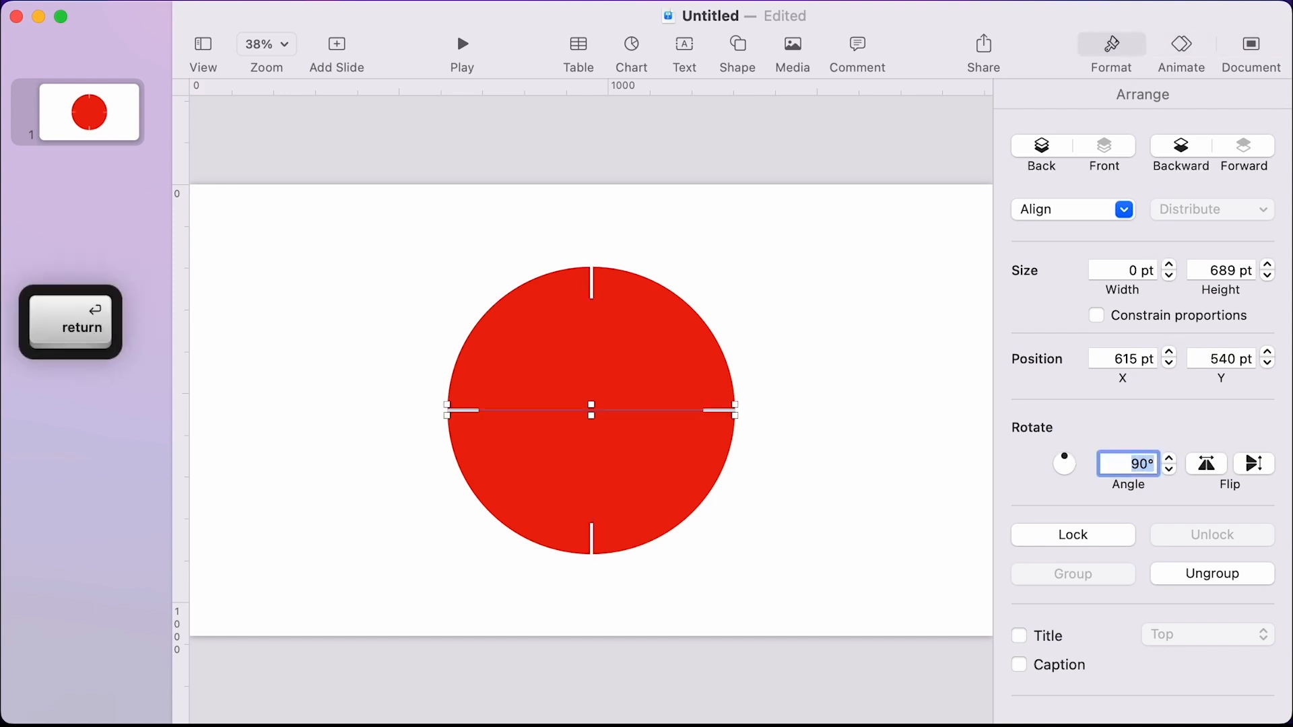
pyautogui.click(788, 326)
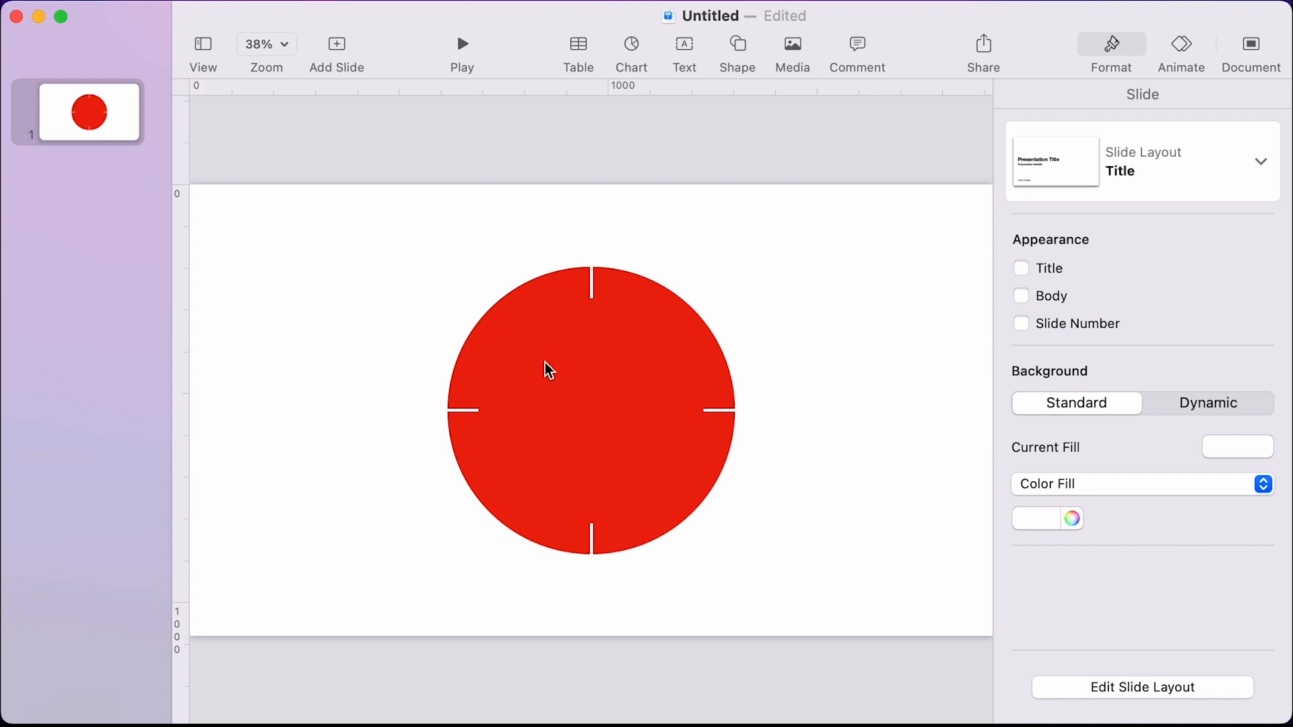
# Insert a short horizontal line at the circle's left edge and place a copy of it at the right edge.
pyautogui.click(745, 46)
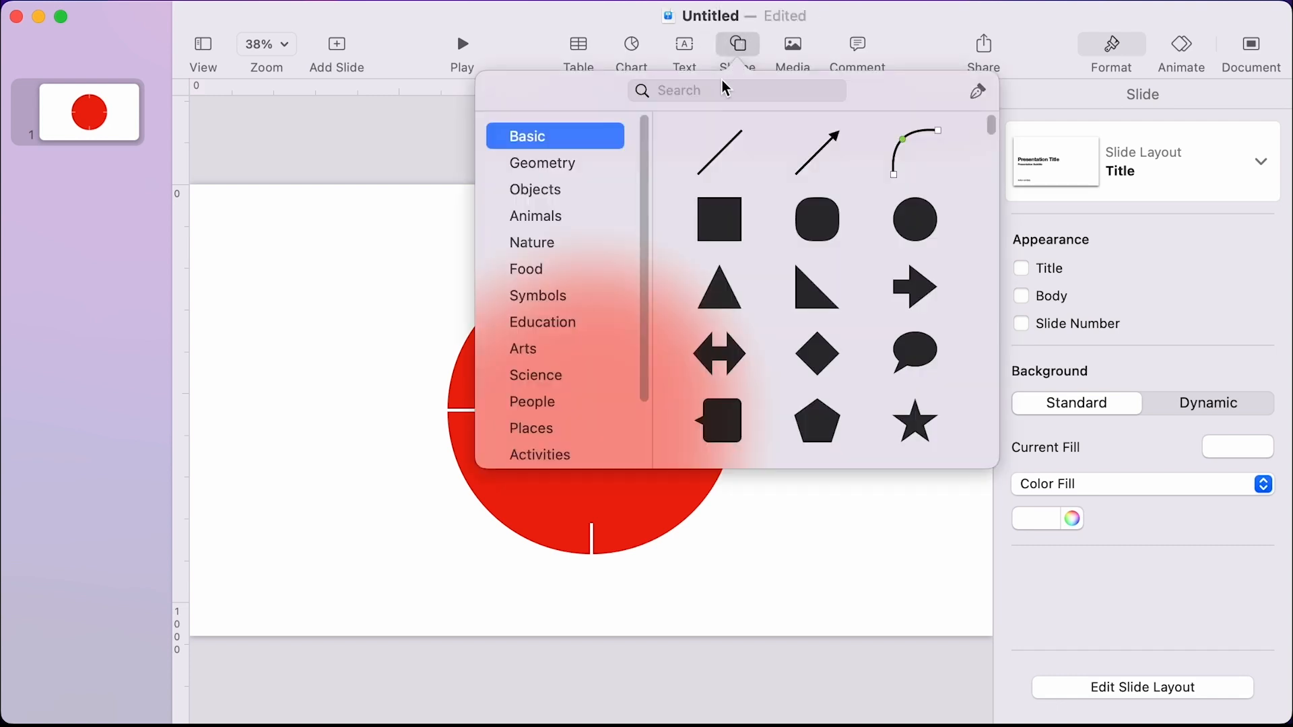
pyautogui.click(744, 158)
pyautogui.moveTo(612, 390); pyautogui.dragTo(640, 414)
pyautogui.moveTo(651, 411); pyautogui.dragTo(460, 415)
pyautogui.click(762, 398)
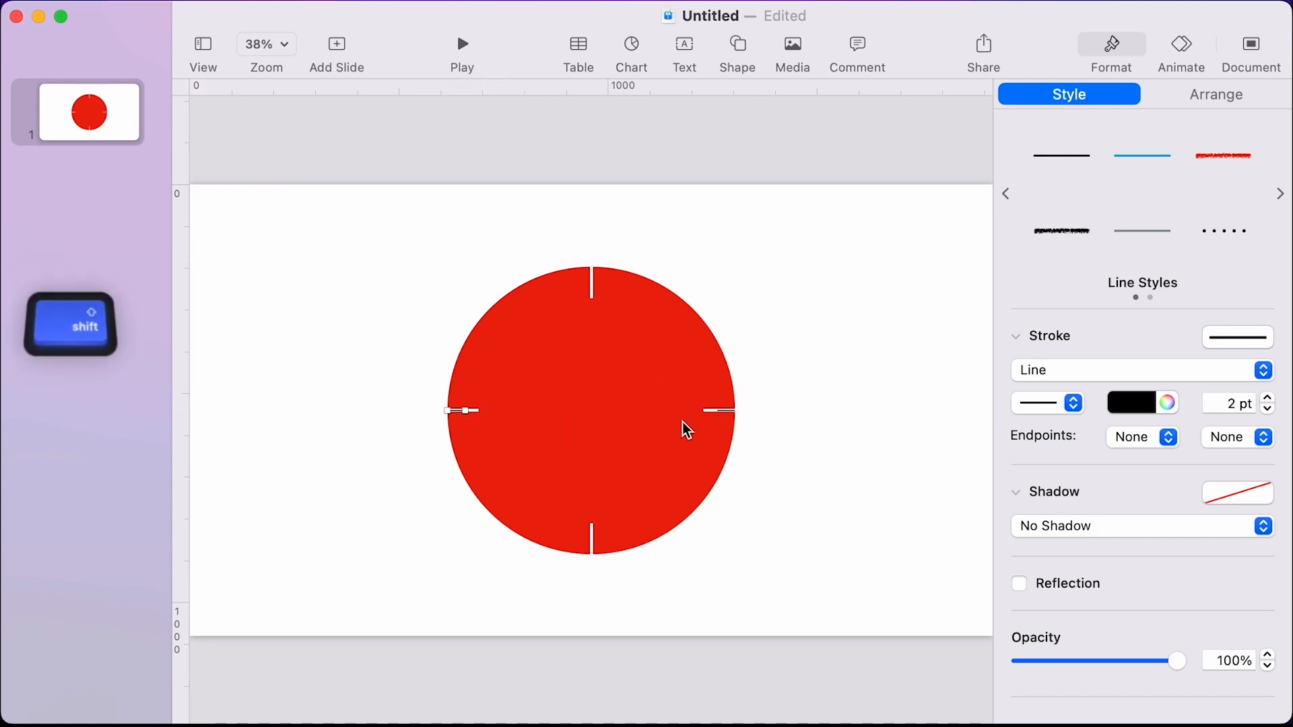
# Change the stroke colour of both short horizontal lines to white and group the two lines.
pyautogui.keyDown('shift'); pyautogui.click(729, 412); pyautogui.keyUp('shift')
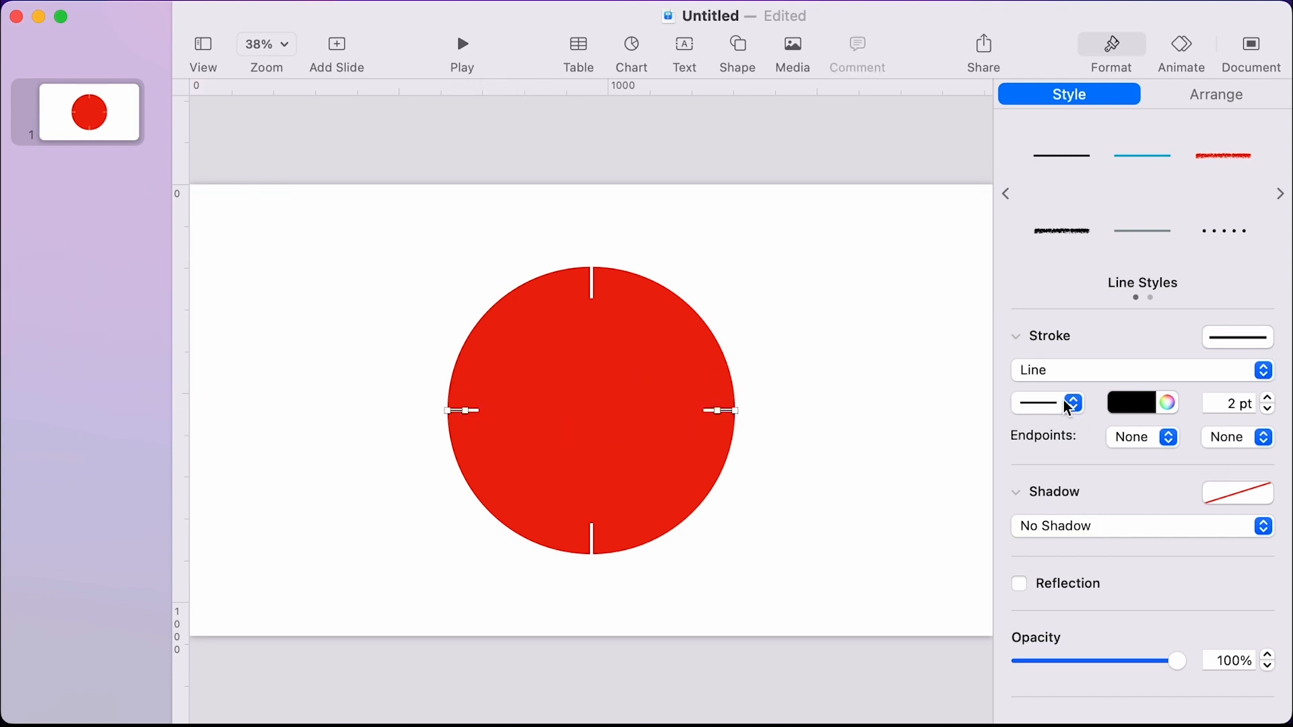
pyautogui.click(1135, 403)
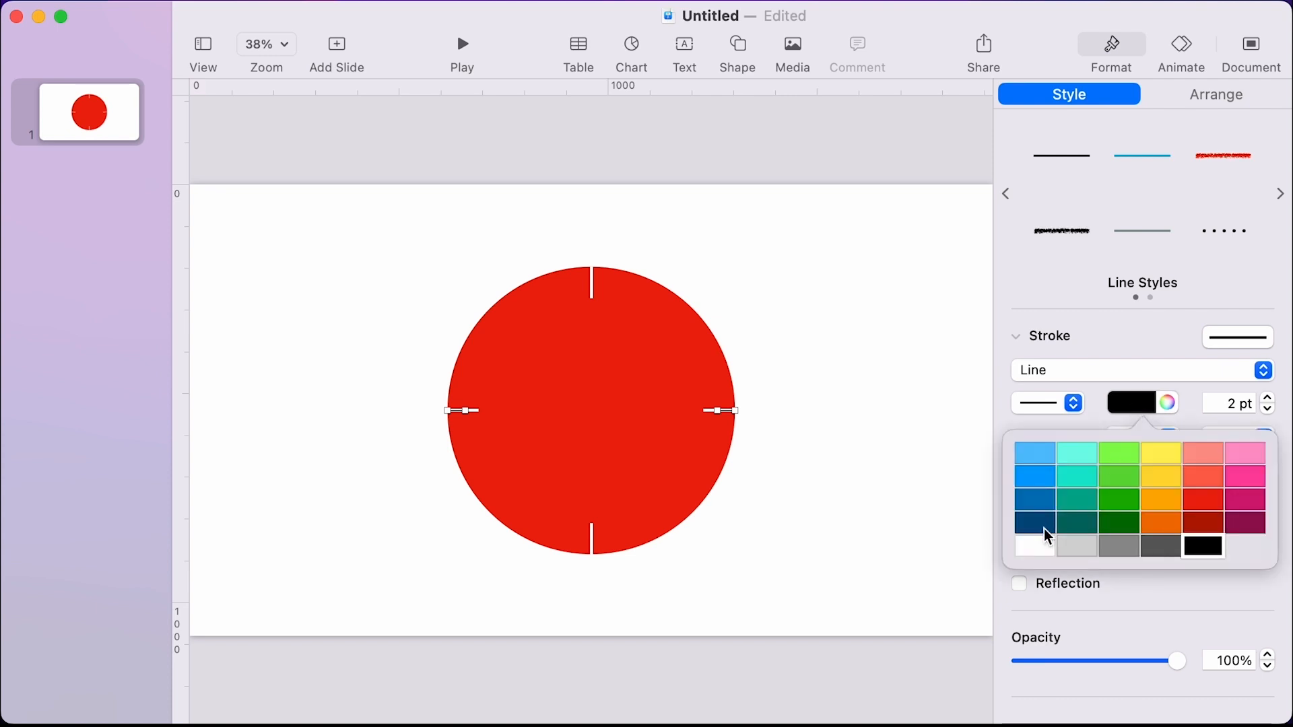
pyautogui.click(1036, 547)
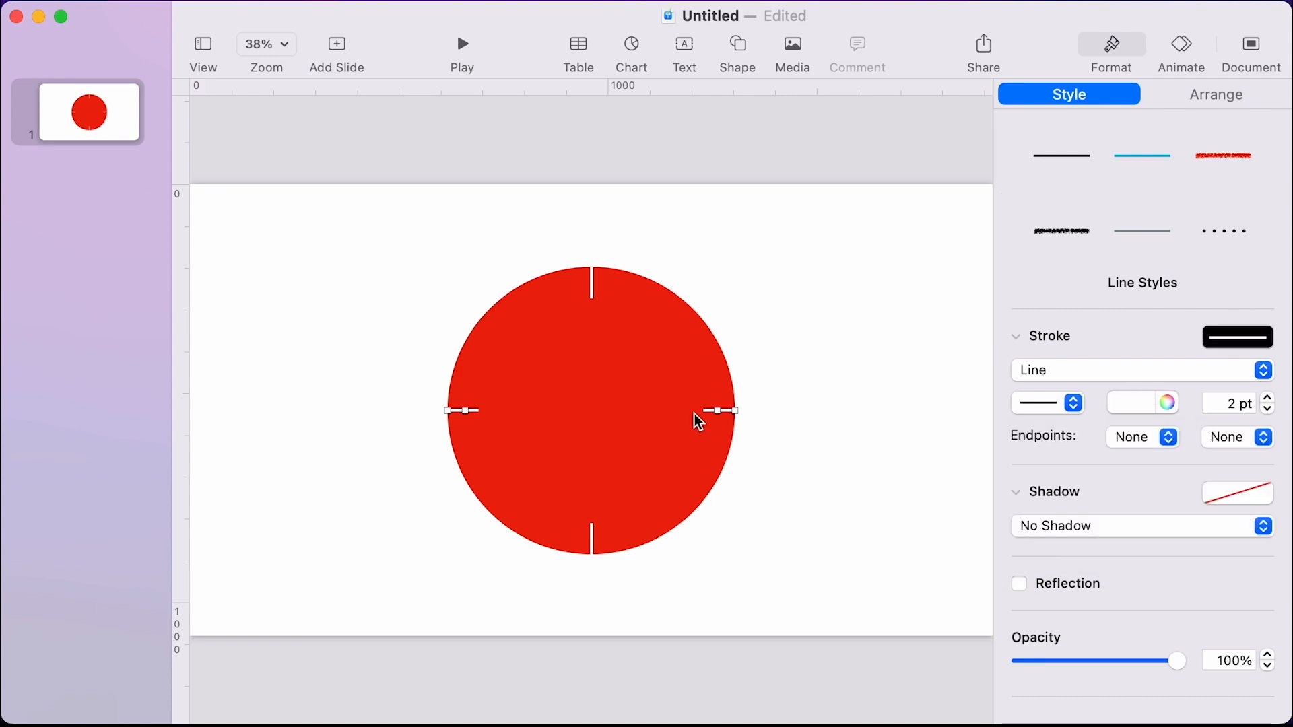
pyautogui.rightClick(728, 411)
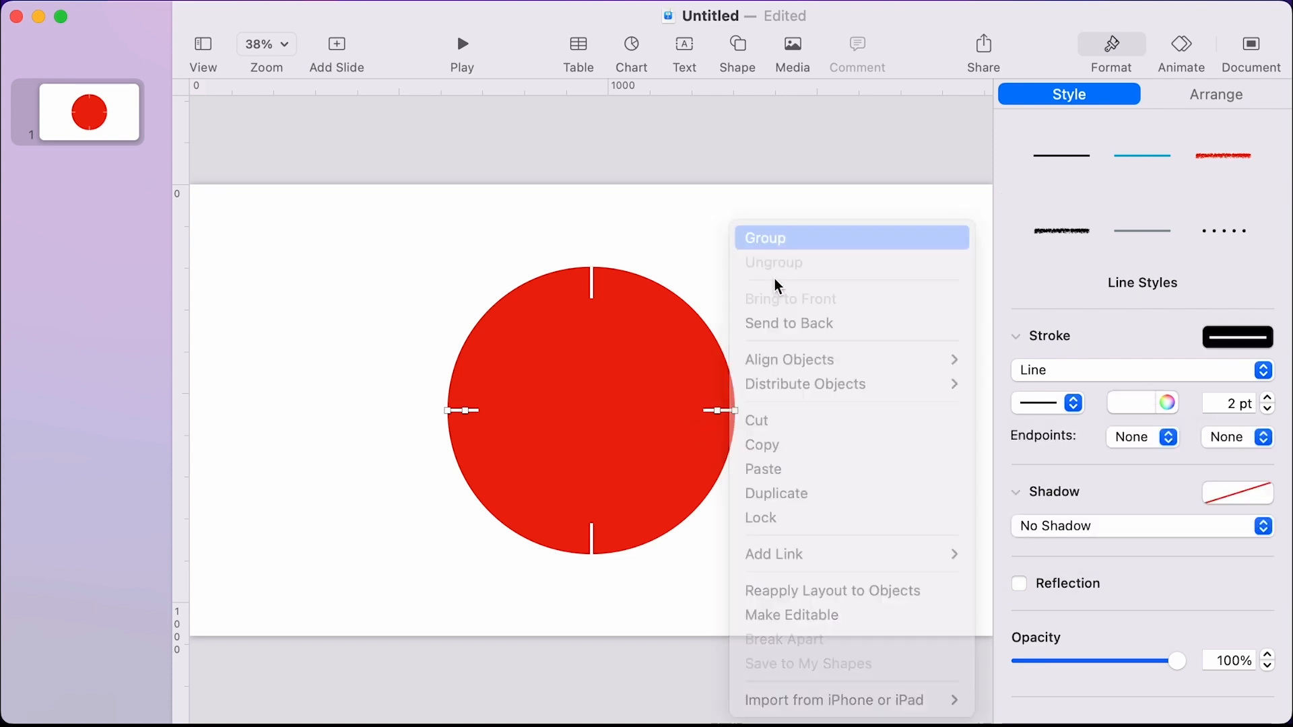
pyautogui.click(775, 241)
# Rotate the grouped short ticks to 30.1°, duplicate them over the dial's centre and rotate the copy to 60°.
pyautogui.moveTo(736, 406); pyautogui.dragTo(740, 327)
pyautogui.moveTo(932, 259); pyautogui.dragTo(935, 242)
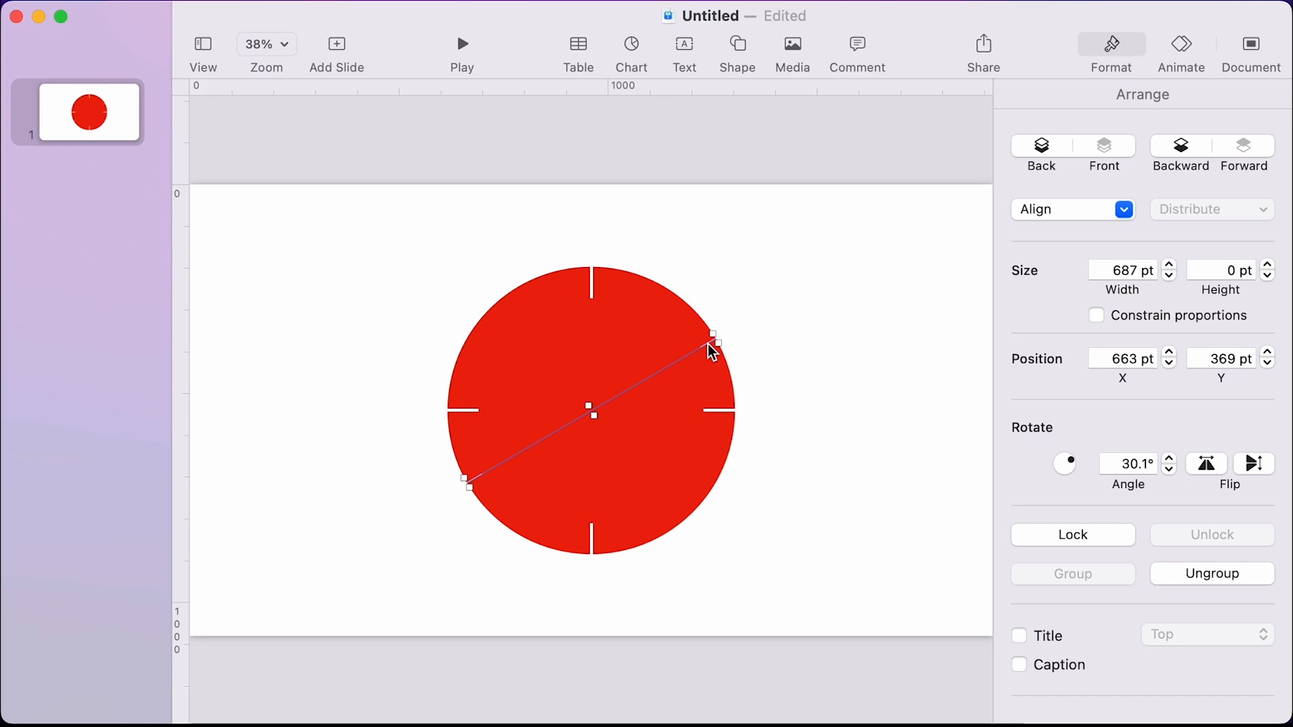
pyautogui.rightClick(892, 280)
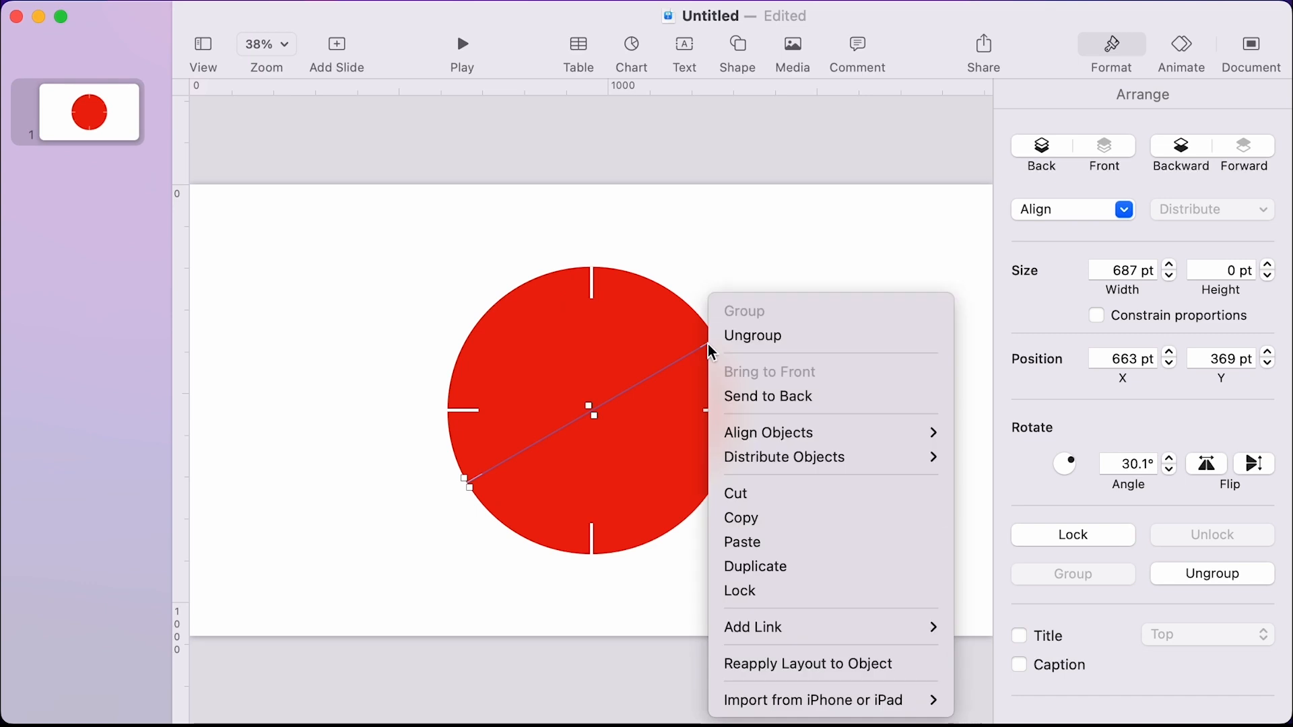
pyautogui.click(843, 569)
pyautogui.moveTo(715, 347); pyautogui.dragTo(716, 346)
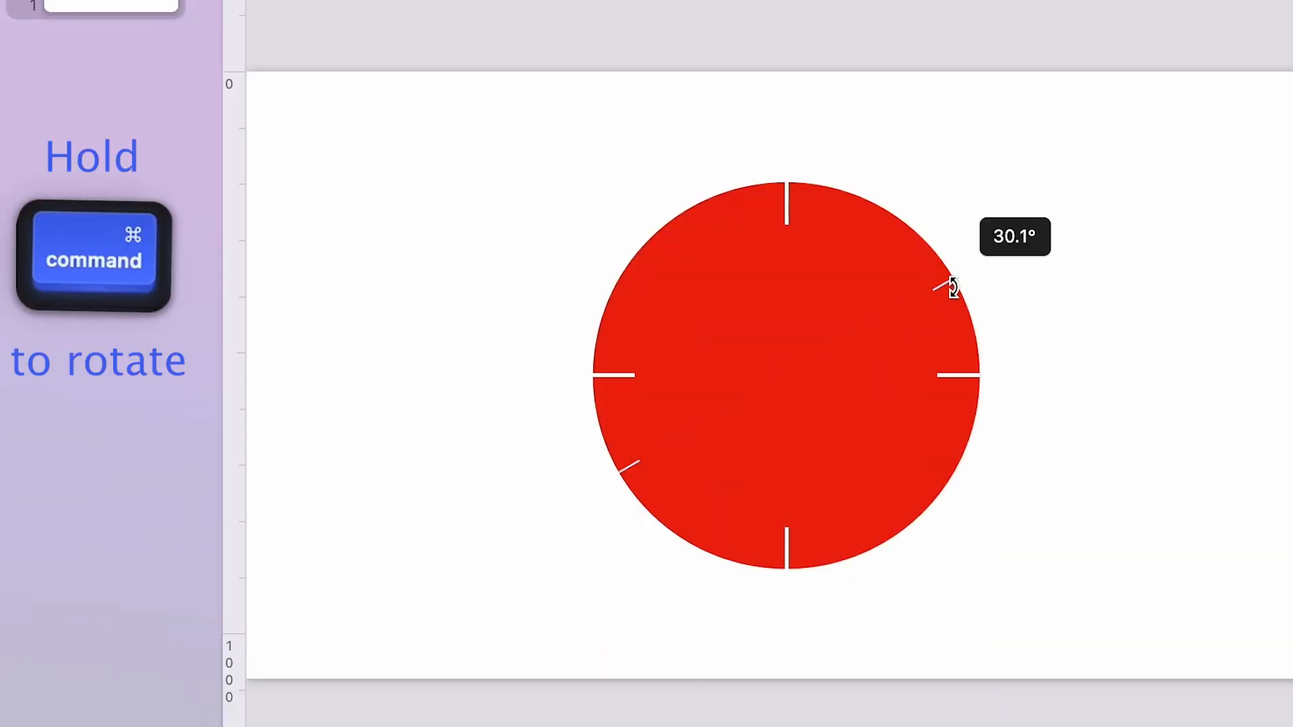
pyautogui.moveTo(953, 287); pyautogui.dragTo(928, 150)
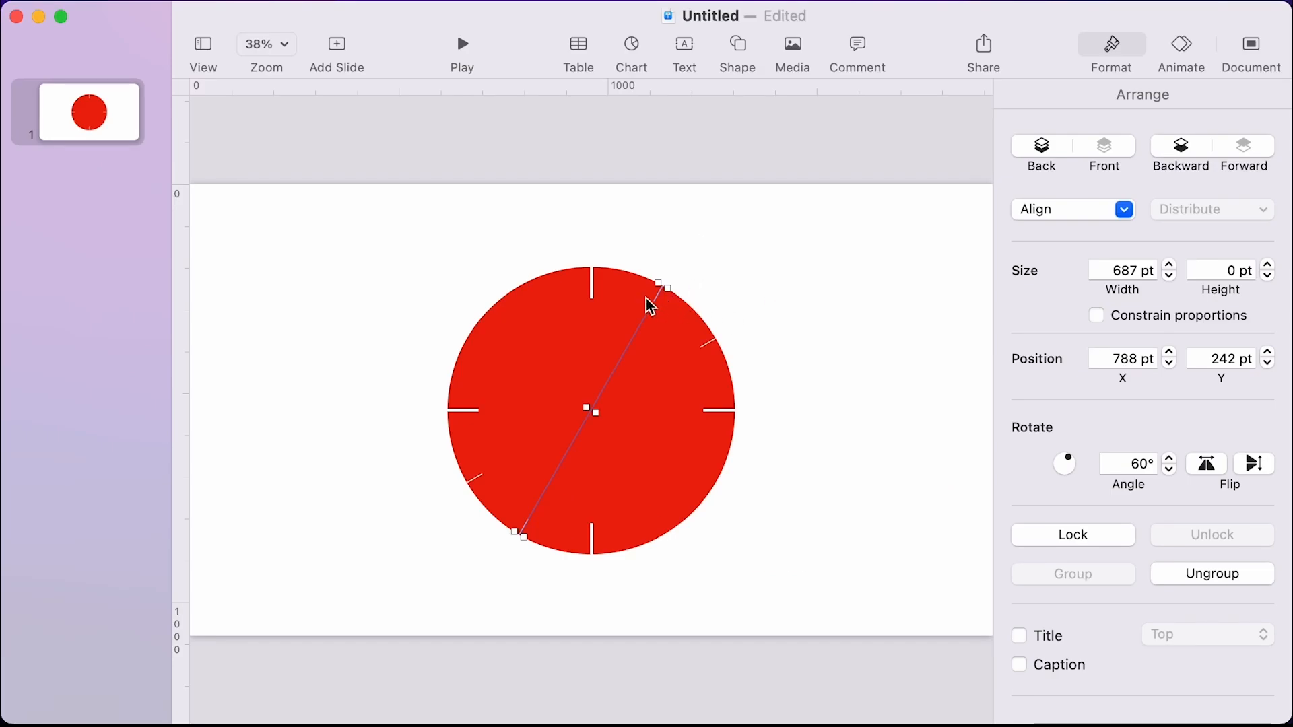
# Duplicate the 60° tick pair, align the copy over the dial's centre and rotate it to about 150.6°.
pyautogui.rightClick(660, 293)
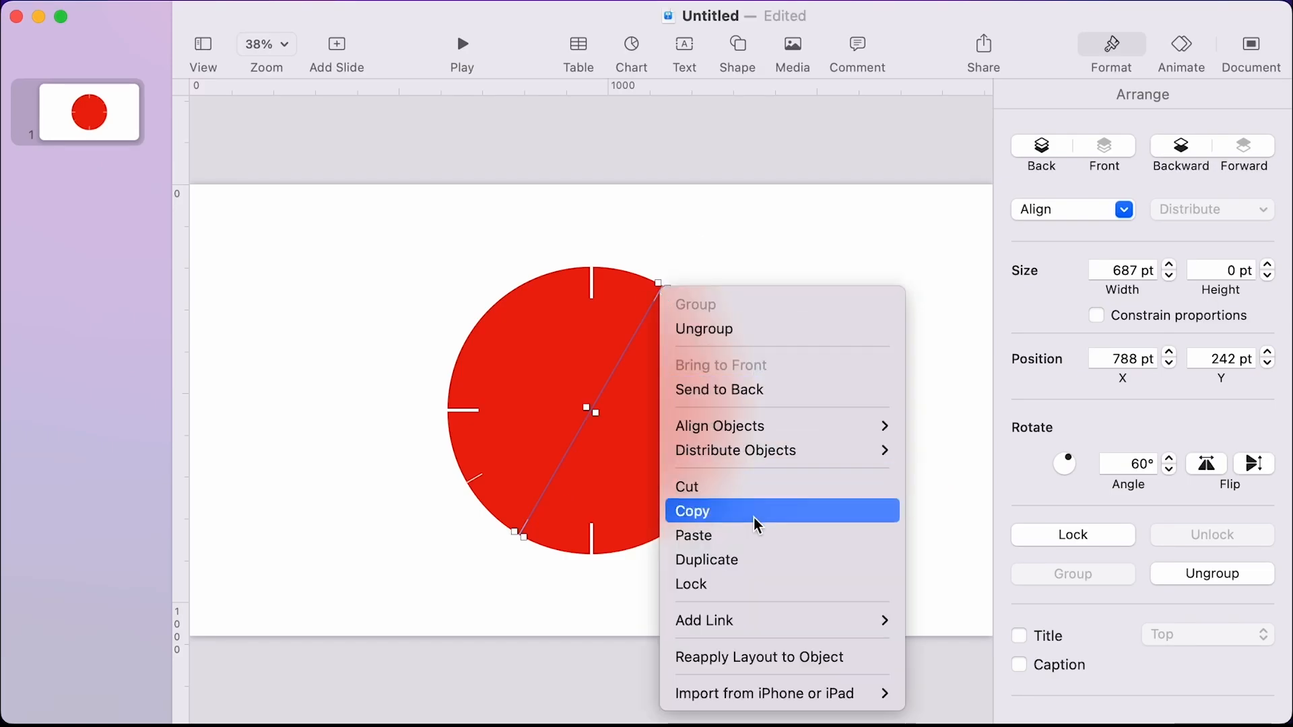
pyautogui.click(748, 561)
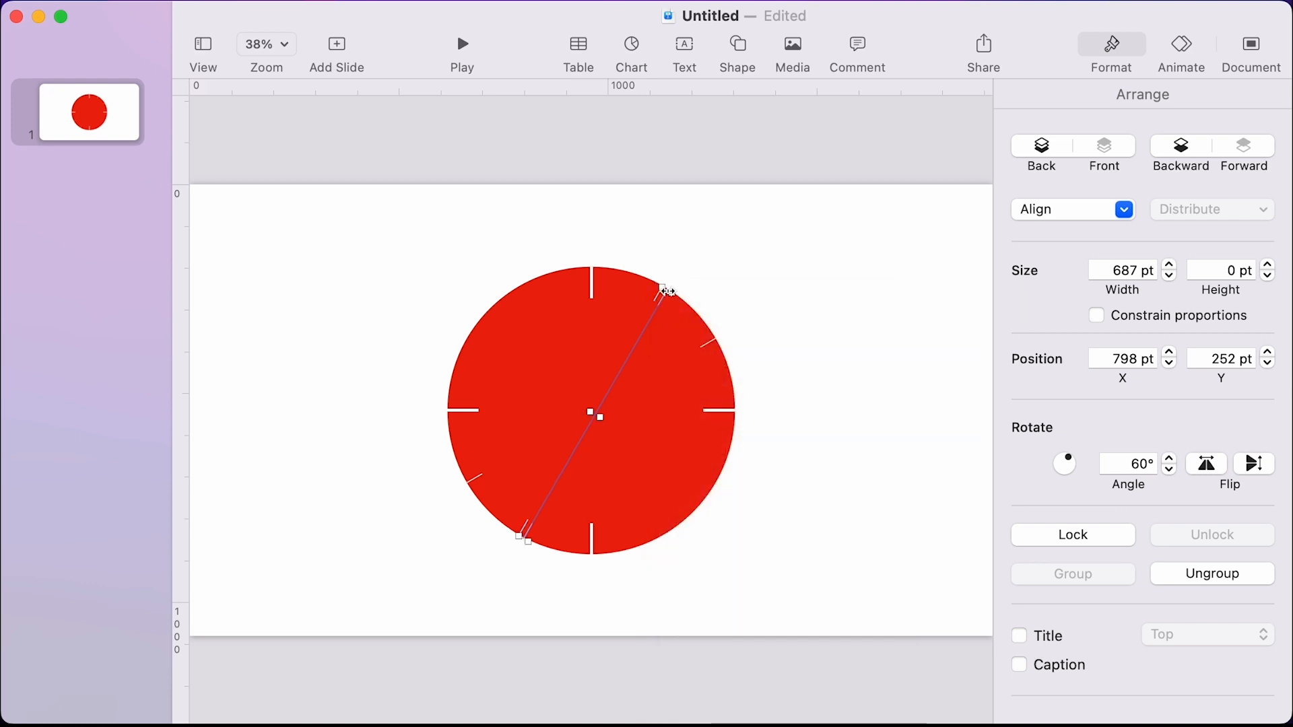
pyautogui.moveTo(668, 306); pyautogui.dragTo(439, 318)
# Duplicate the last tick pair and rotate the copy into the remaining empty hour positions, finishing with it deselected.
pyautogui.rightClick(605, 424)
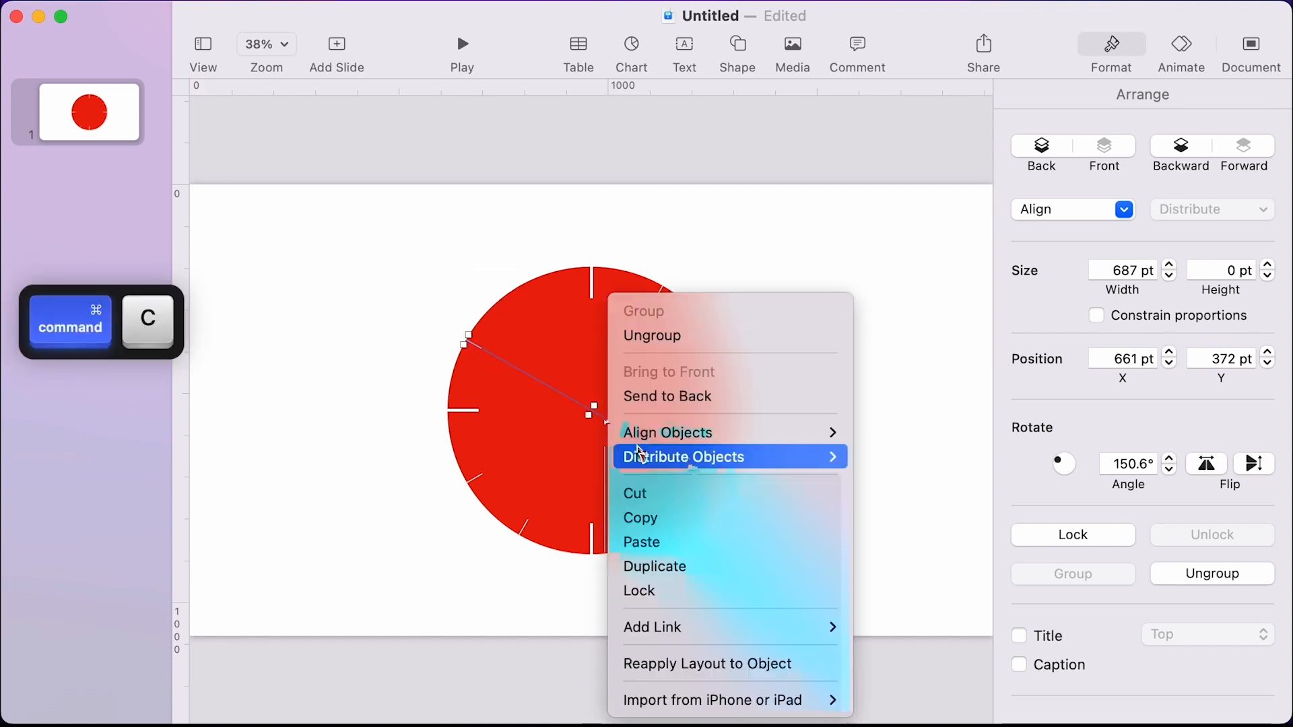
pyautogui.click(656, 565)
pyautogui.moveTo(709, 483); pyautogui.dragTo(673, 543)
pyautogui.click(673, 543)
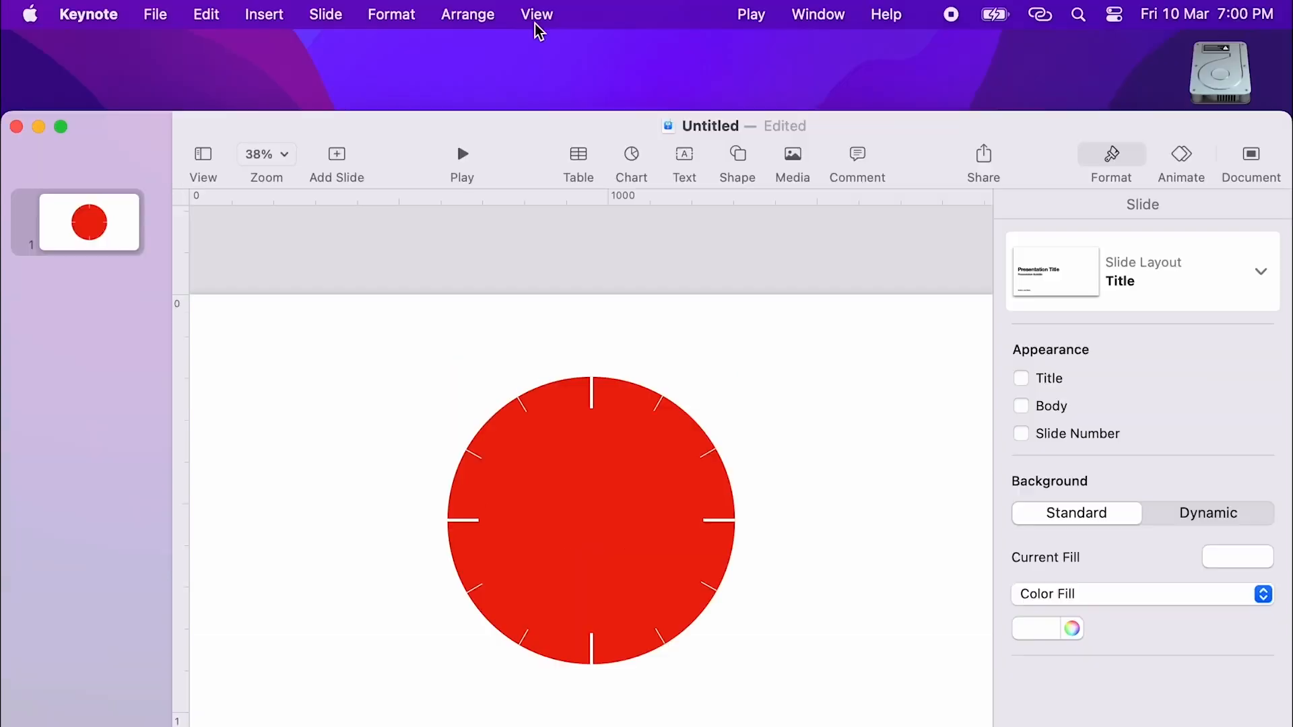
# Show the slide's guides and insert an arrow line starting at the dial's centre and pointing towards its upper right.
pyautogui.click(536, 17)
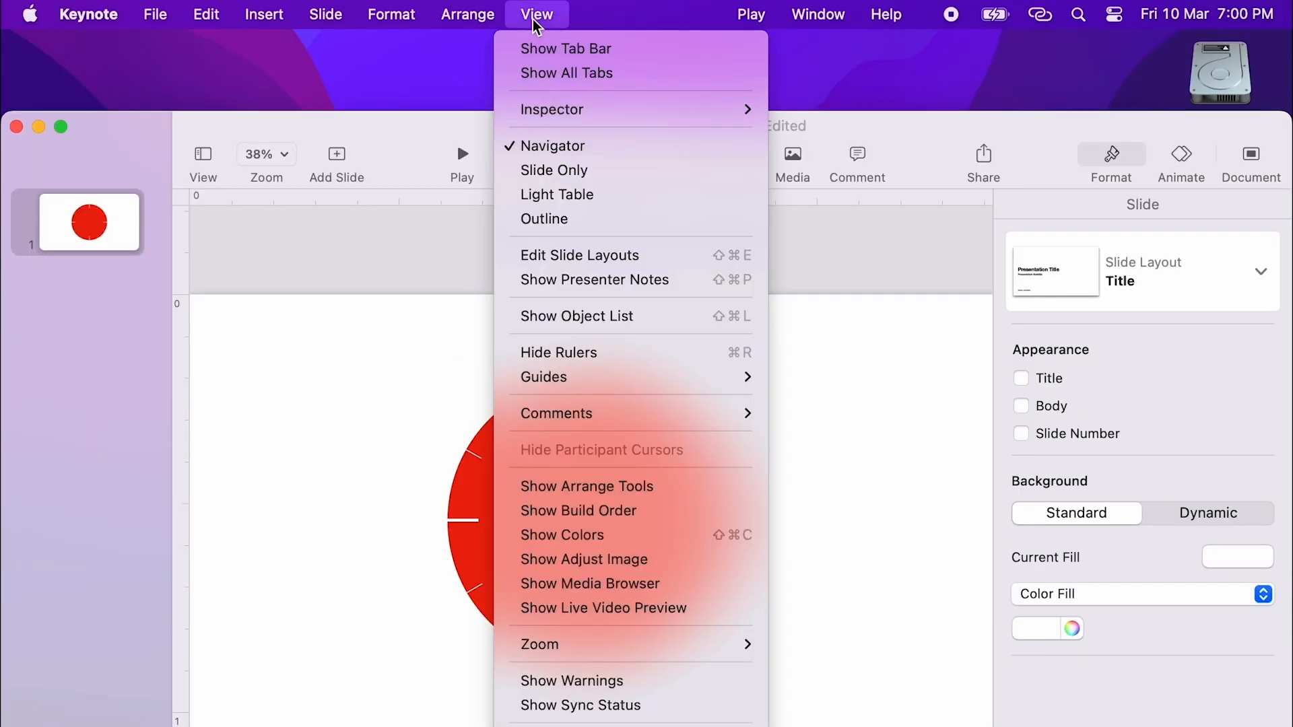
pyautogui.moveTo(576, 390)
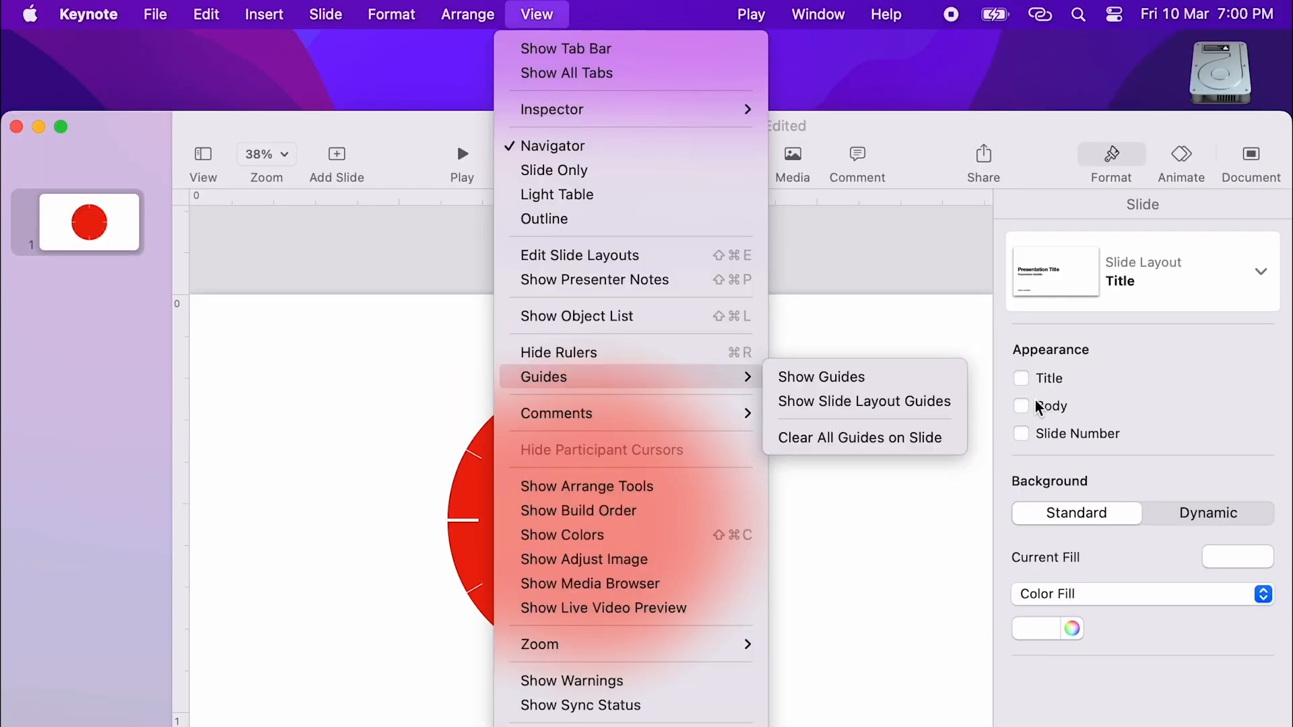
pyautogui.click(891, 376)
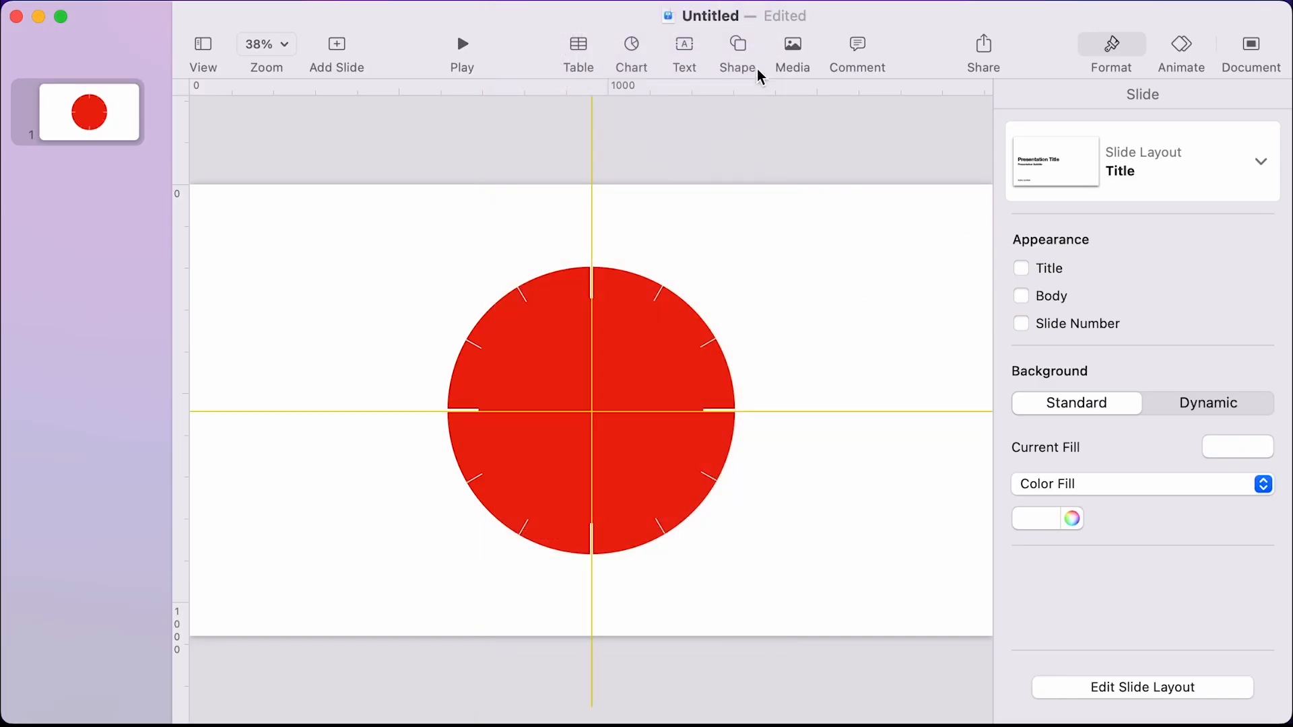
pyautogui.click(739, 46)
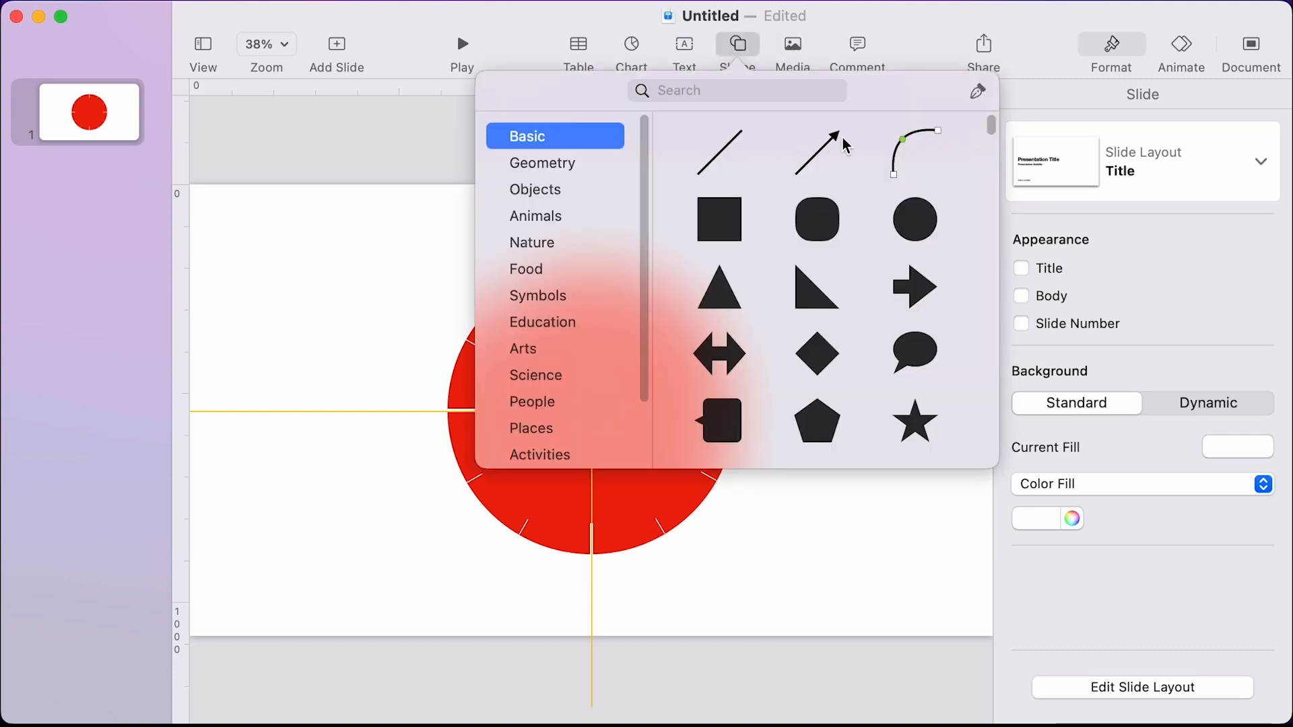
pyautogui.click(816, 152)
pyautogui.moveTo(609, 402); pyautogui.dragTo(625, 381)
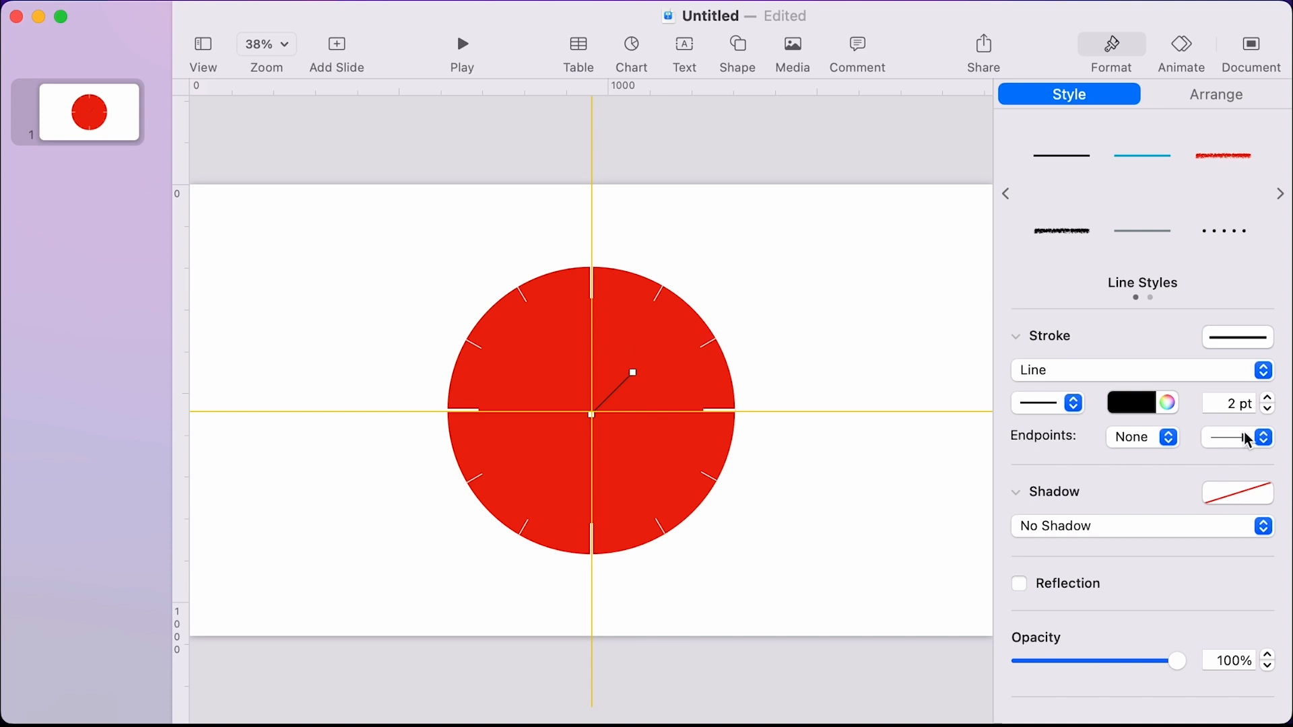
# Give the arrow a white stroke 11 pt wide.
pyautogui.click(1126, 404)
pyautogui.click(1023, 548)
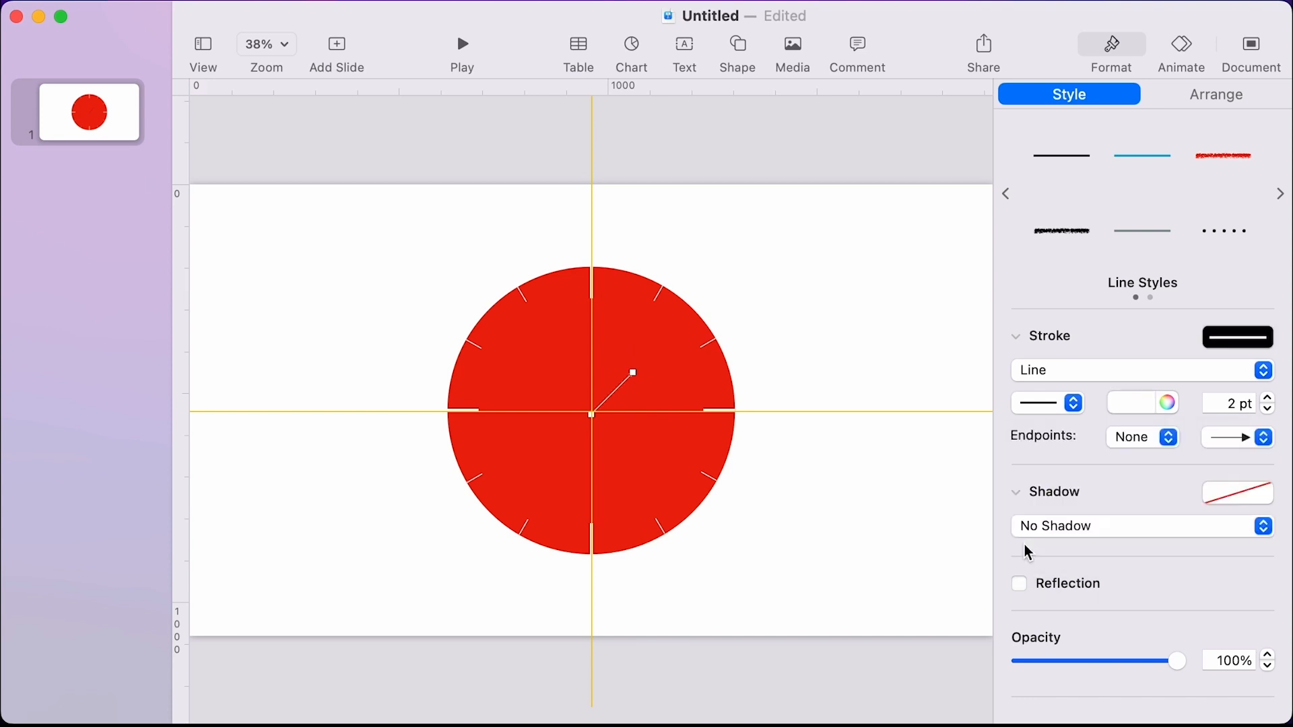
pyautogui.moveTo(1270, 402); pyautogui.dragTo(1270, 402)
pyautogui.click(1247, 438)
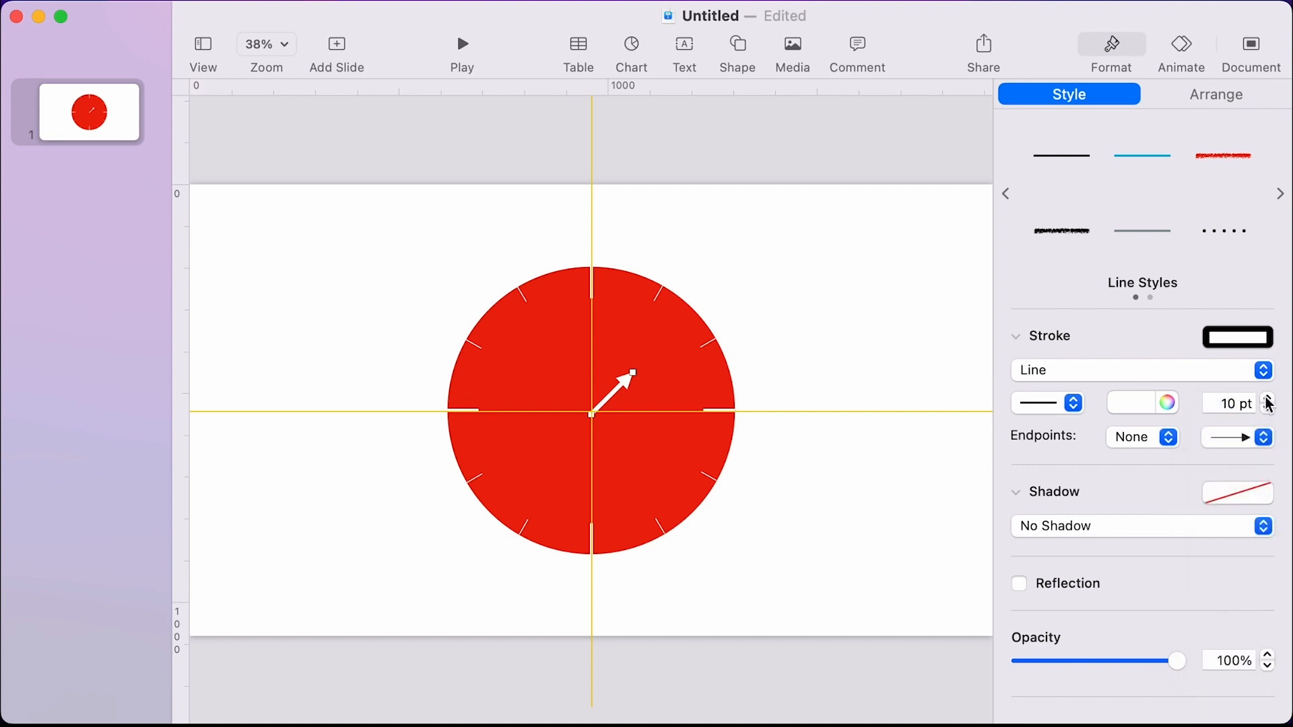
pyautogui.click(1268, 398)
# Duplicate the white arrow and stretch the copy from the dial's centre straight up towards the 12 o'clock tick.
pyautogui.rightClick(622, 378)
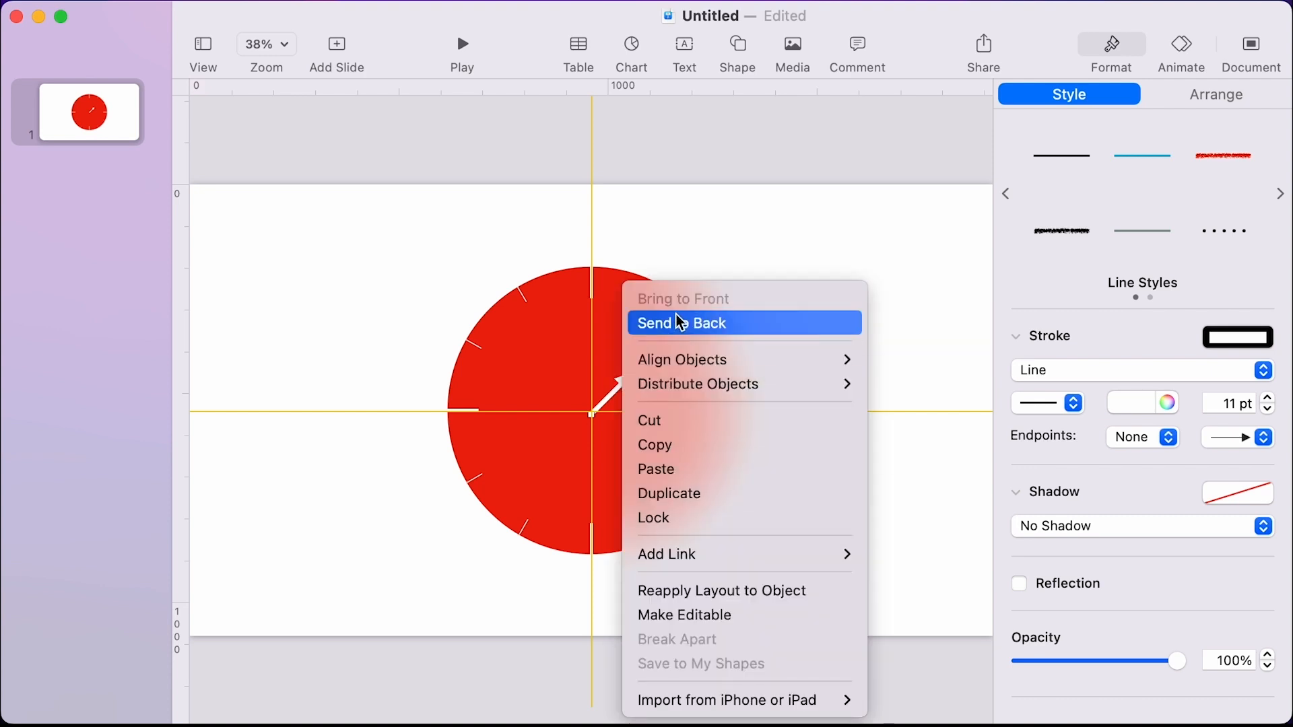
pyautogui.click(701, 498)
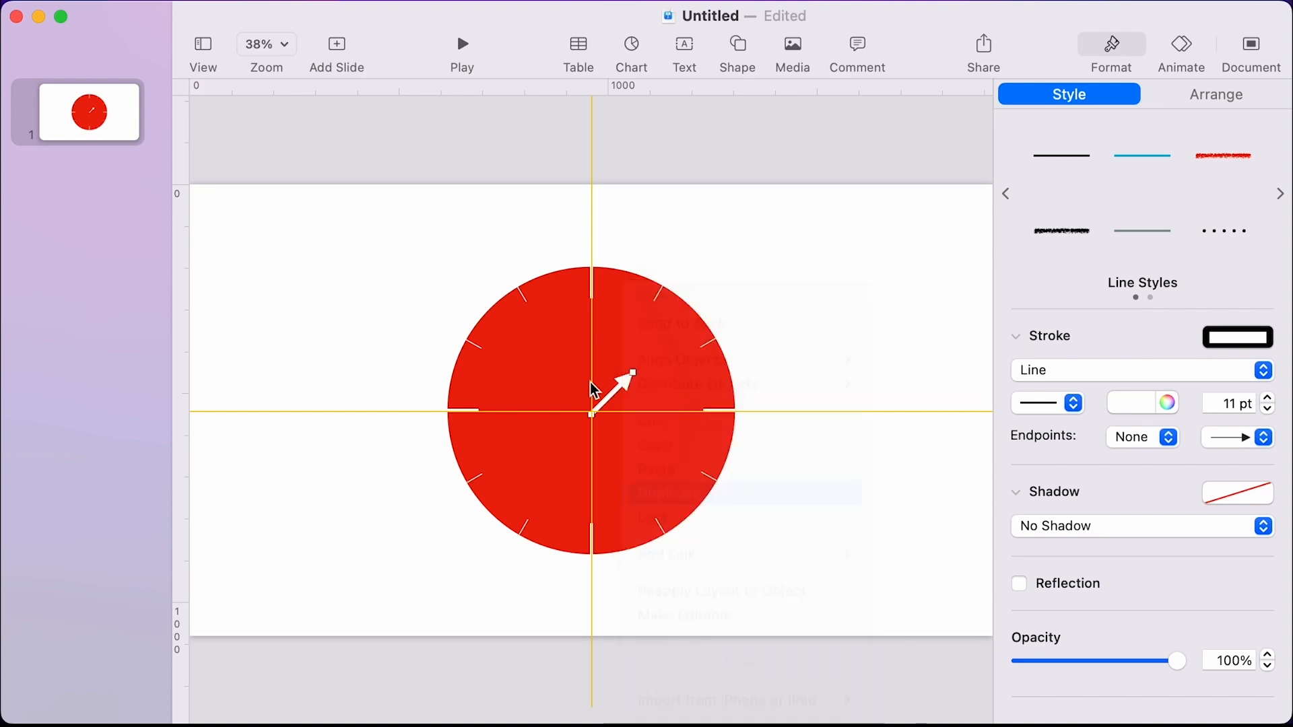
pyautogui.moveTo(613, 397); pyautogui.dragTo(596, 316)
# Set the diagonal arrow horizontal at 0°, about 148 pt long, pointing to the 3 o'clock tick, and deselect it.
pyautogui.click(624, 387)
pyautogui.moveTo(635, 374); pyautogui.dragTo(655, 414)
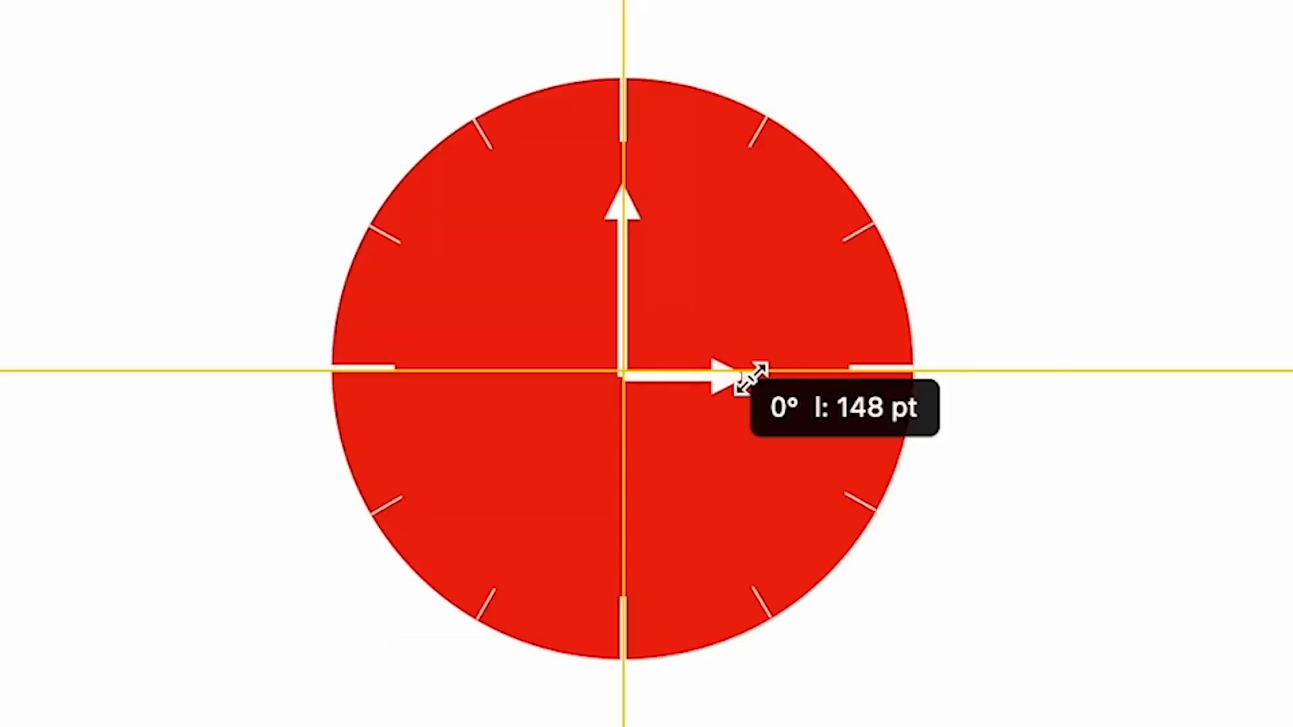
pyautogui.moveTo(751, 379); pyautogui.dragTo(711, 384)
pyautogui.click(865, 3)
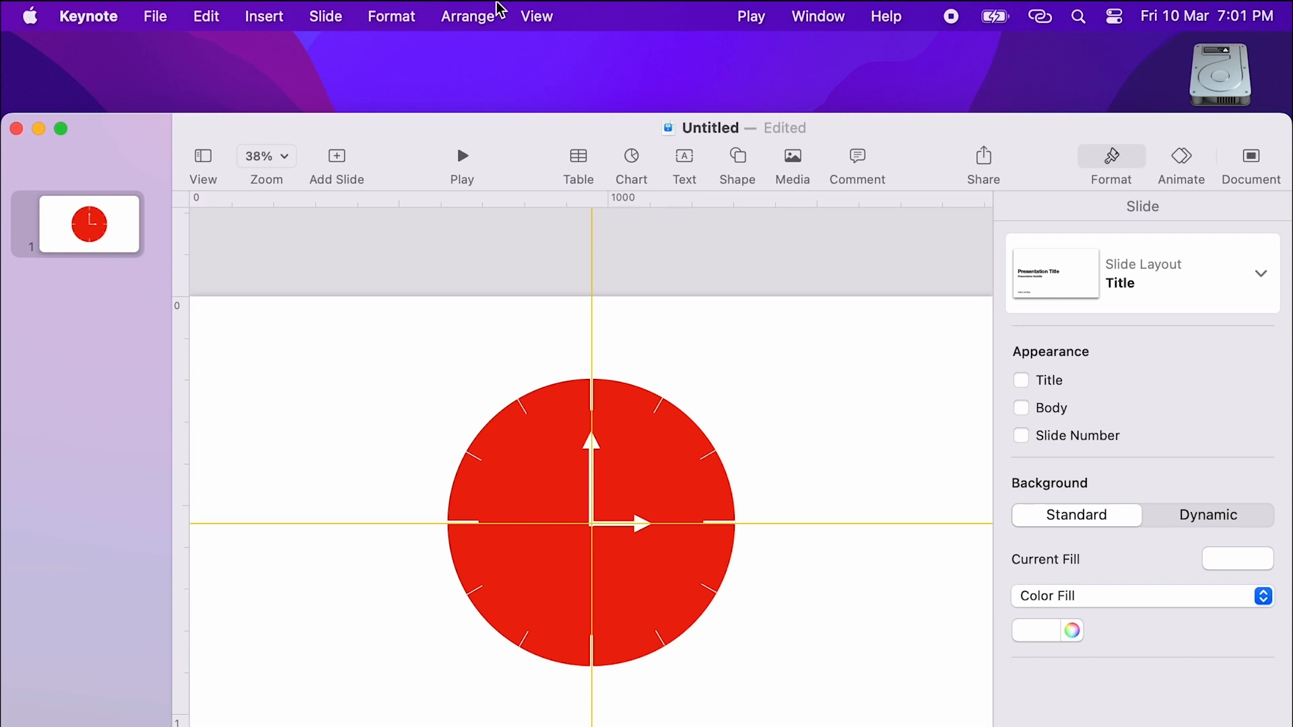
# Hide the guides on the slide.
pyautogui.click(532, 14)
pyautogui.moveTo(572, 387)
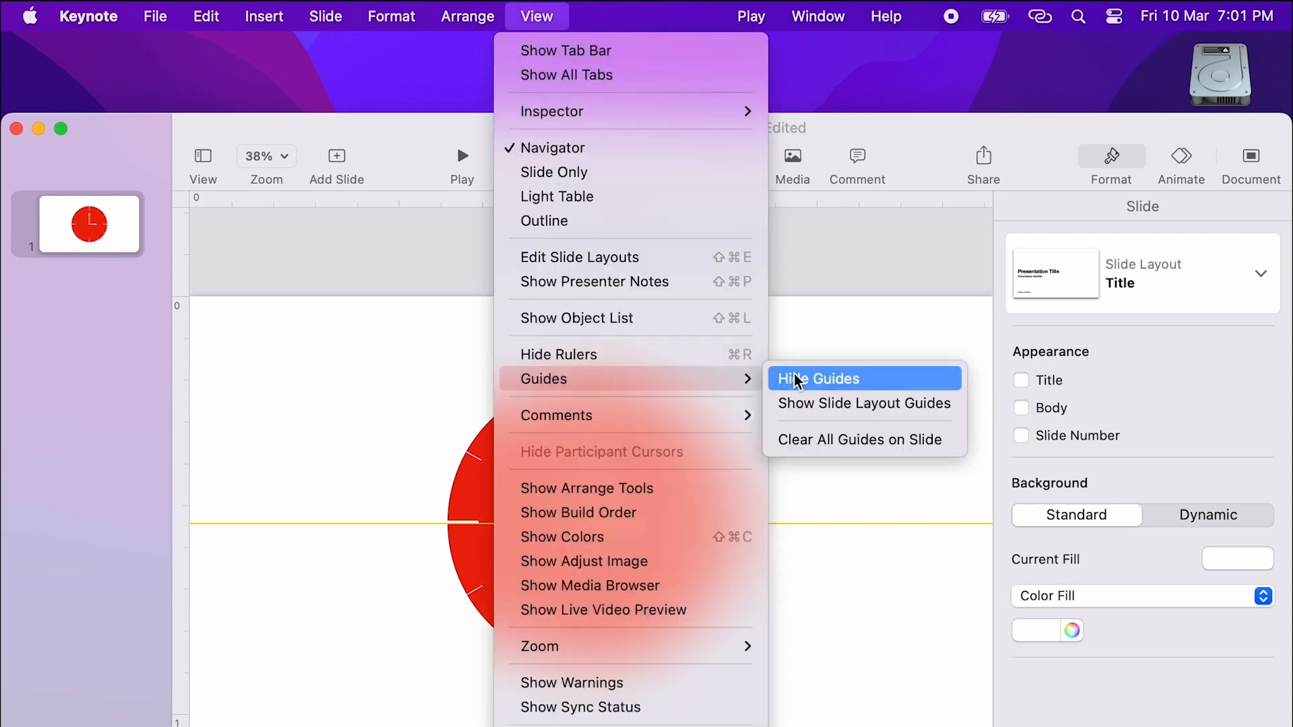
pyautogui.click(877, 379)
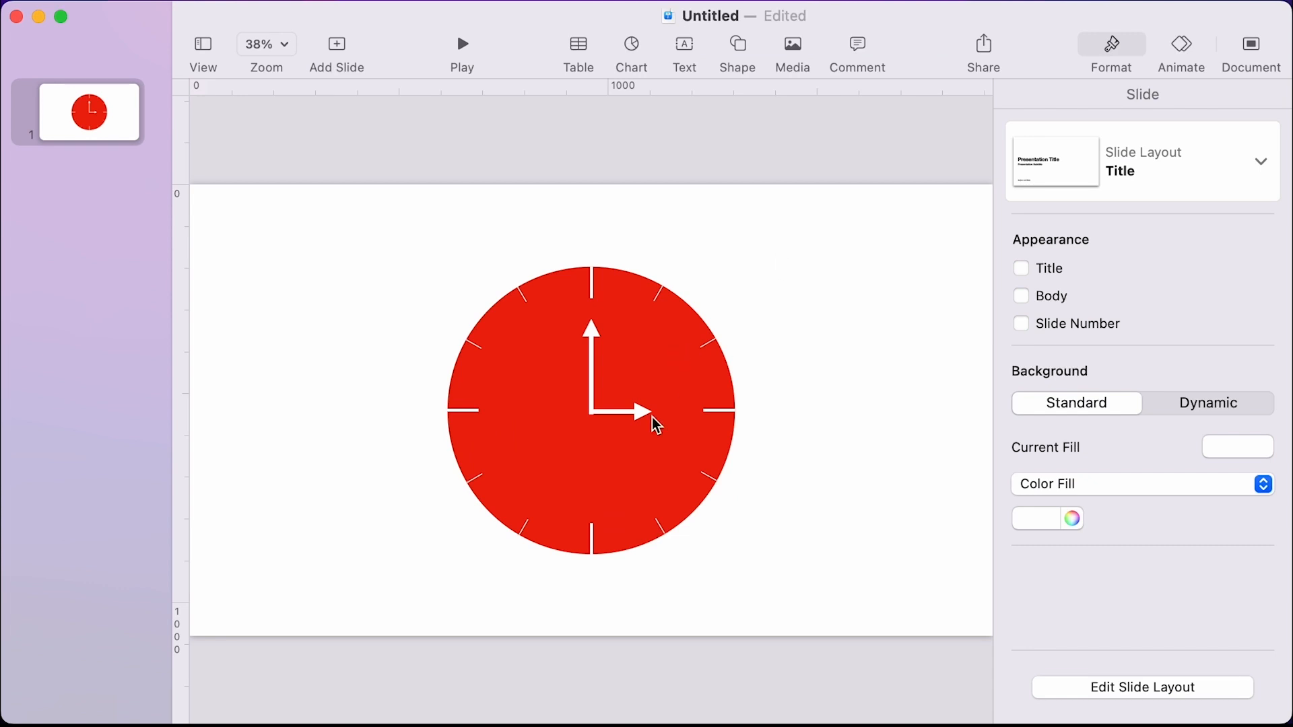
# Nudge the horizontal and vertical hands so their tails meet neatly at the dial's centre, and deselect them.
pyautogui.click(645, 415)
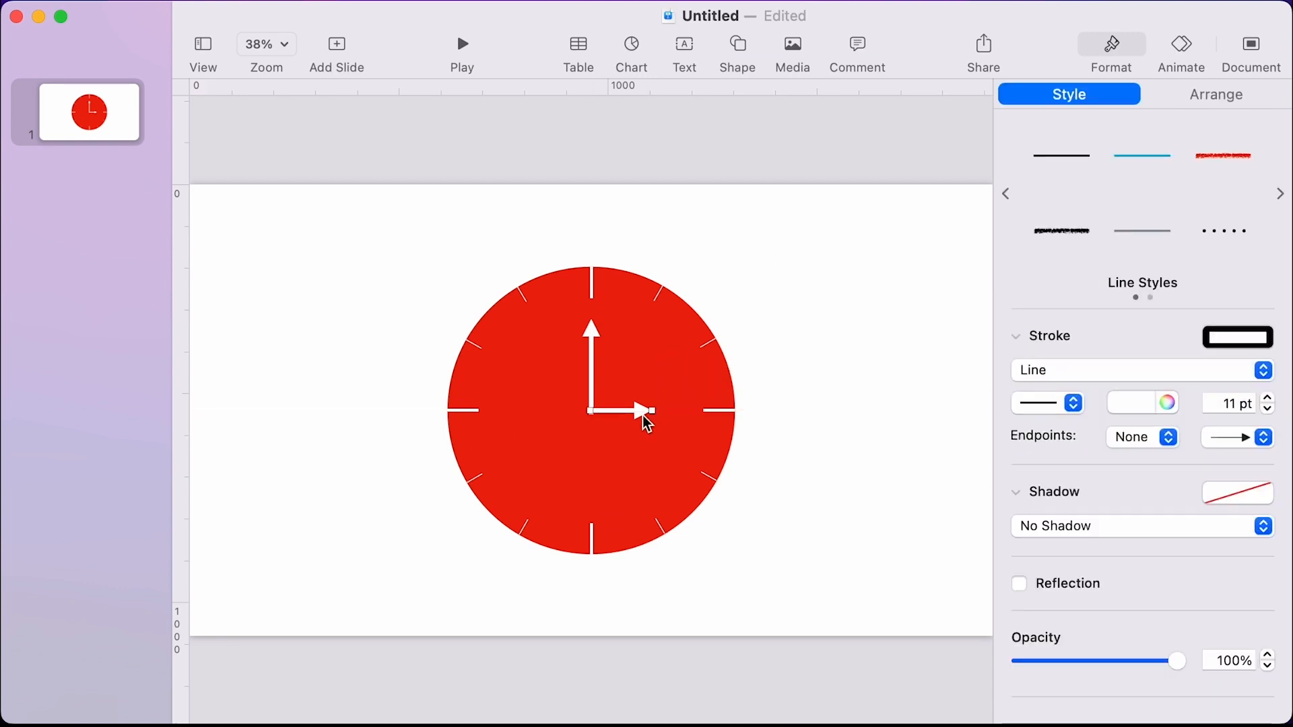
pyautogui.moveTo(592, 373); pyautogui.dragTo(593, 369)
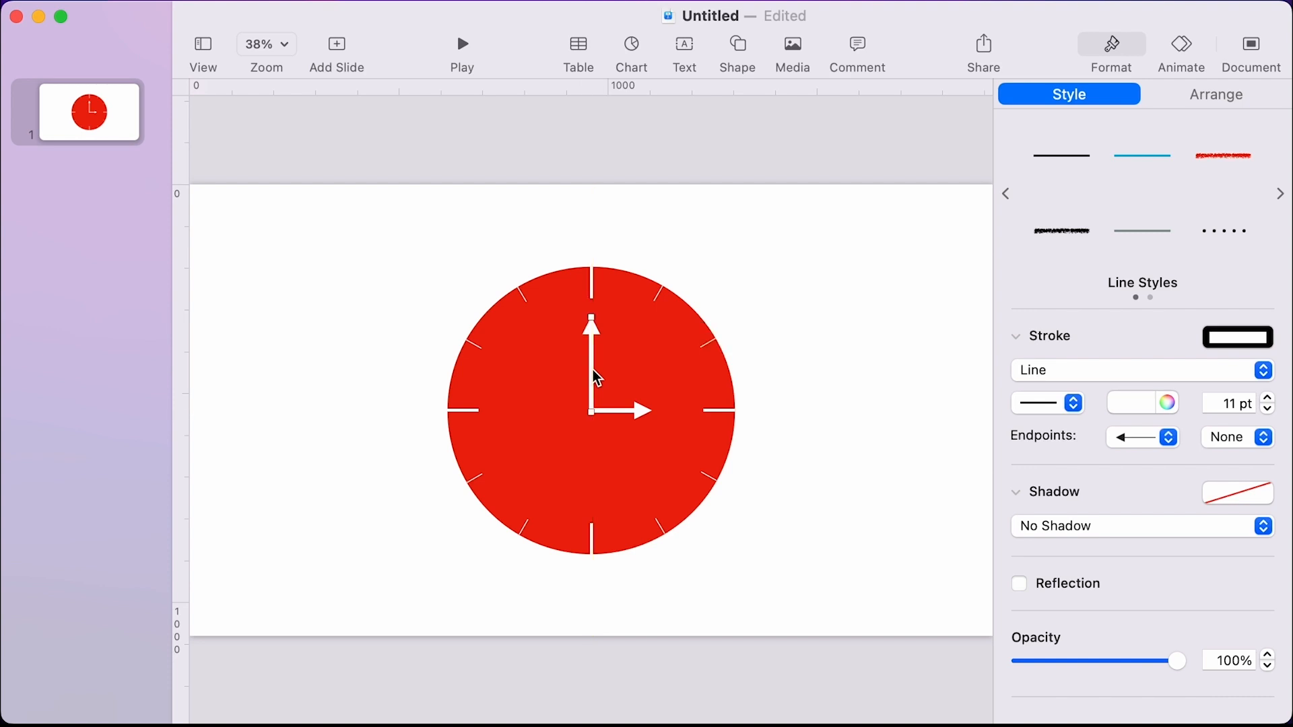
pyautogui.click(714, 338)
pyautogui.click(590, 328)
pyautogui.press('Down')
pyautogui.click(843, 296)
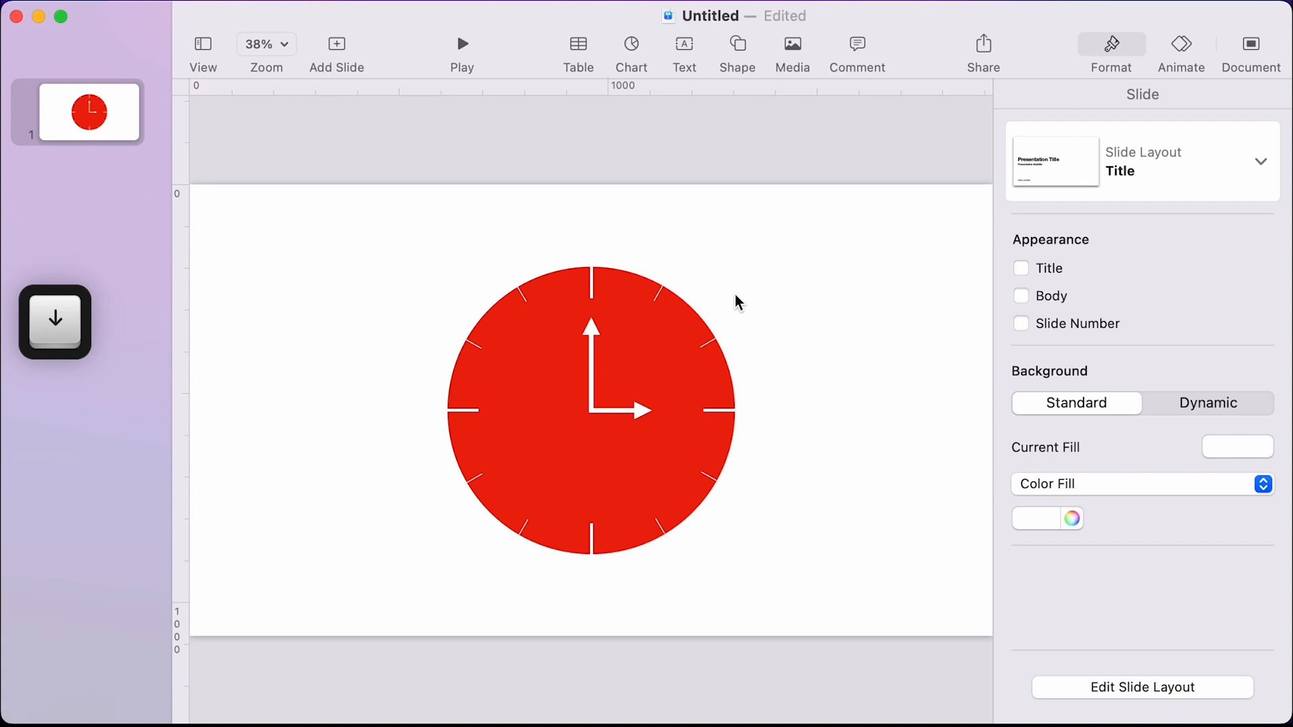
# Add a Rotate action effect to the long vertical hand and preview the animation.
pyautogui.click(592, 334)
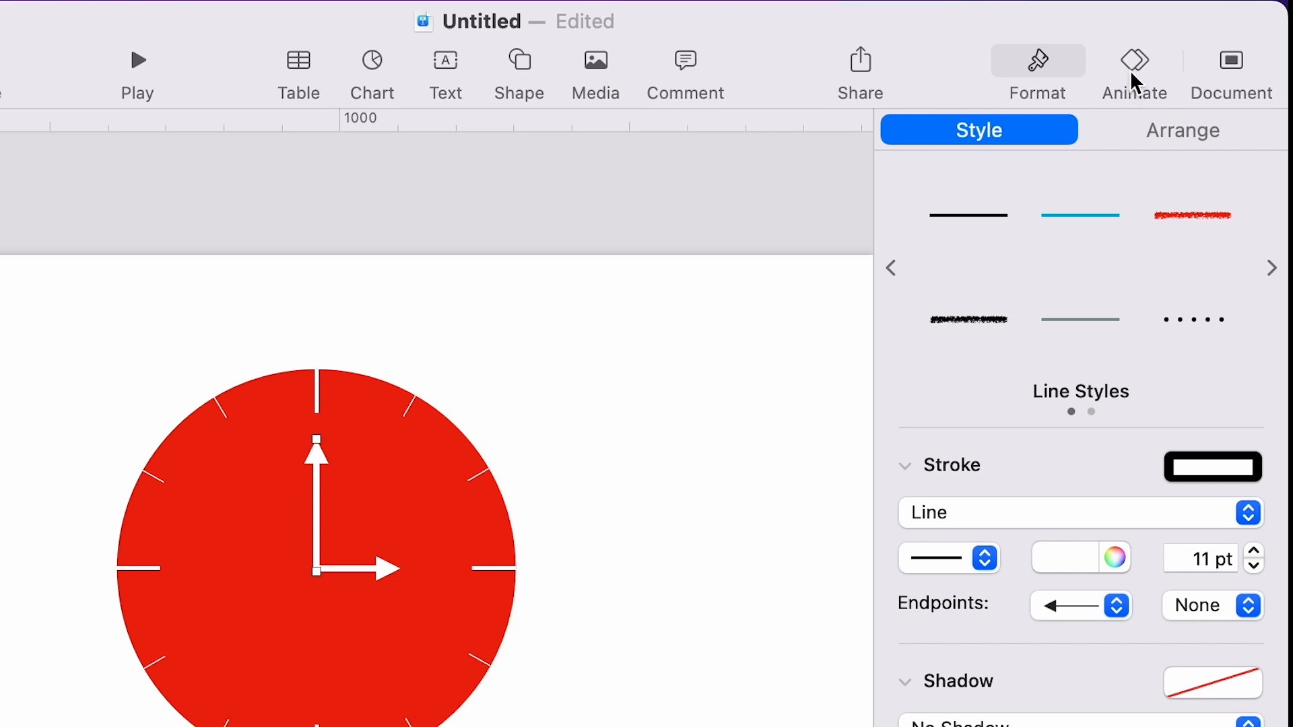
pyautogui.click(1183, 54)
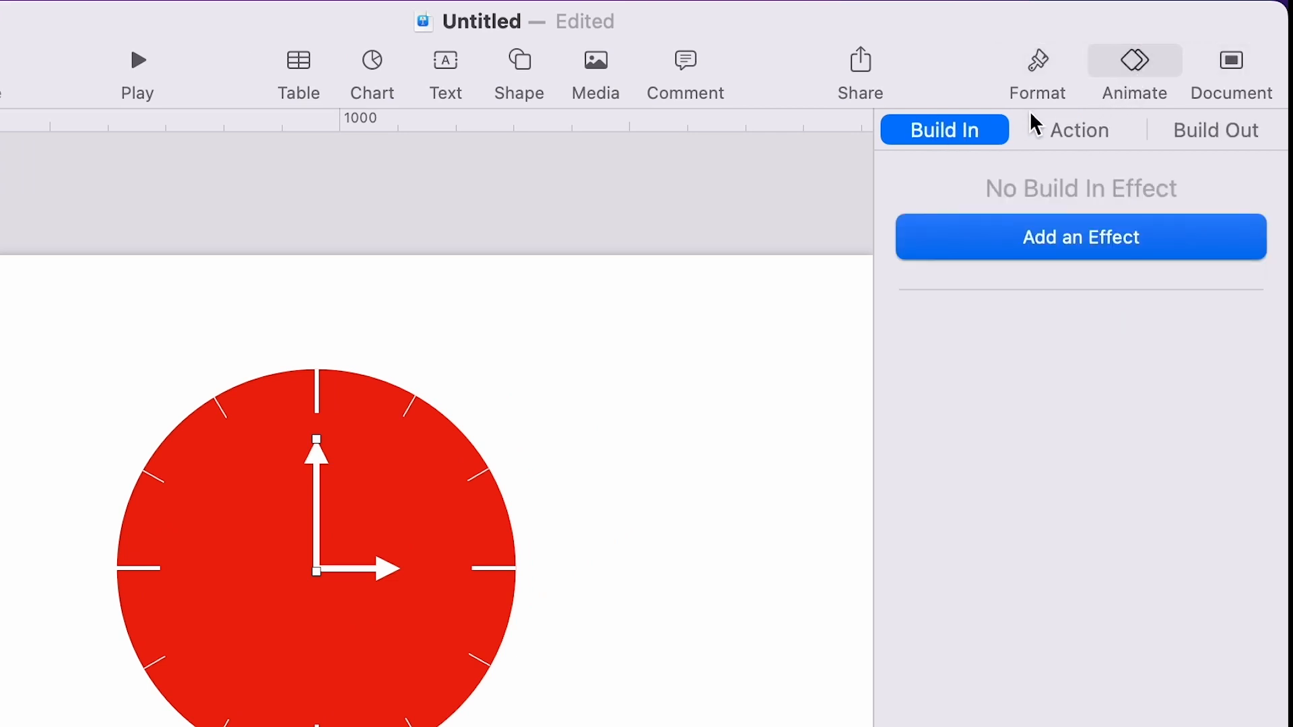
pyautogui.click(1255, 134)
pyautogui.click(912, 130)
pyautogui.click(1107, 136)
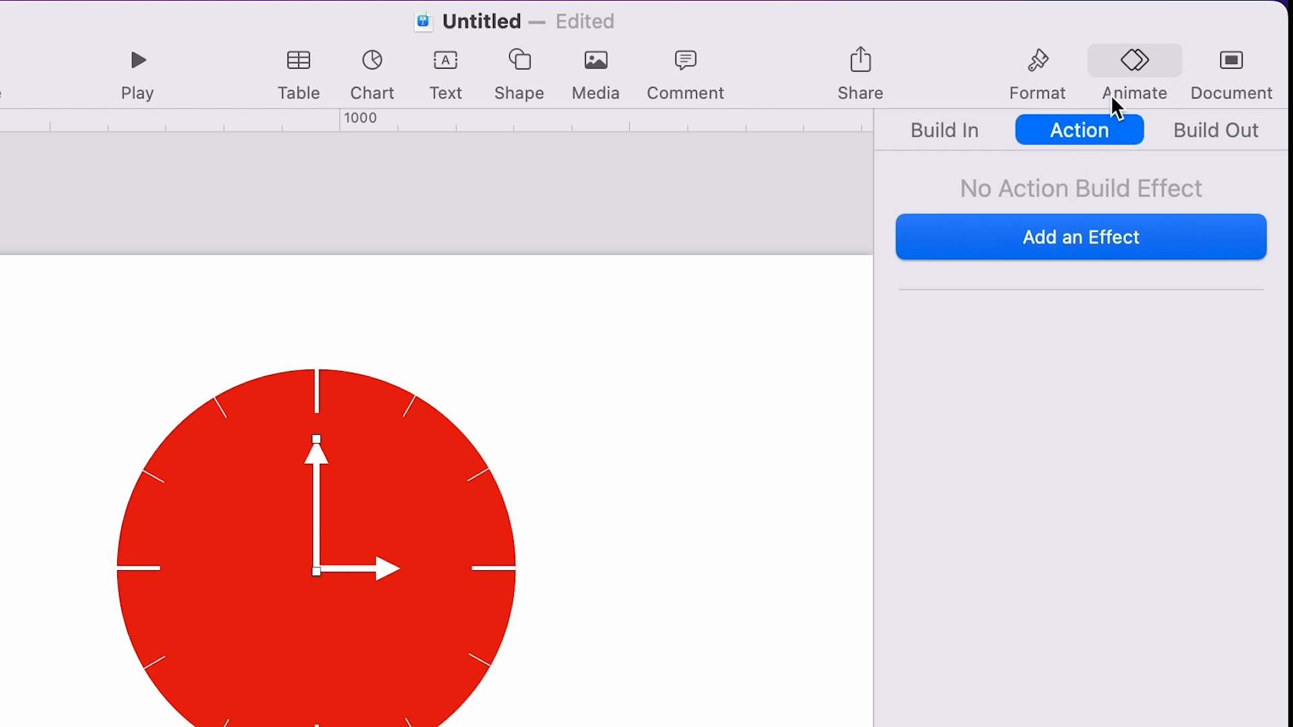
pyautogui.click(1066, 244)
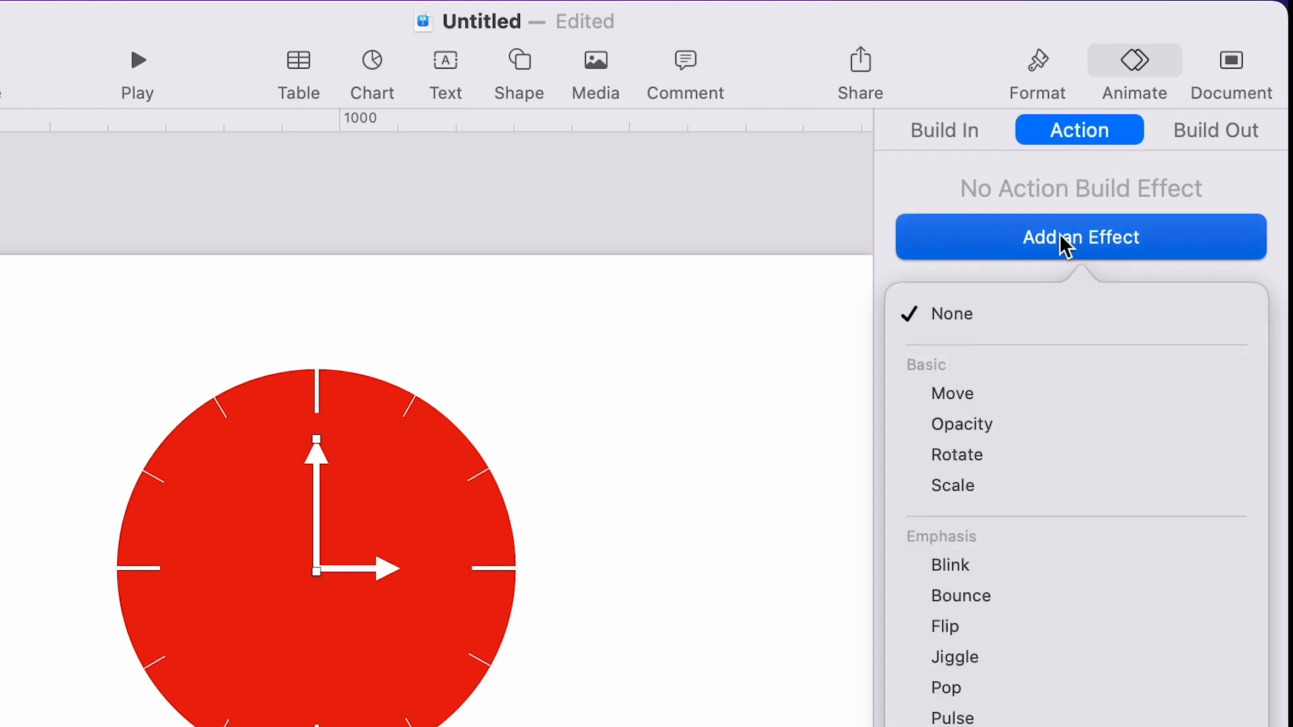
pyautogui.click(976, 459)
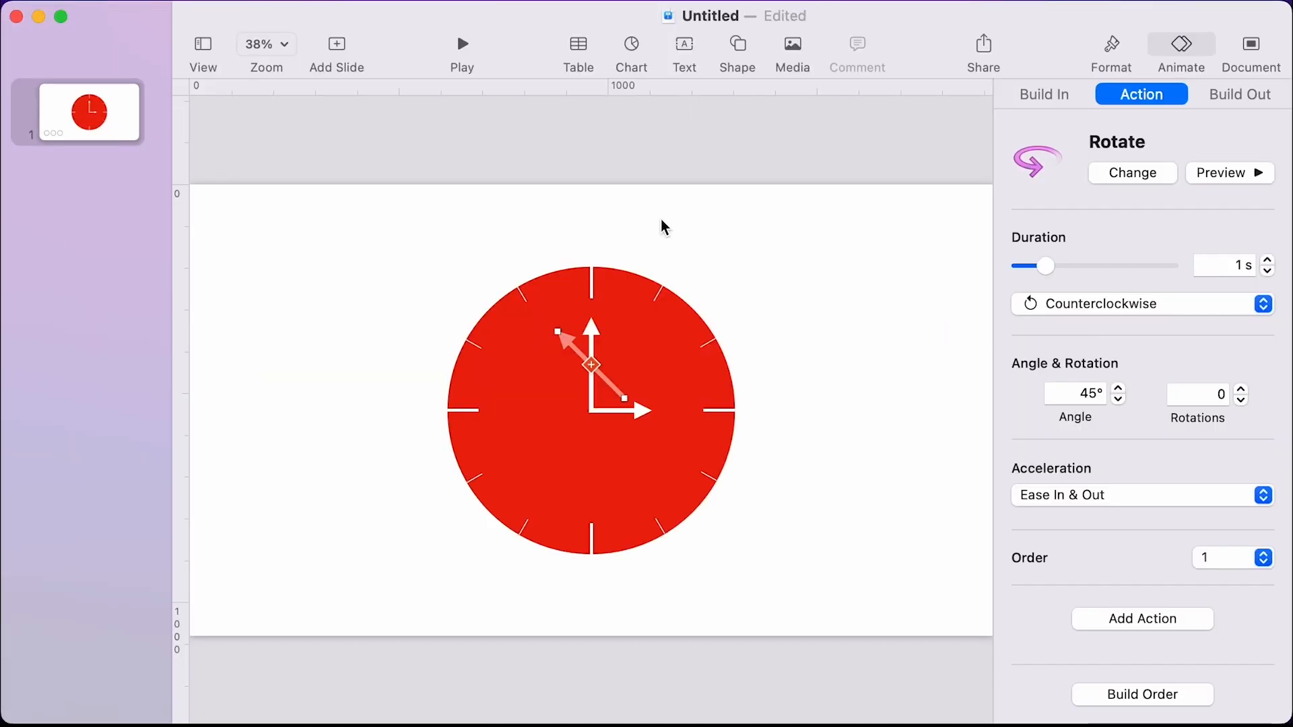
pyautogui.click(1214, 164)
pyautogui.click(1221, 174)
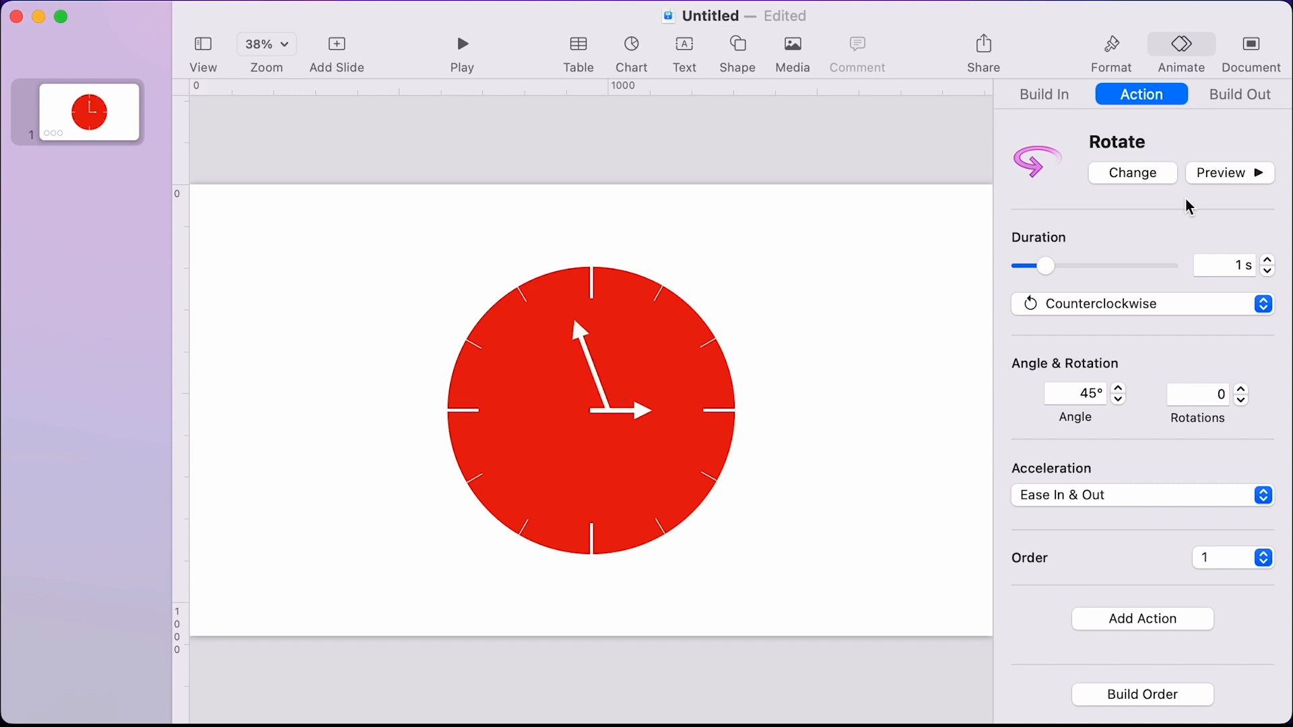
# Change the long hand's rotation direction to Clockwise and preview the animation again.
pyautogui.click(1108, 306)
pyautogui.press('Return')
pyautogui.click(1222, 172)
pyautogui.click(1225, 173)
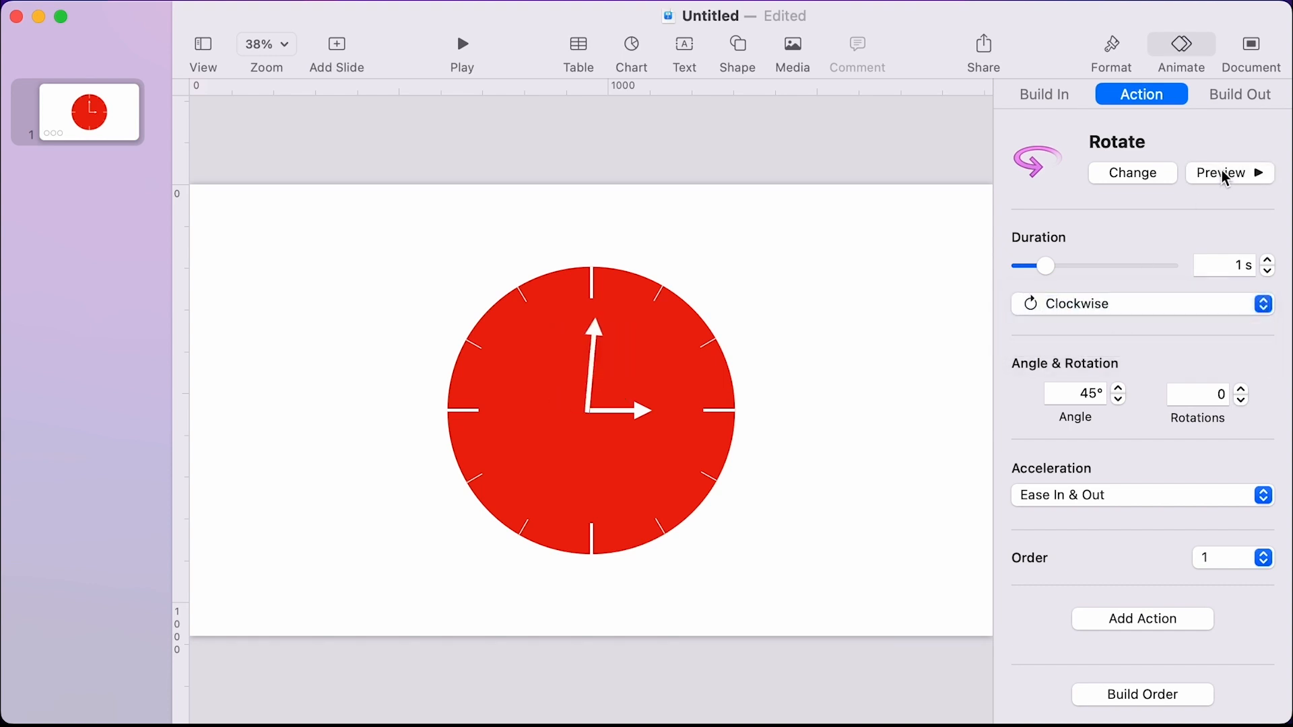
# Undo the long hand's Rotate effect, then duplicate the hand and lay the copy exactly over the original.
pyautogui.press('super+z')
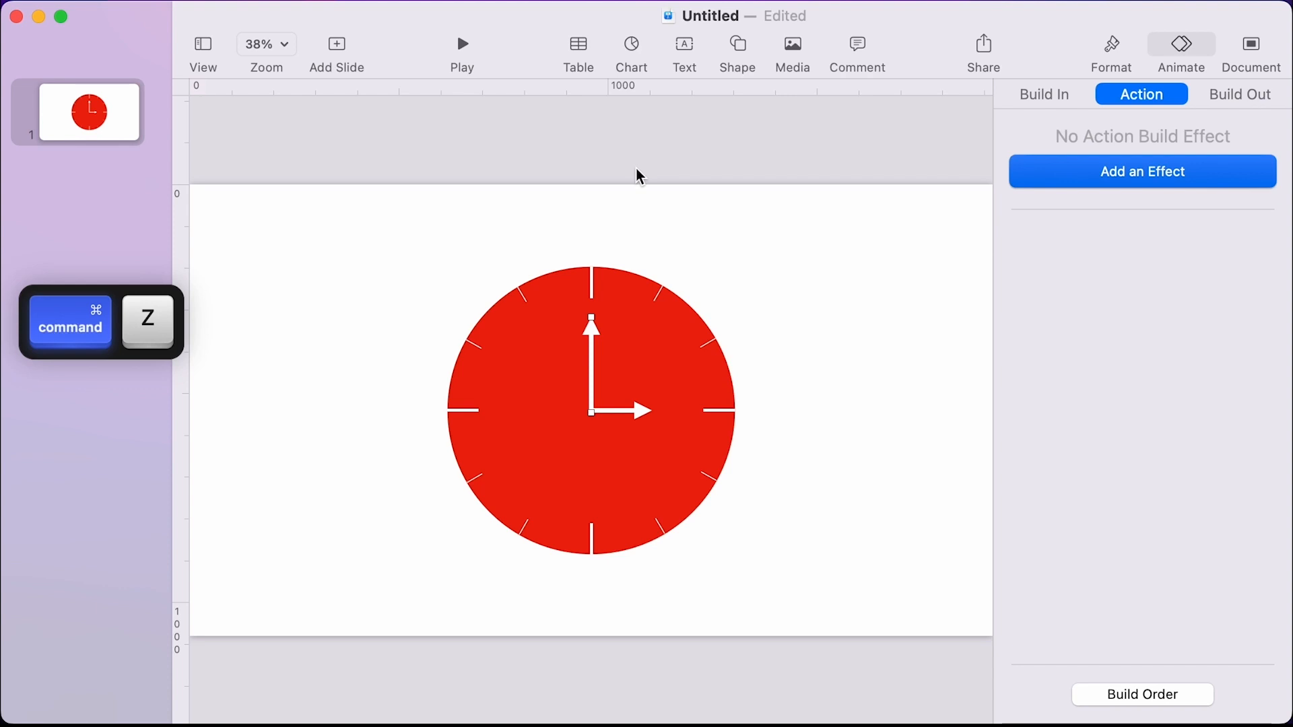
pyautogui.rightClick(594, 347)
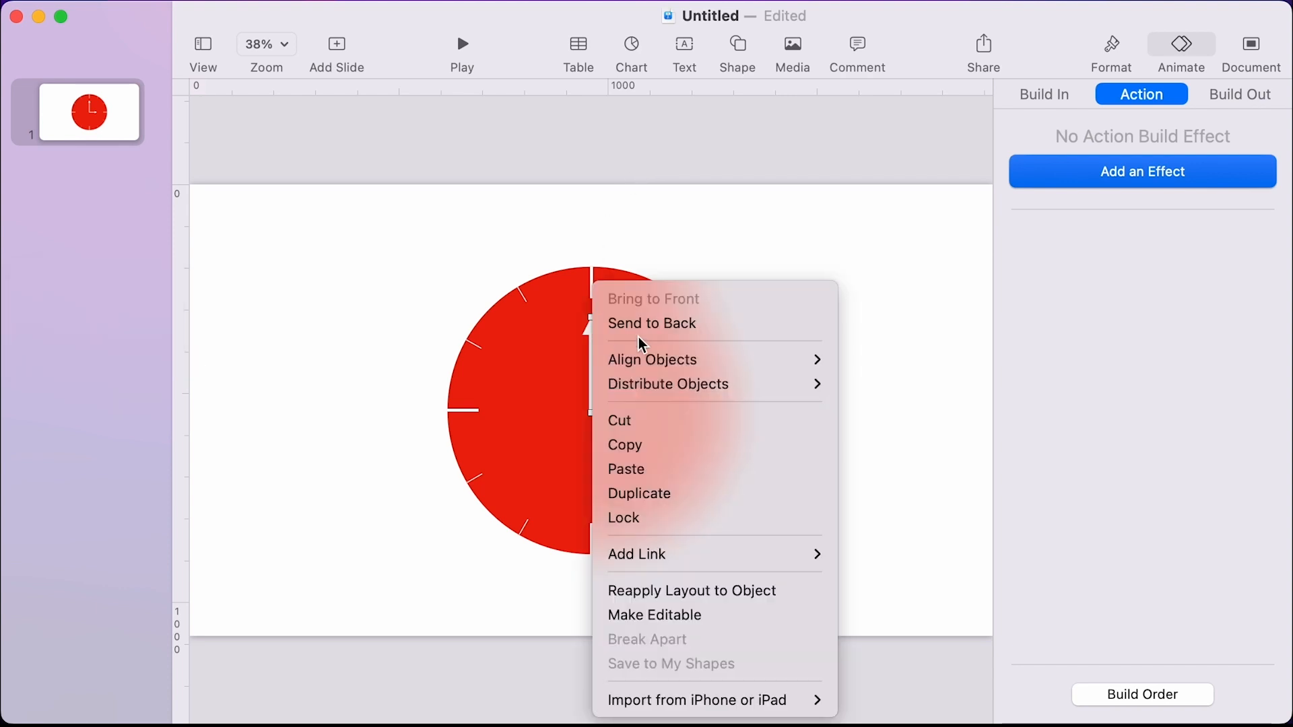
pyautogui.click(674, 497)
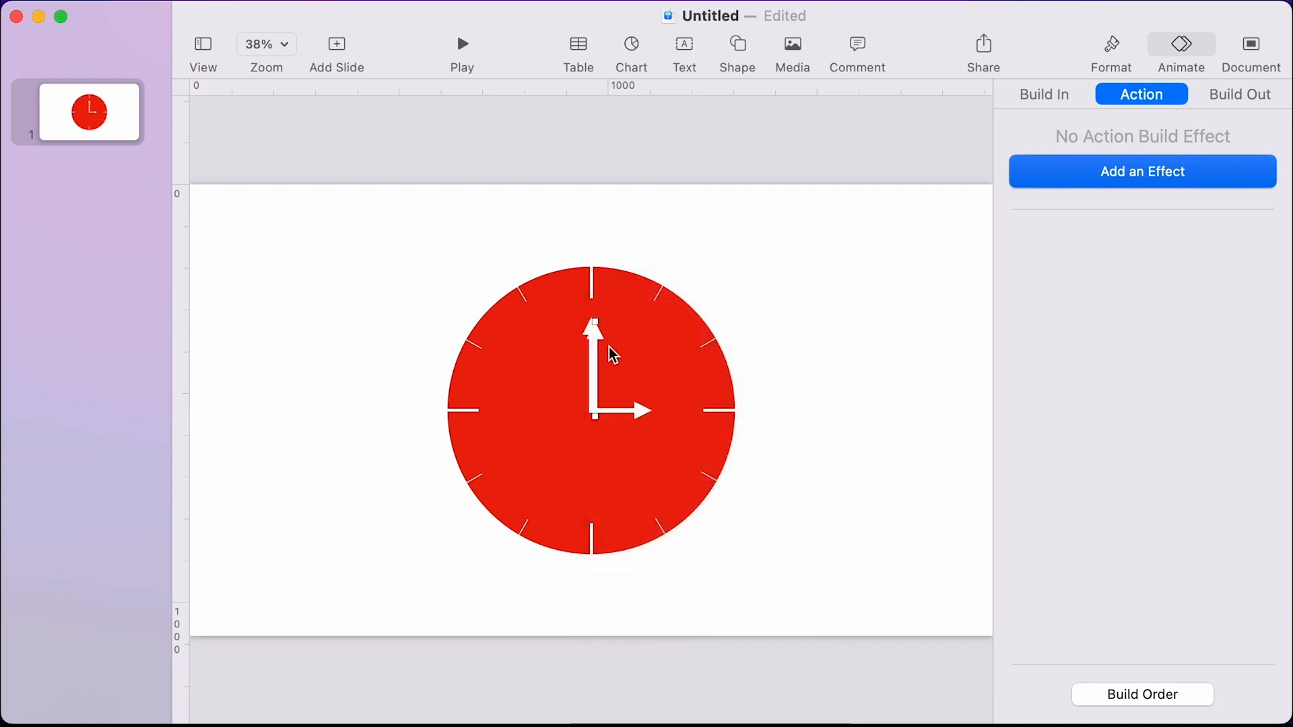
pyautogui.moveTo(595, 346); pyautogui.dragTo(597, 347)
# Flip the long hand's copy vertically and move it below the dial's centre so its tail meets the original's.
pyautogui.click(1107, 47)
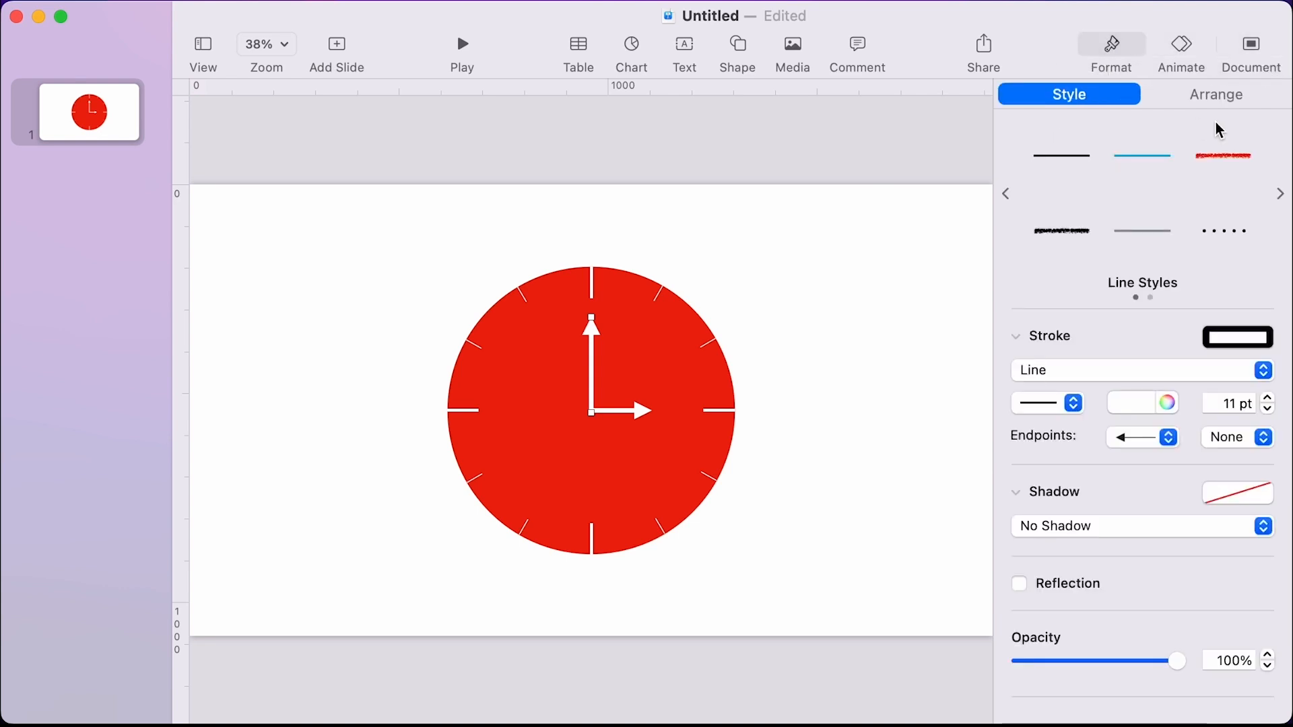
pyautogui.click(1230, 99)
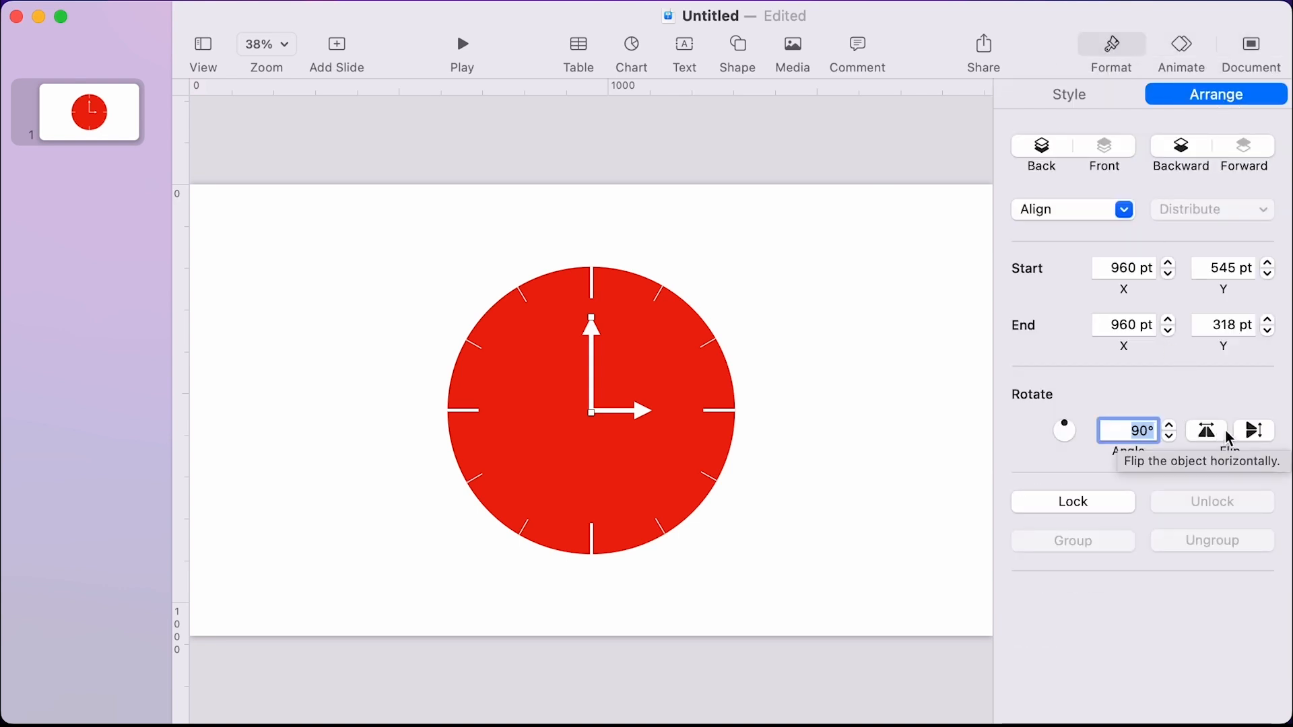
pyautogui.click(1253, 432)
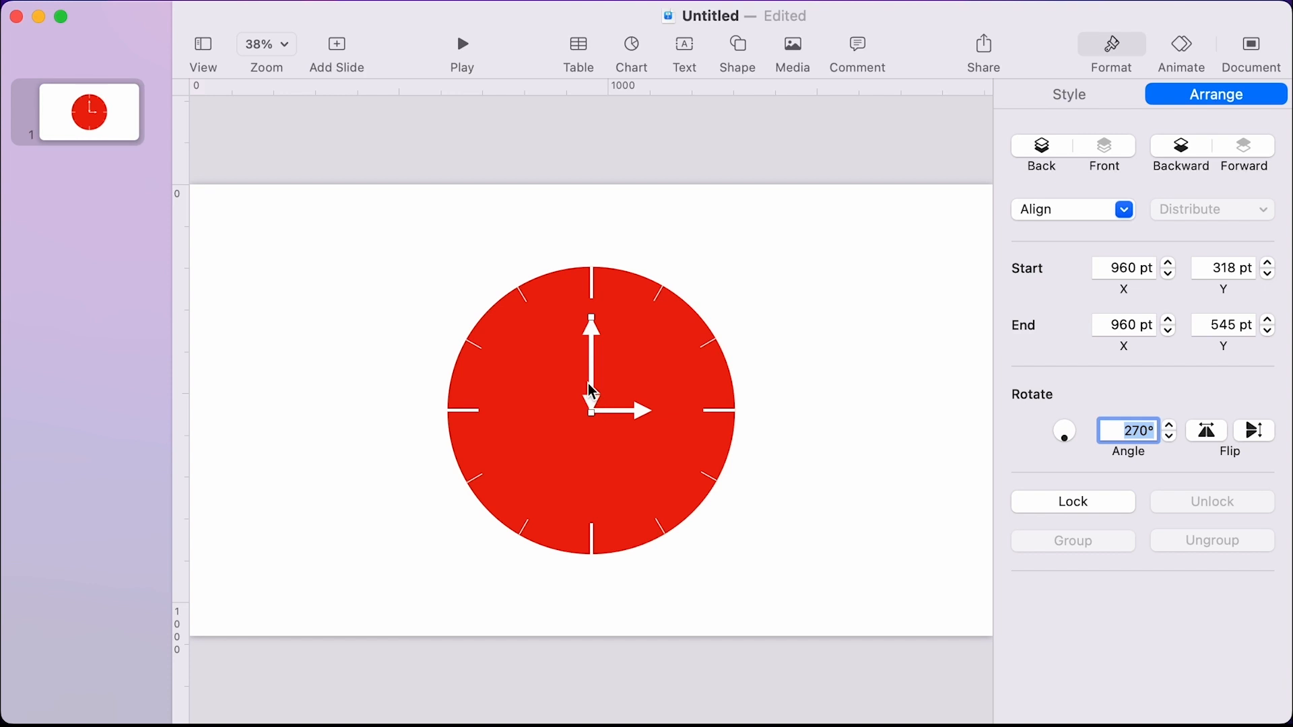
pyautogui.moveTo(592, 377); pyautogui.dragTo(601, 467)
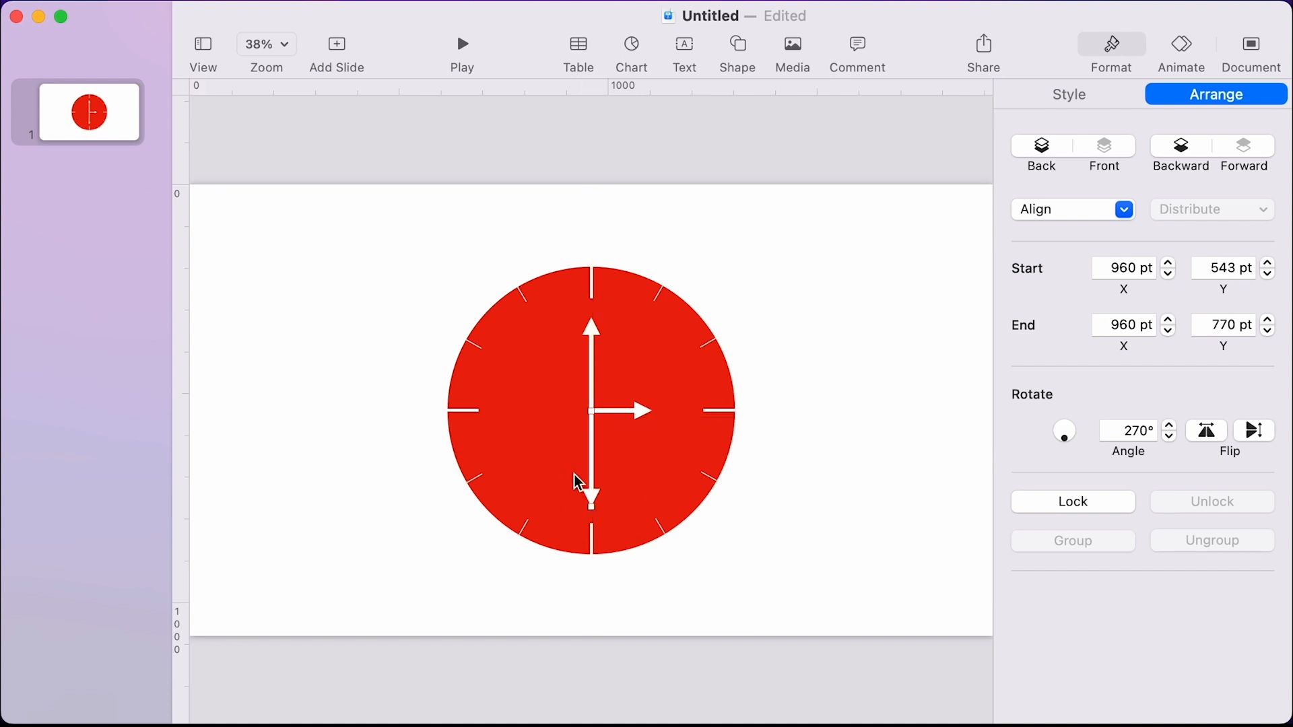
# Reduce the opacity of the downward-pointing copy of the long hand to 10%.
pyautogui.click(1105, 101)
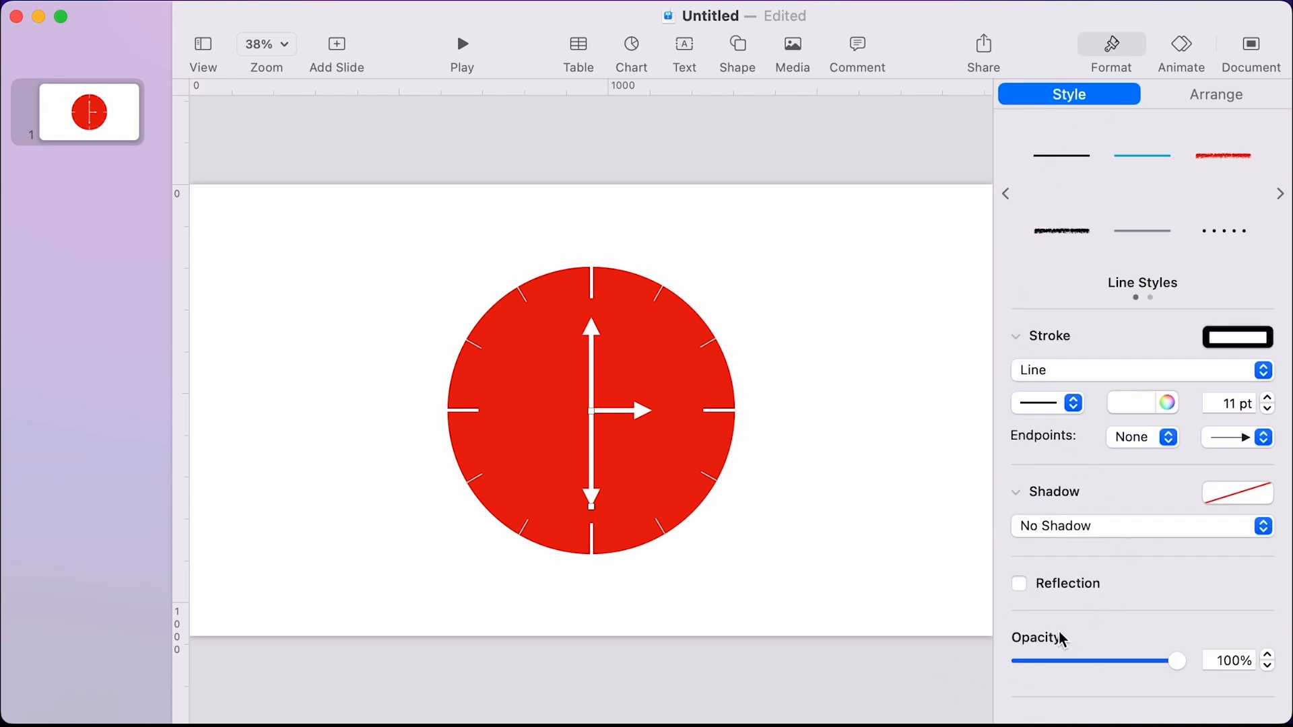
pyautogui.moveTo(1170, 665); pyautogui.dragTo(1021, 680)
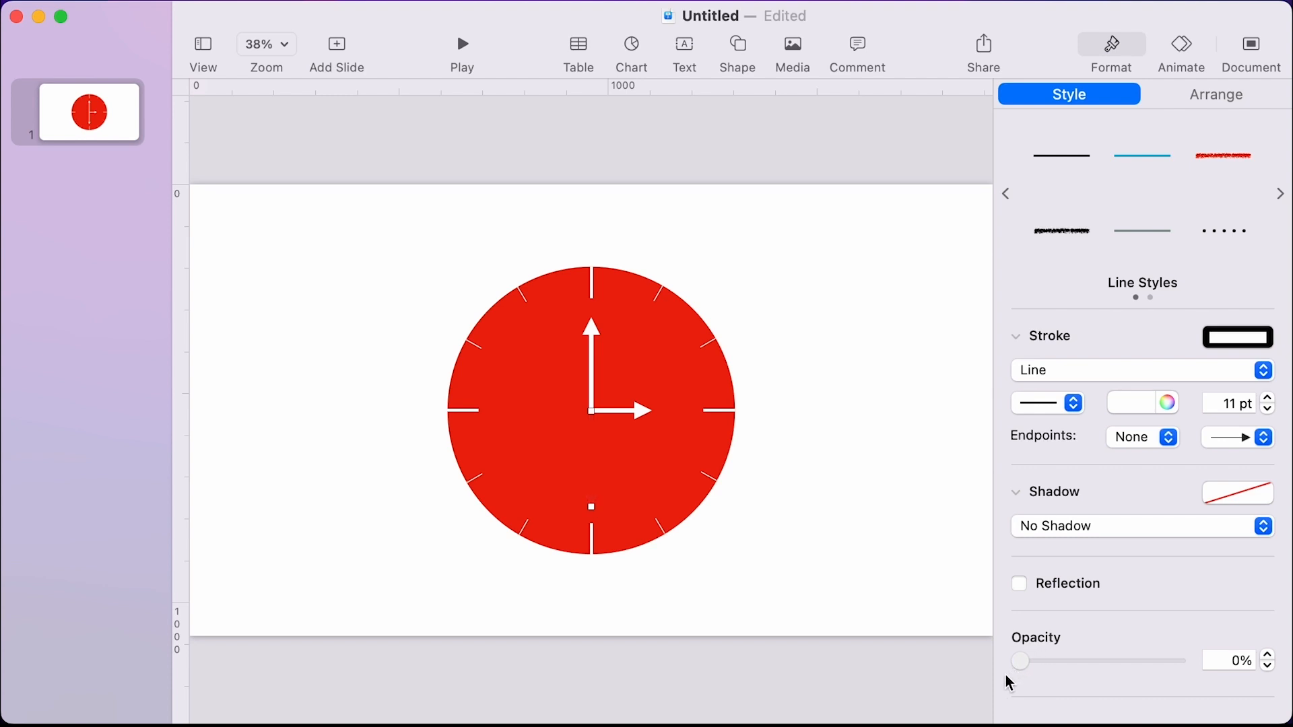
pyautogui.moveTo(1018, 665); pyautogui.dragTo(1041, 665)
pyautogui.press('cmd+z')
# Group the long hand with its faded downward-pointing copy.
pyautogui.click(594, 496)
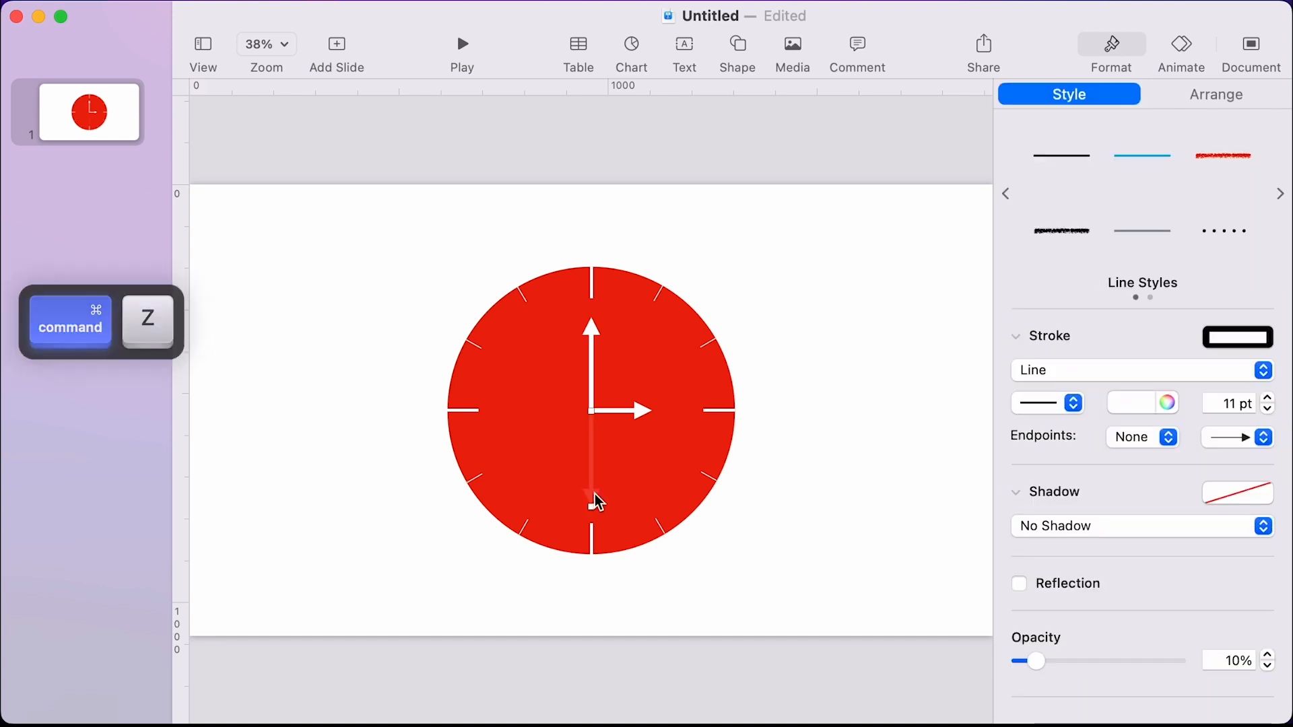
pyautogui.keyDown('shift'); pyautogui.click(592, 377); pyautogui.keyUp('shift')
pyautogui.rightClick(593, 378)
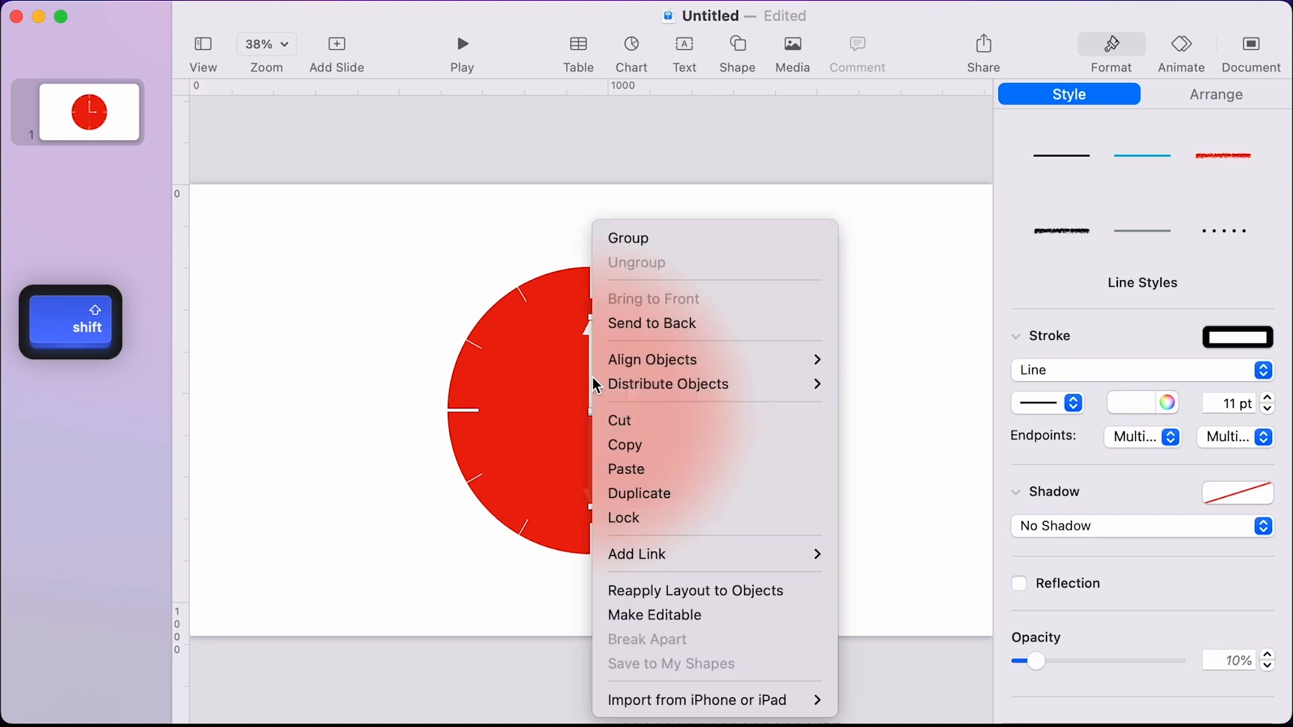
pyautogui.click(708, 242)
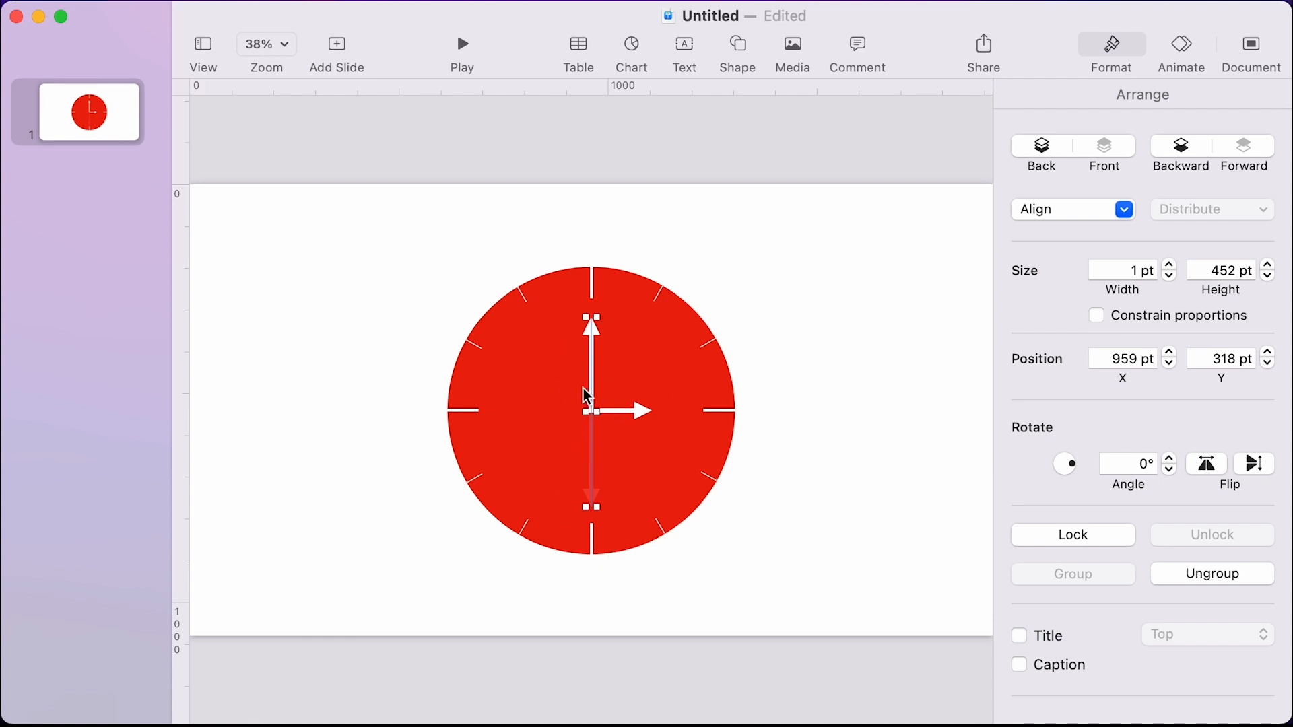
# Add a Rotate action effect to the grouped long hand, set its direction to Clockwise and preview it.
pyautogui.click(1185, 48)
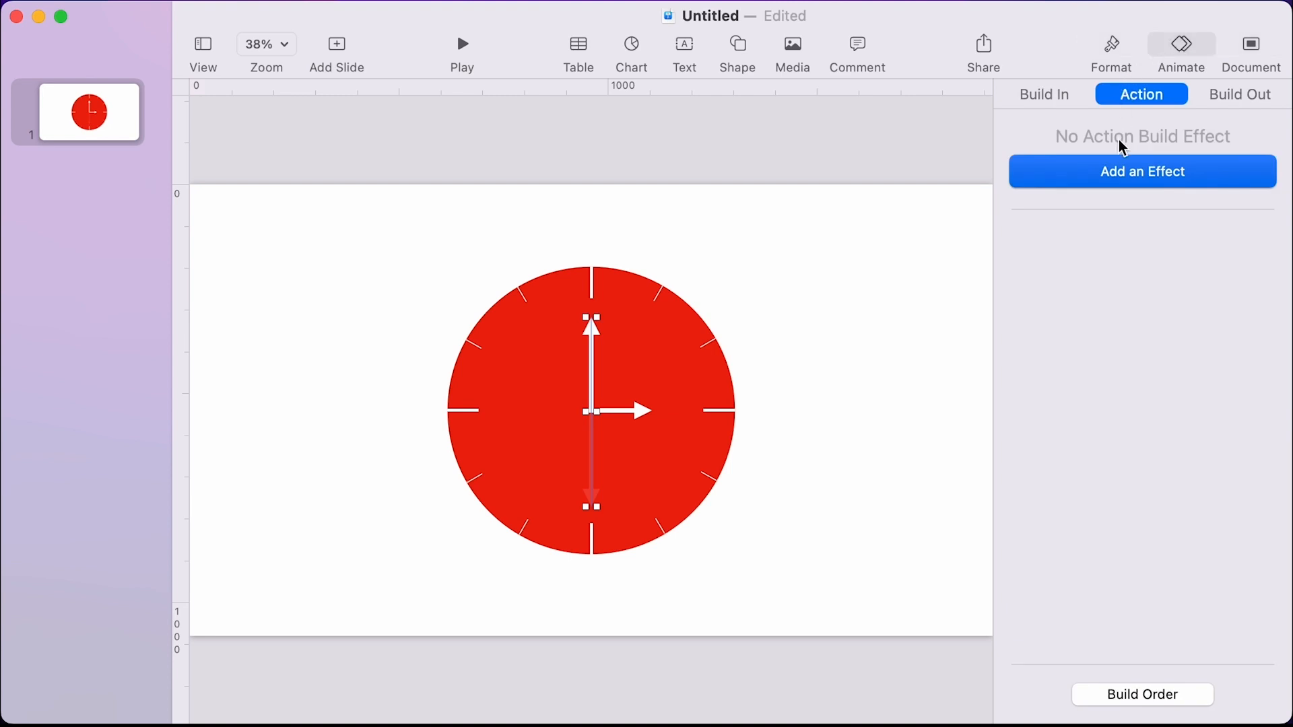
pyautogui.click(1073, 172)
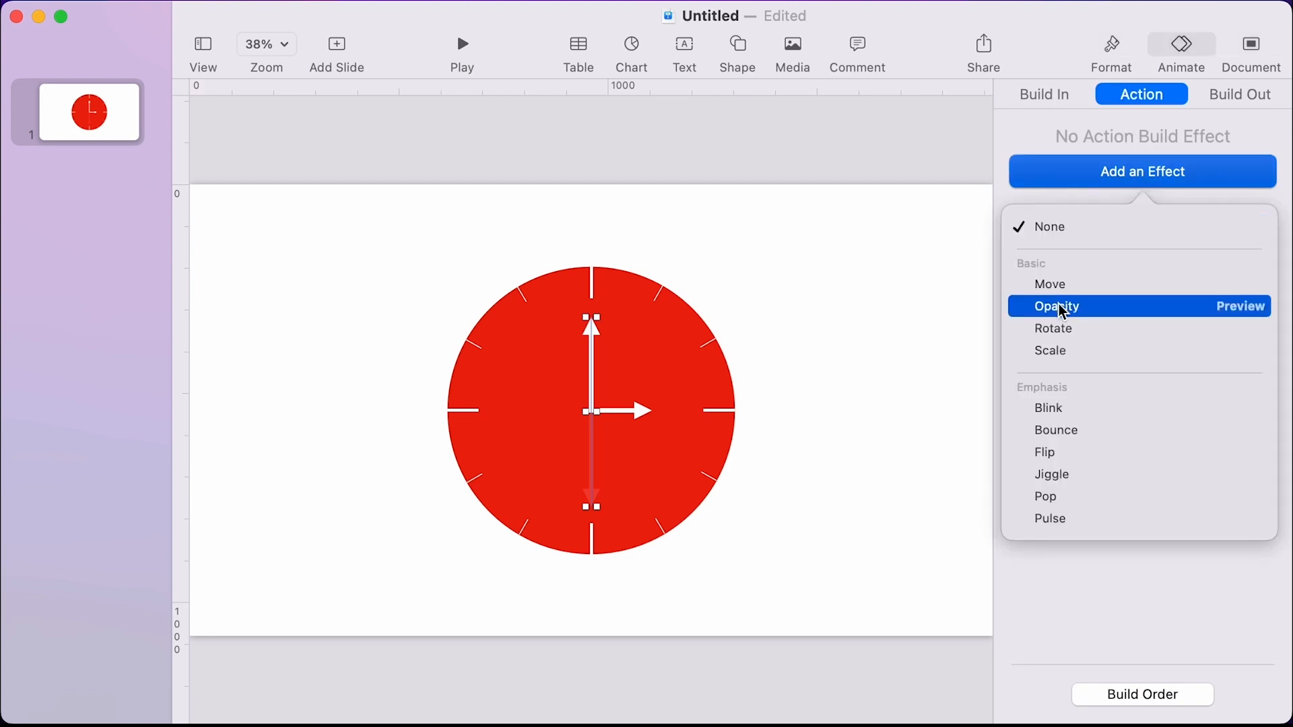
pyautogui.click(1061, 332)
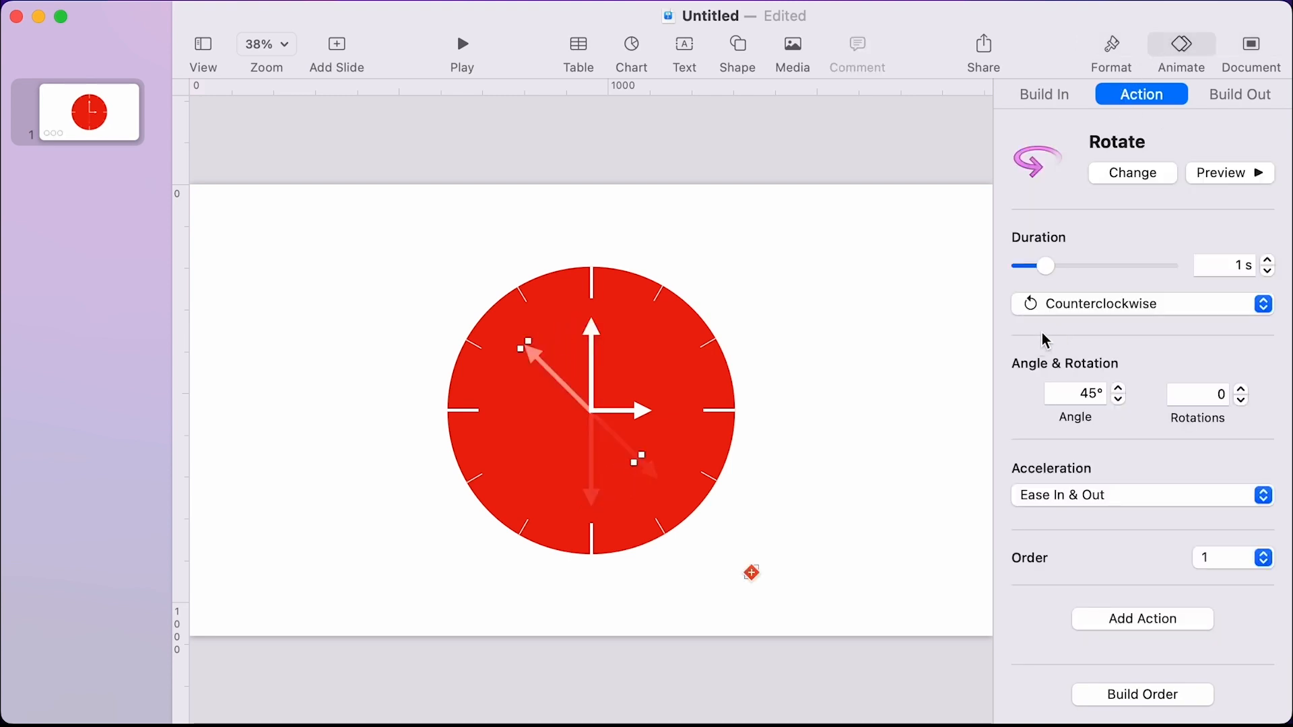
pyautogui.click(1074, 304)
pyautogui.click(1073, 311)
pyautogui.click(1222, 176)
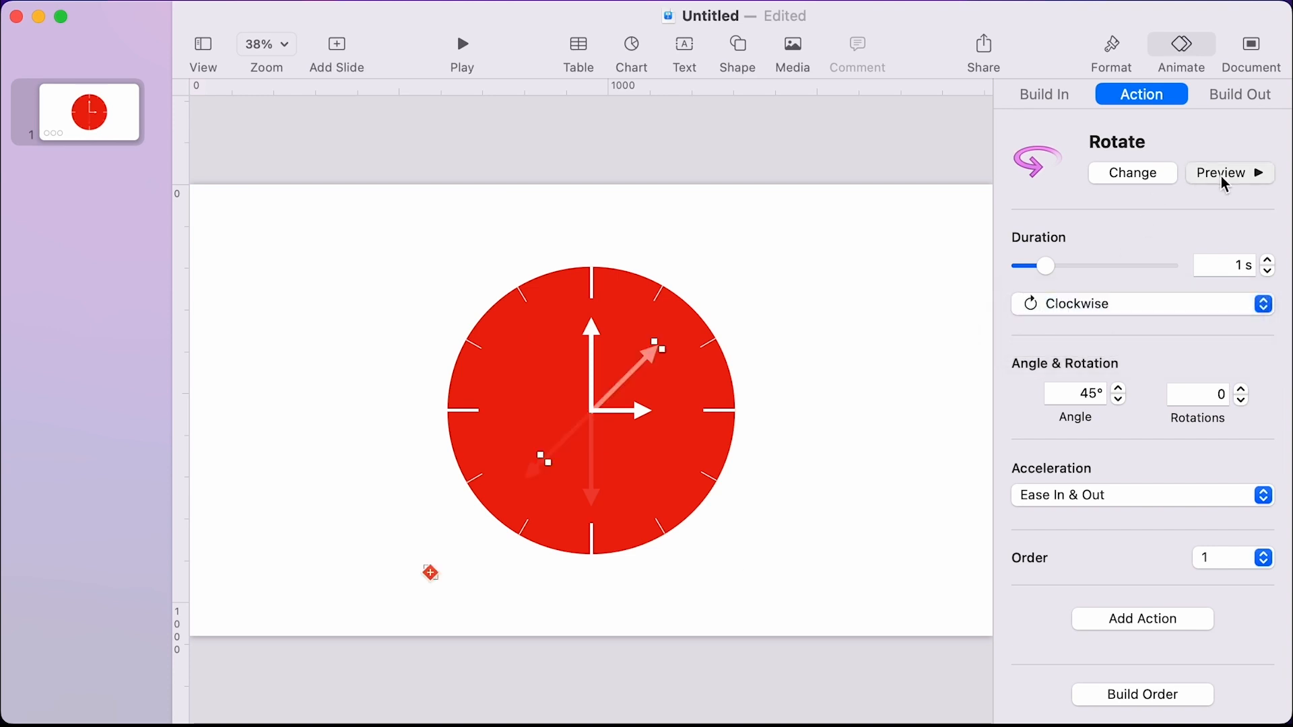
pyautogui.click(1220, 175)
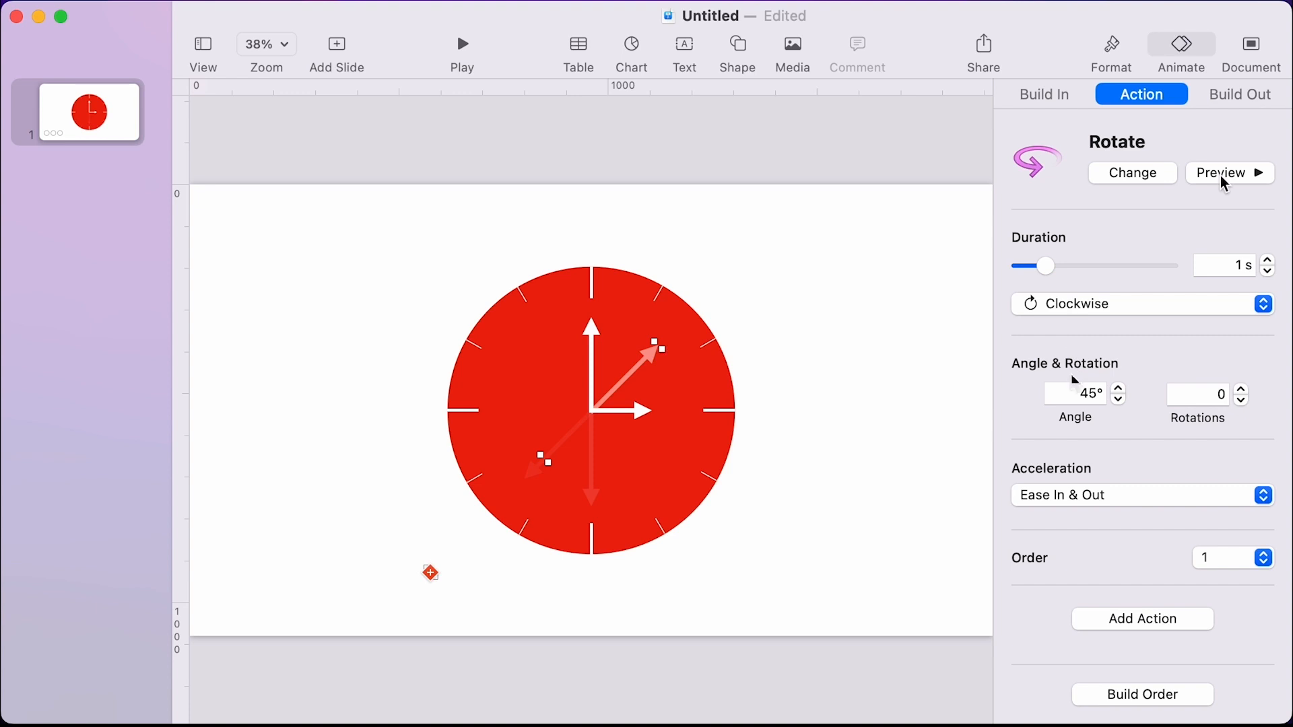
# Set the grouped hand's rotation angle to 359° and preview the animation.
pyautogui.click(1075, 393)
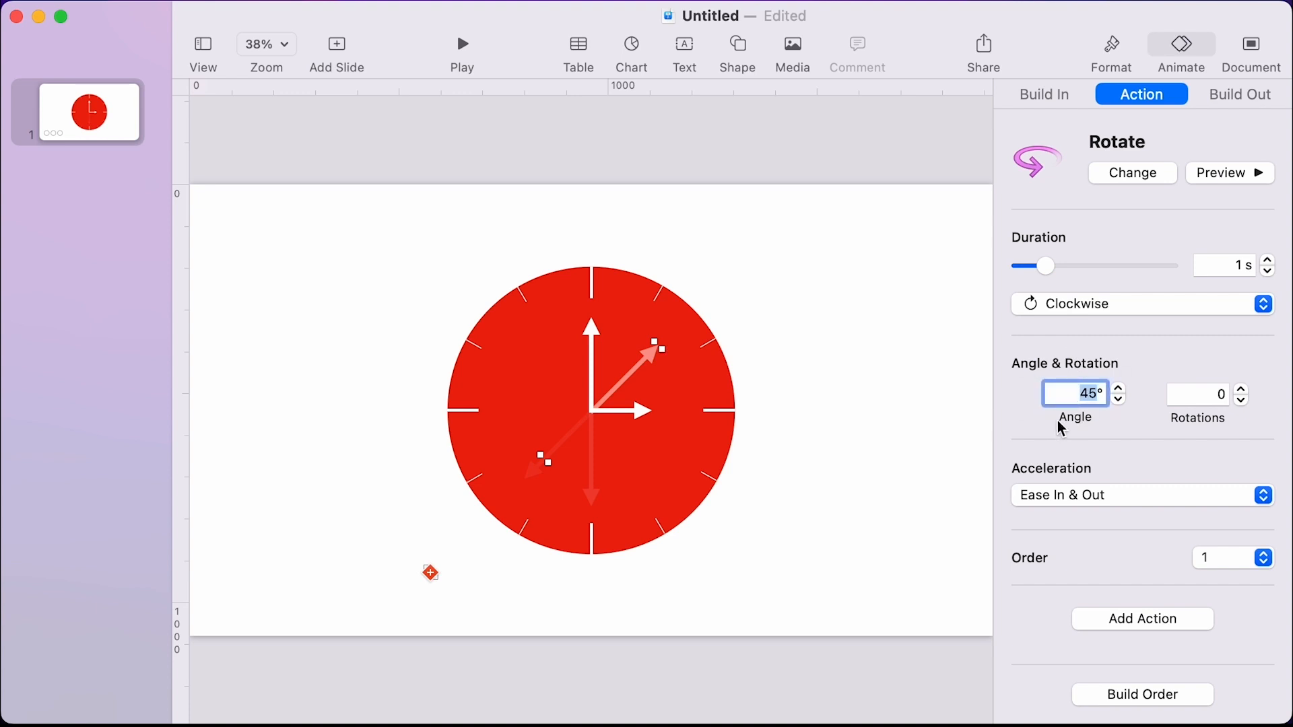
pyautogui.write('359')
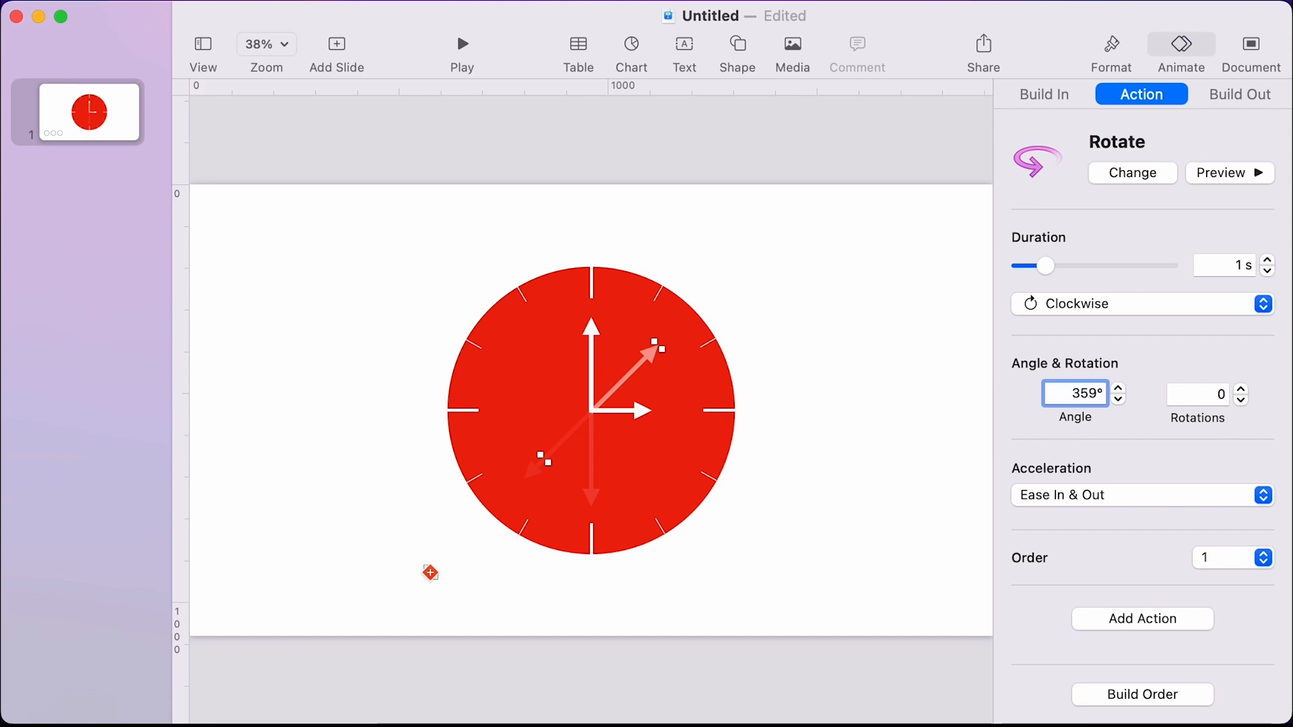
pyautogui.press('Return')
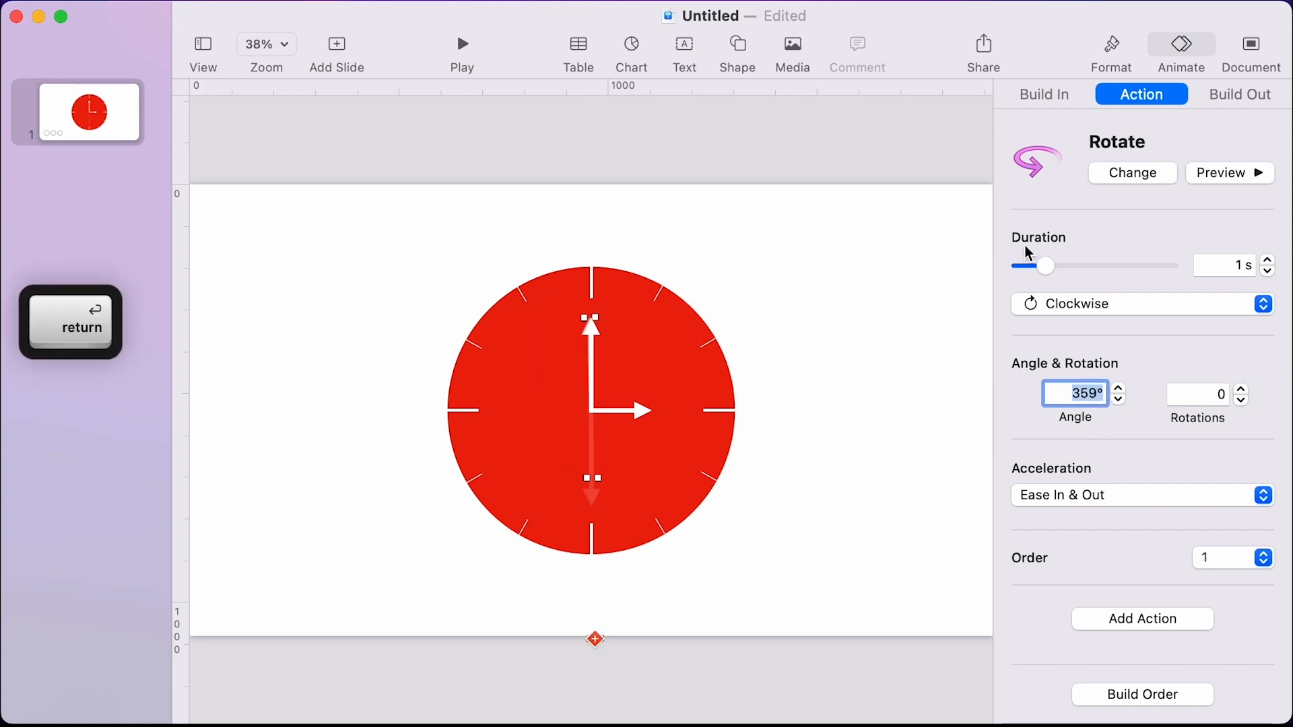
pyautogui.click(1210, 173)
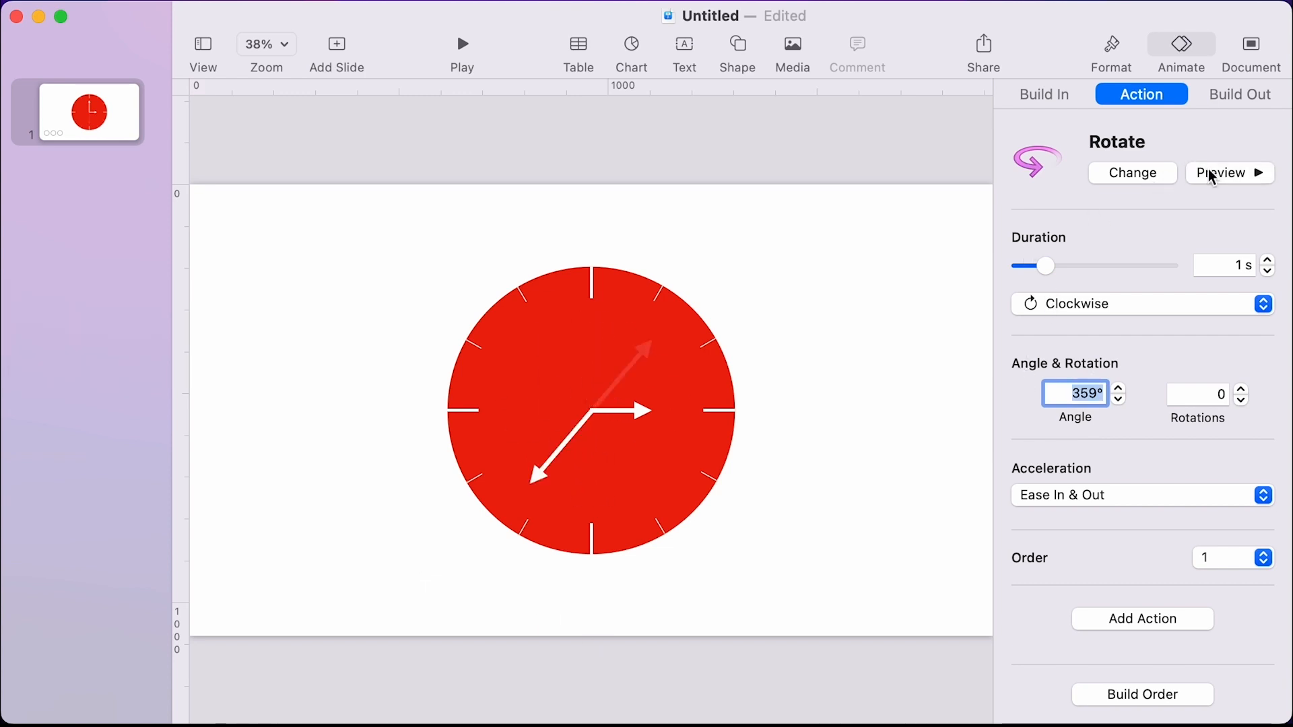
# Set the rotation's duration to 5 s and preview the animation.
pyautogui.click(1201, 262)
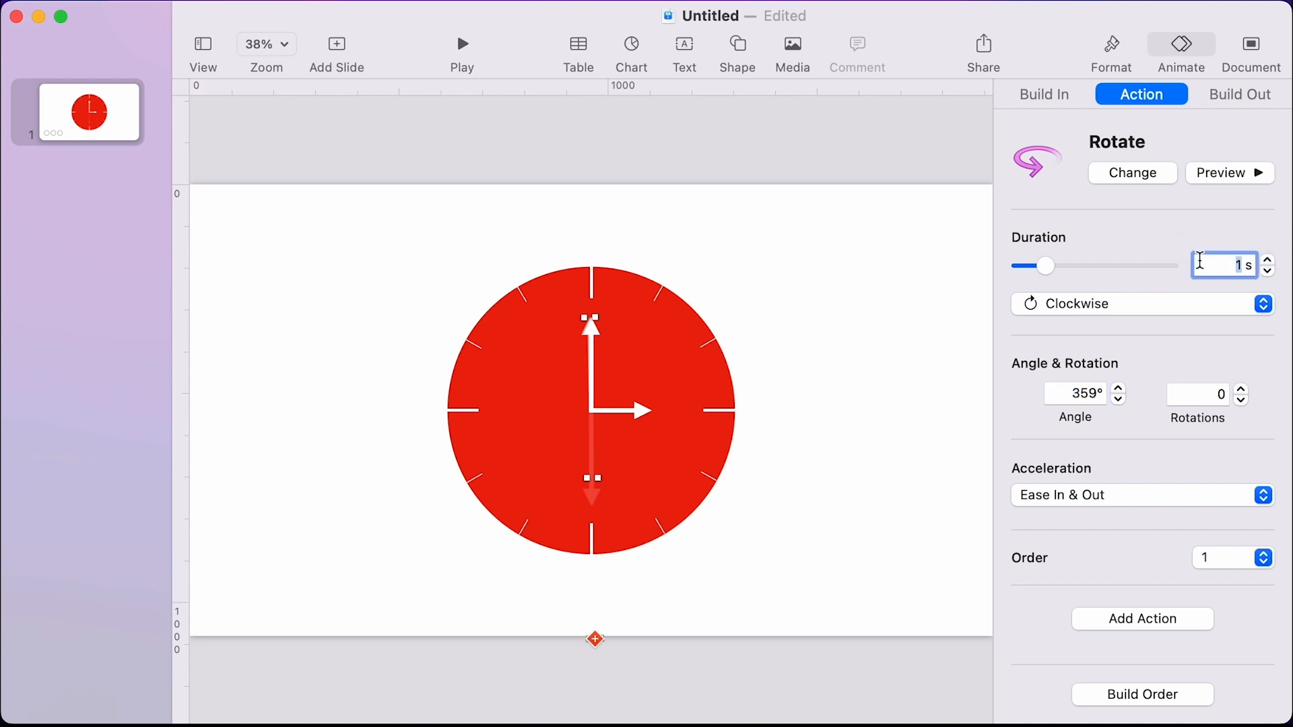
pyautogui.write('5')
pyautogui.press('Return')
pyautogui.click(1212, 177)
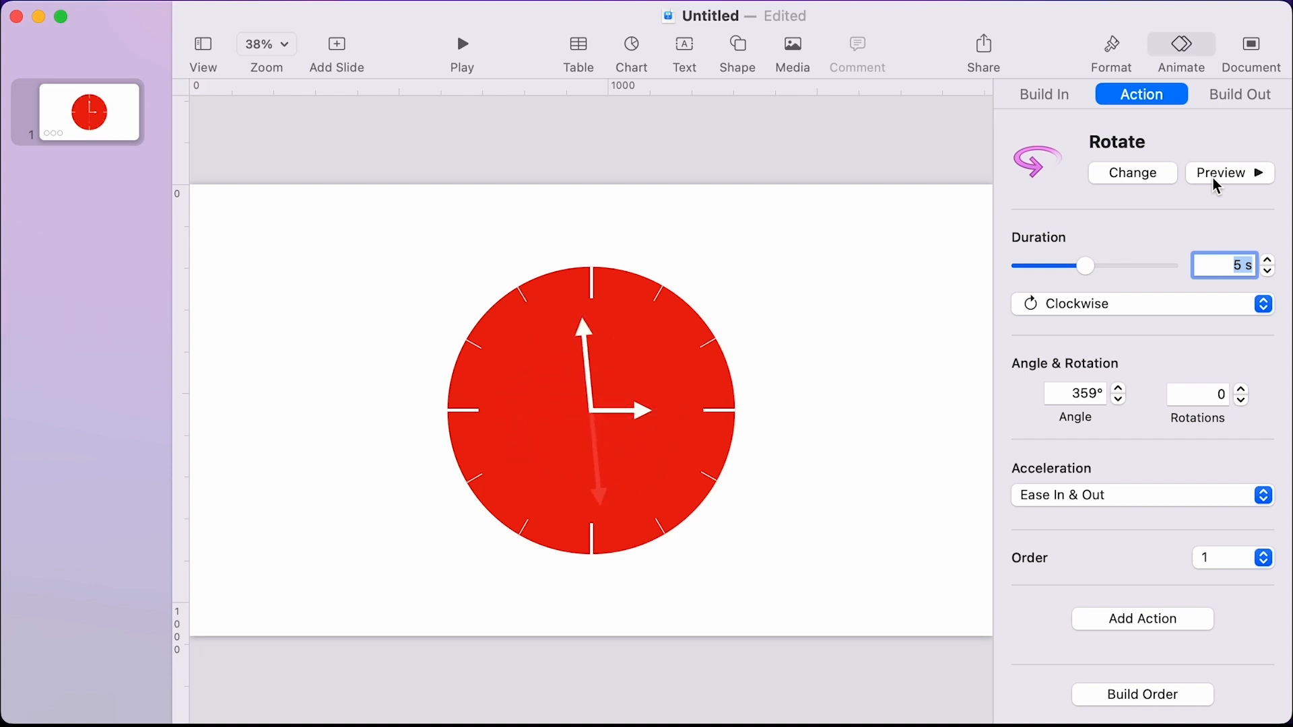
# Set the rotation's acceleration to None, preview the animation and deselect the grouped hand.
pyautogui.click(1078, 497)
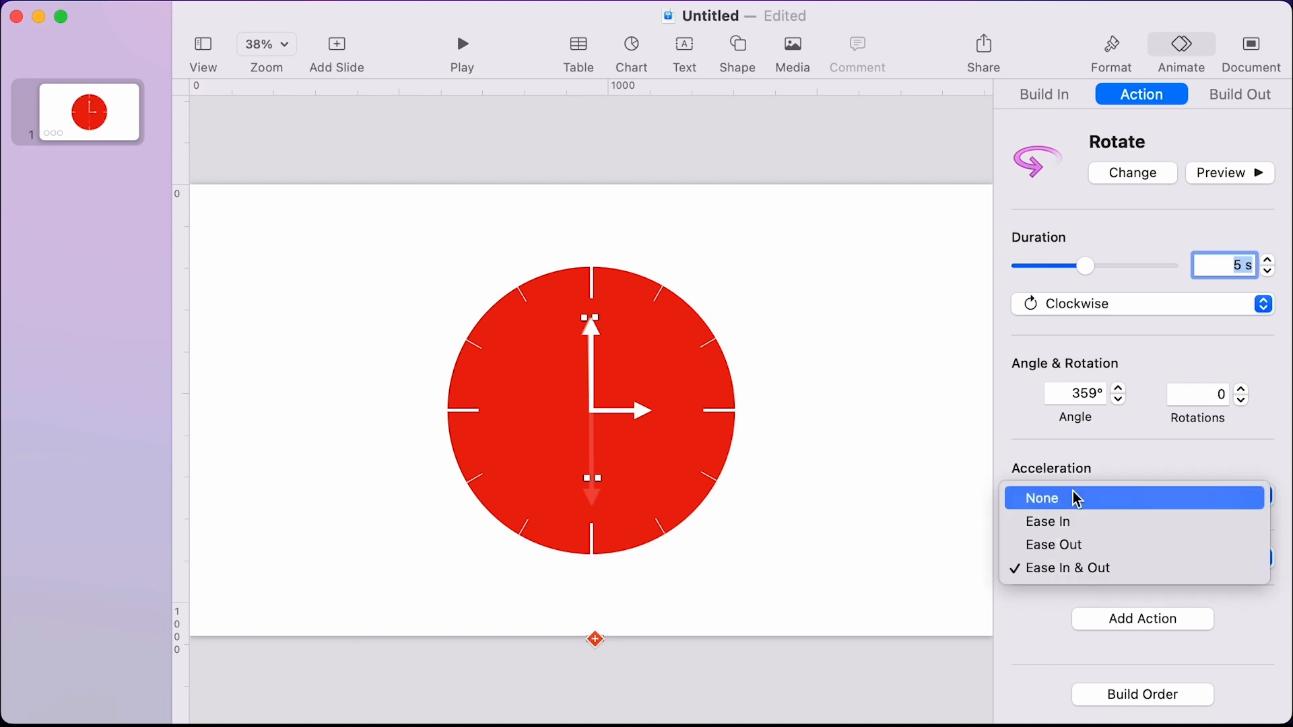
pyautogui.click(1041, 499)
pyautogui.click(1198, 182)
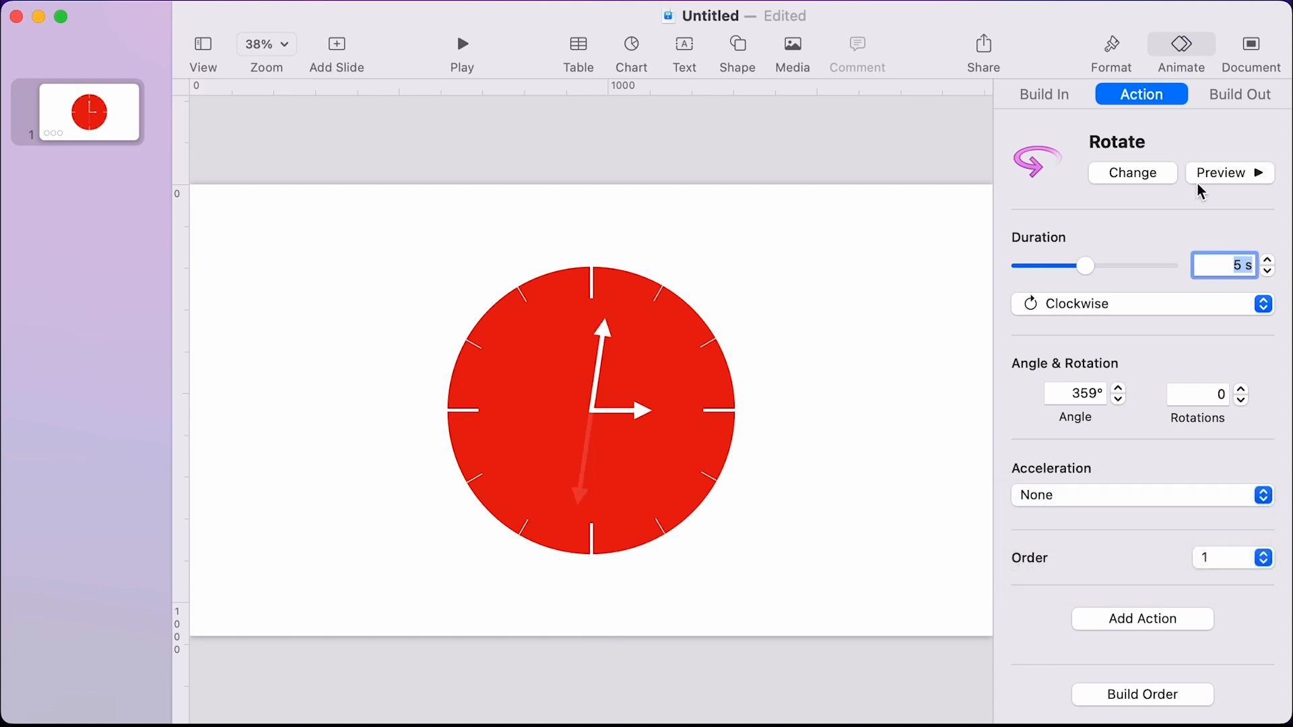
pyautogui.click(745, 213)
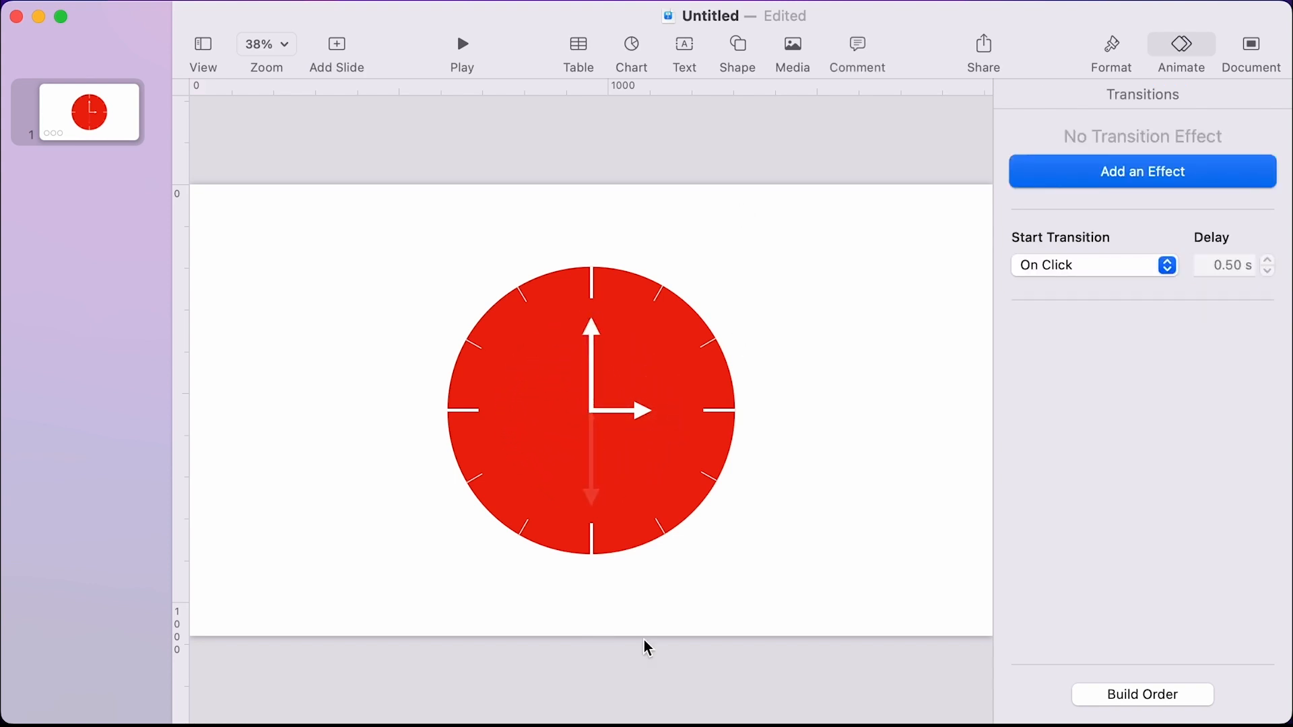
# Duplicate the short horizontal hand and lay the copy exactly over the original.
pyautogui.click(591, 492)
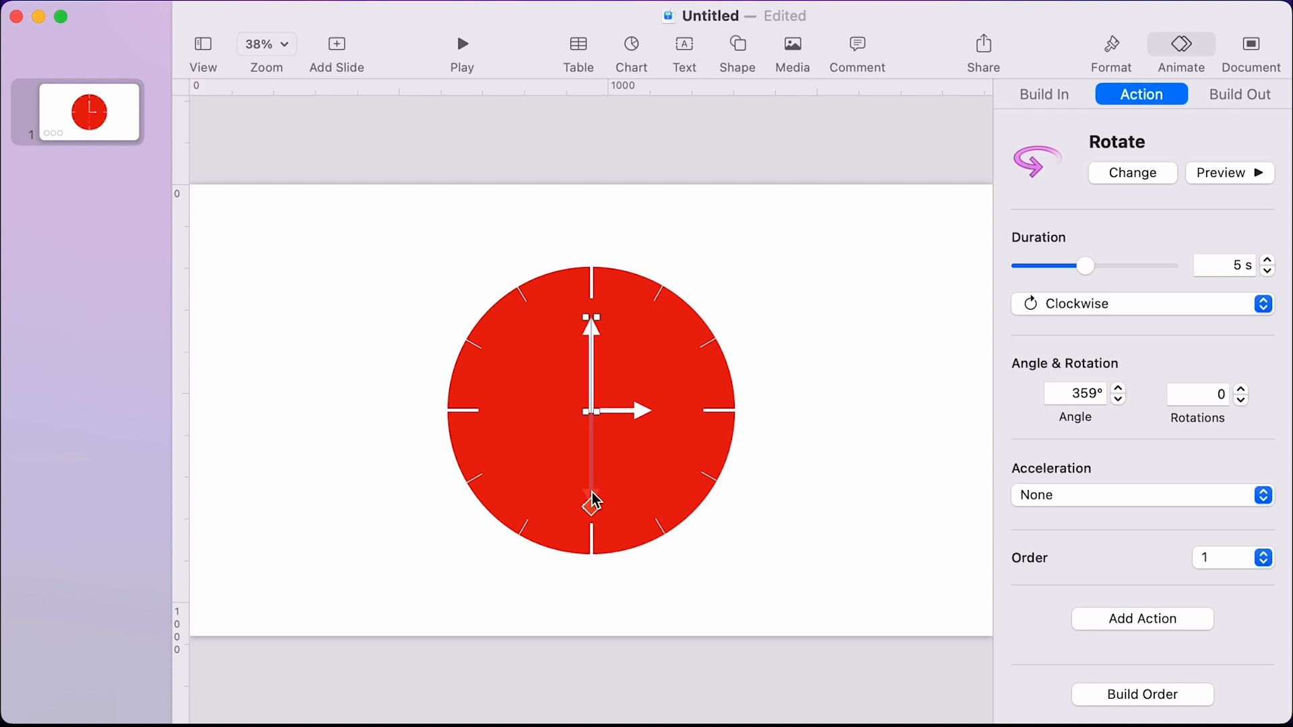
pyautogui.click(637, 411)
pyautogui.rightClick(630, 412)
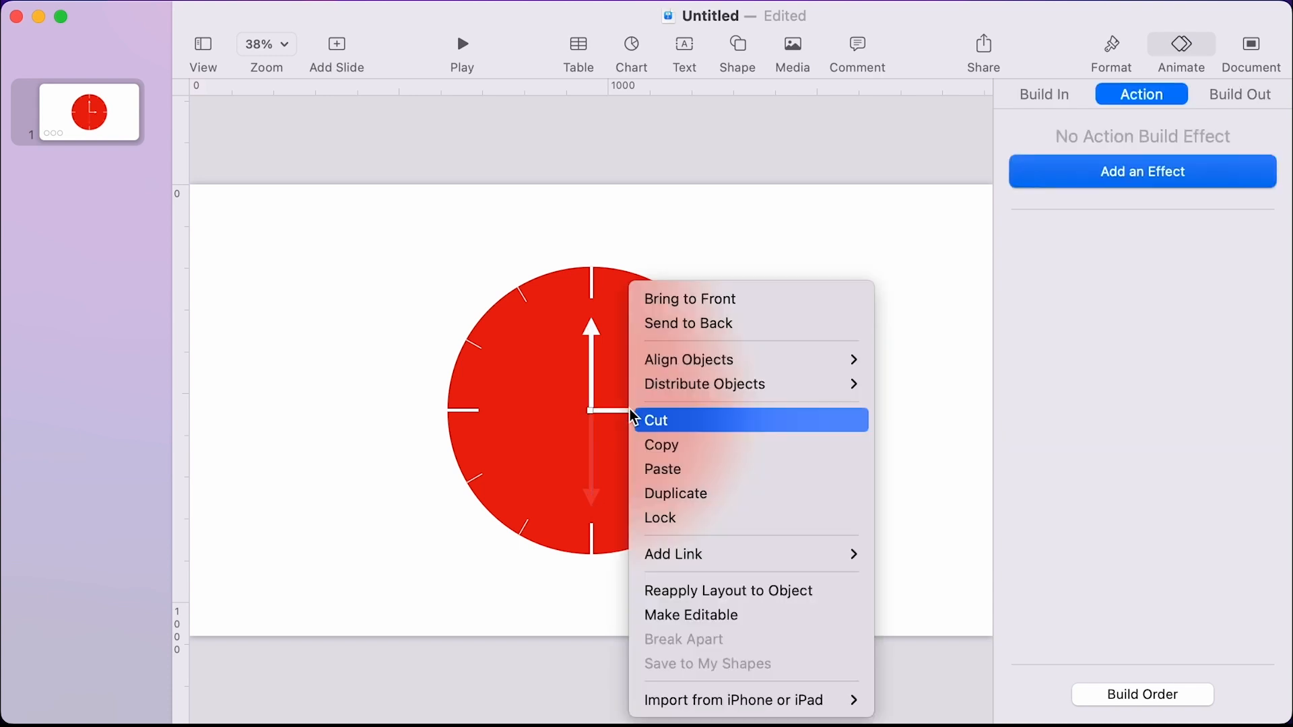
pyautogui.click(675, 493)
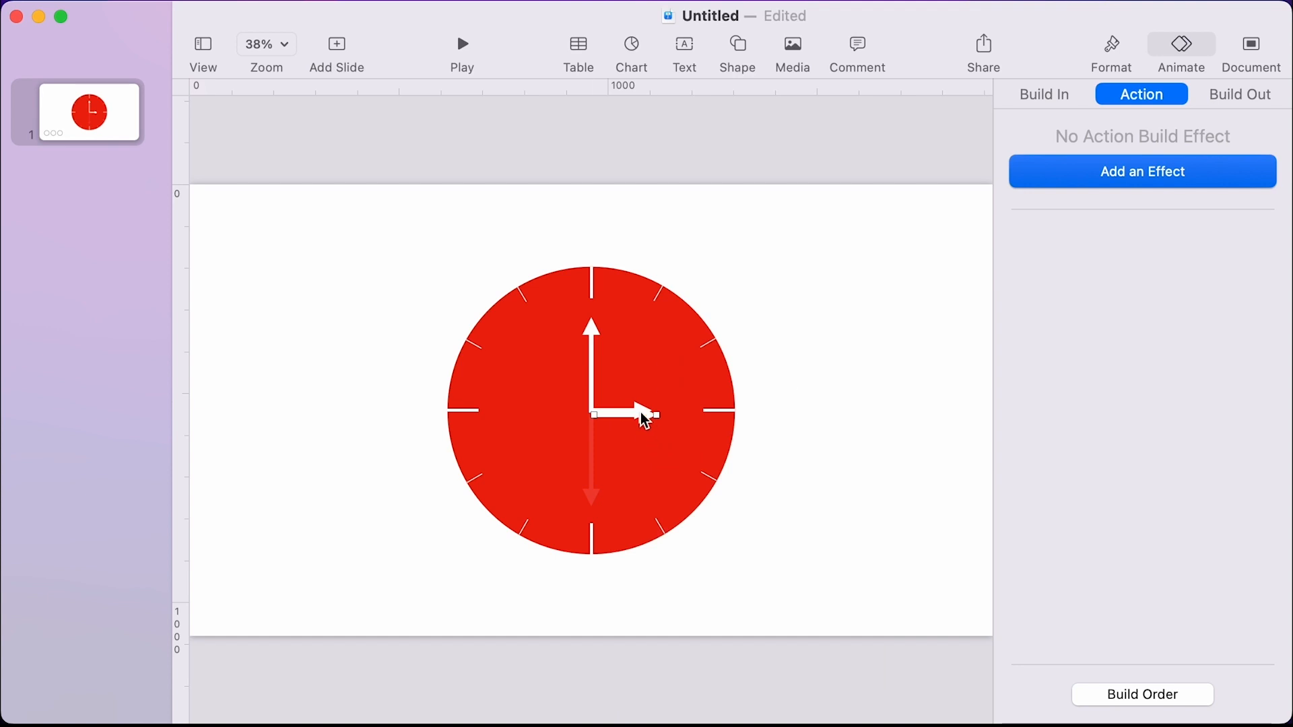
pyautogui.moveTo(643, 414); pyautogui.dragTo(640, 411)
# Flip the short hand's copy horizontally and move it so it points left from the dial's centre.
pyautogui.click(1120, 44)
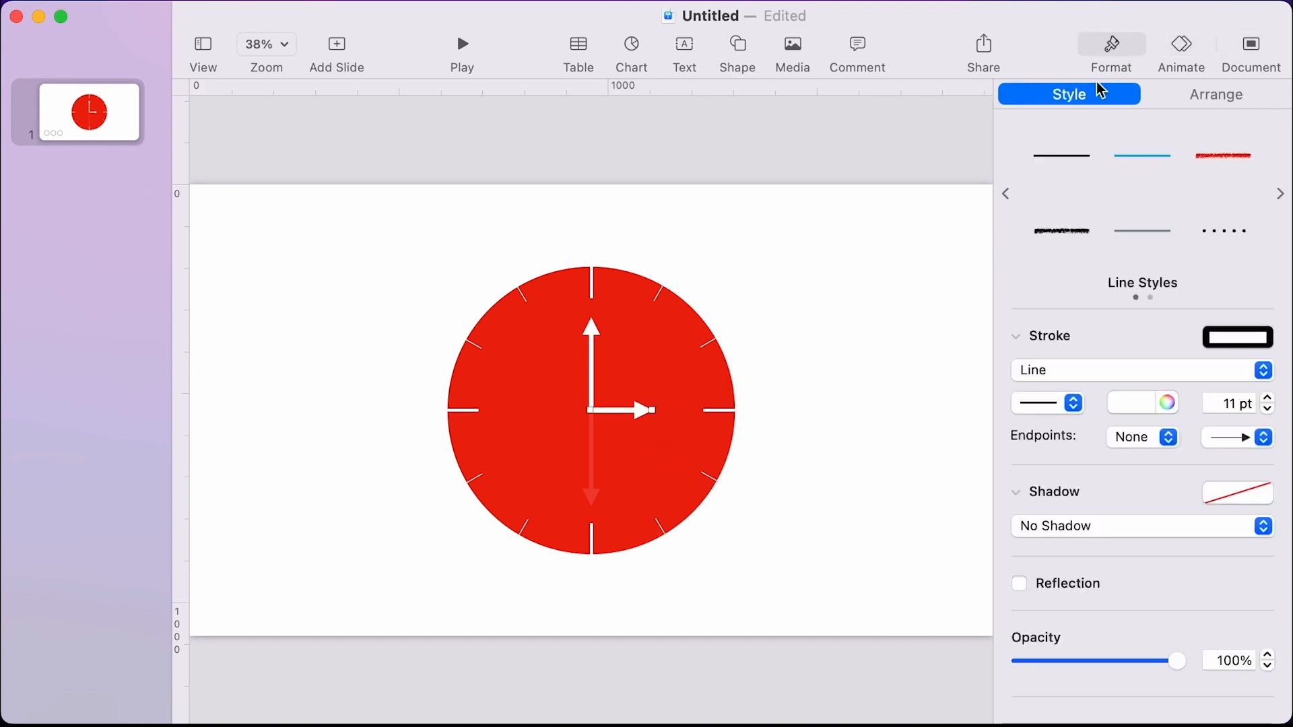
pyautogui.click(1204, 101)
pyautogui.click(1224, 436)
pyautogui.moveTo(628, 419); pyautogui.dragTo(562, 416)
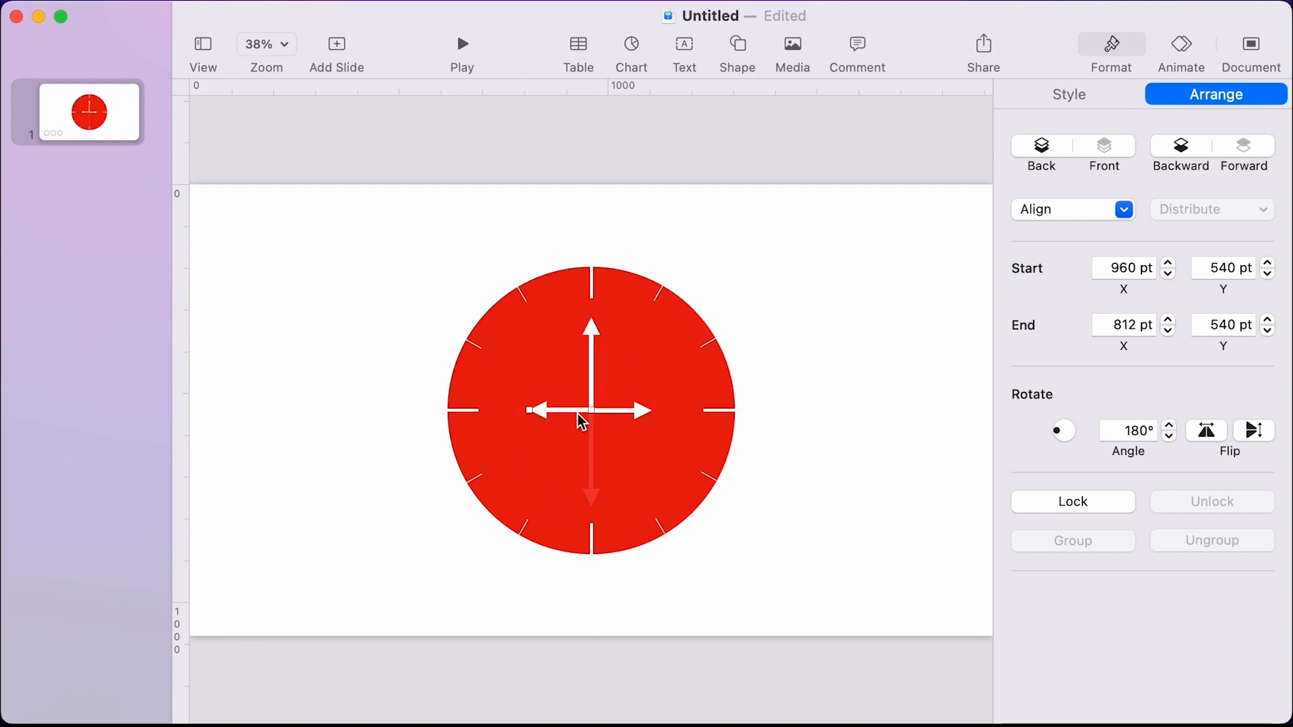
# Nudge the left-pointing copy down 1 pt so it lines up with the short hand, and deselect it.
pyautogui.scroll(5, 596, 428)
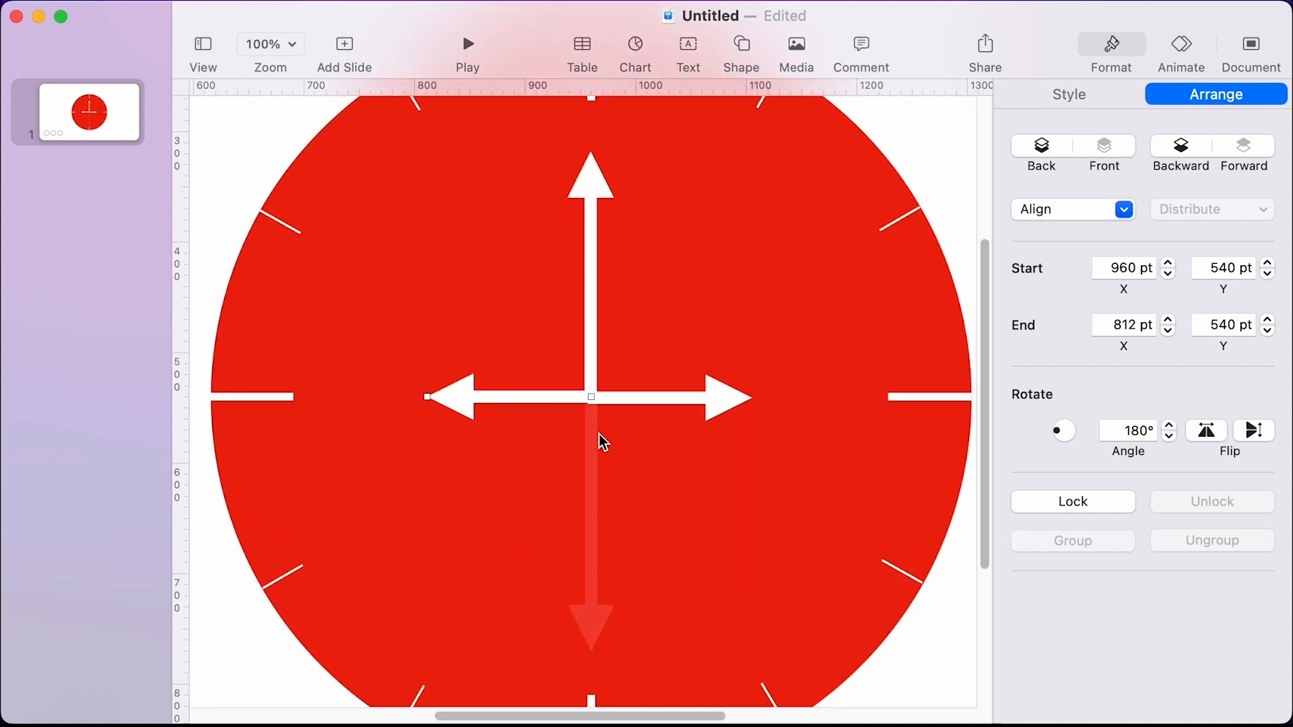
pyautogui.press('Down')
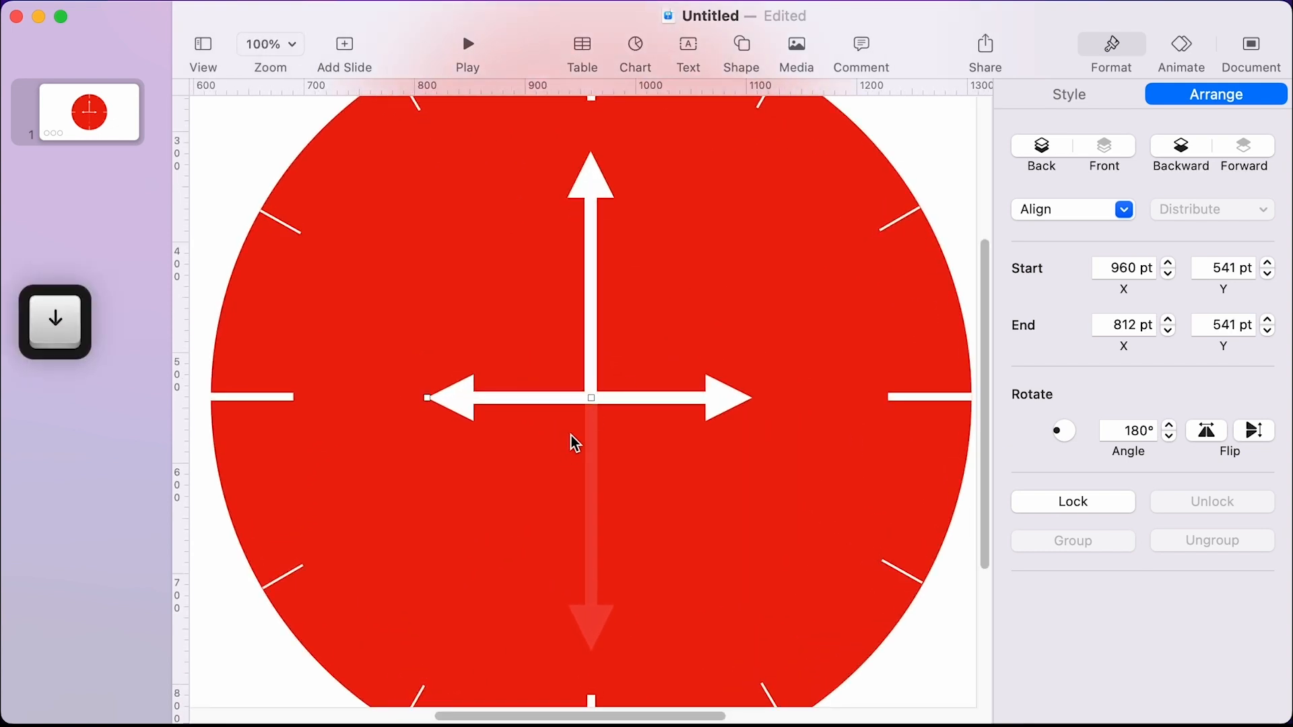
pyautogui.scroll(-5, 584, 426)
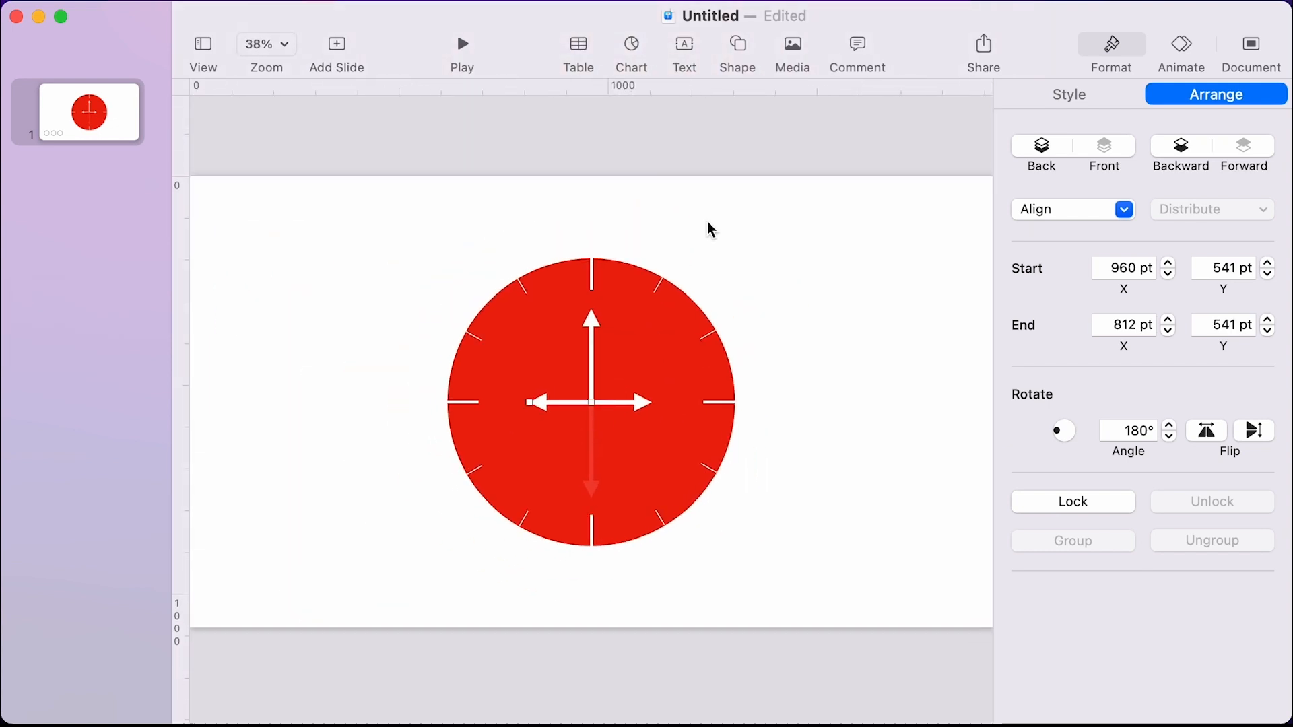
pyautogui.click(711, 222)
# Lower the opacity of the left-pointing copy of the short hand to 6%.
pyautogui.click(582, 404)
pyautogui.click(1073, 95)
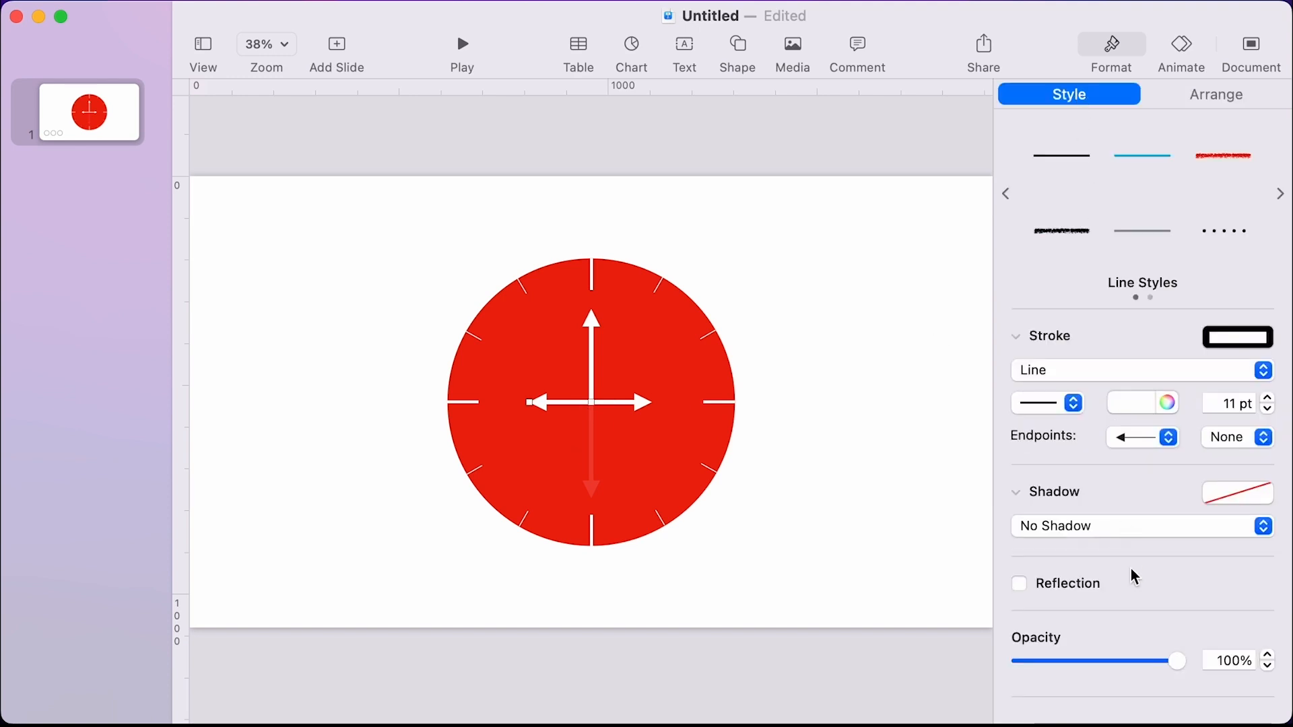
pyautogui.moveTo(1169, 662); pyautogui.dragTo(1116, 669)
pyautogui.moveTo(1047, 672); pyautogui.dragTo(1032, 670)
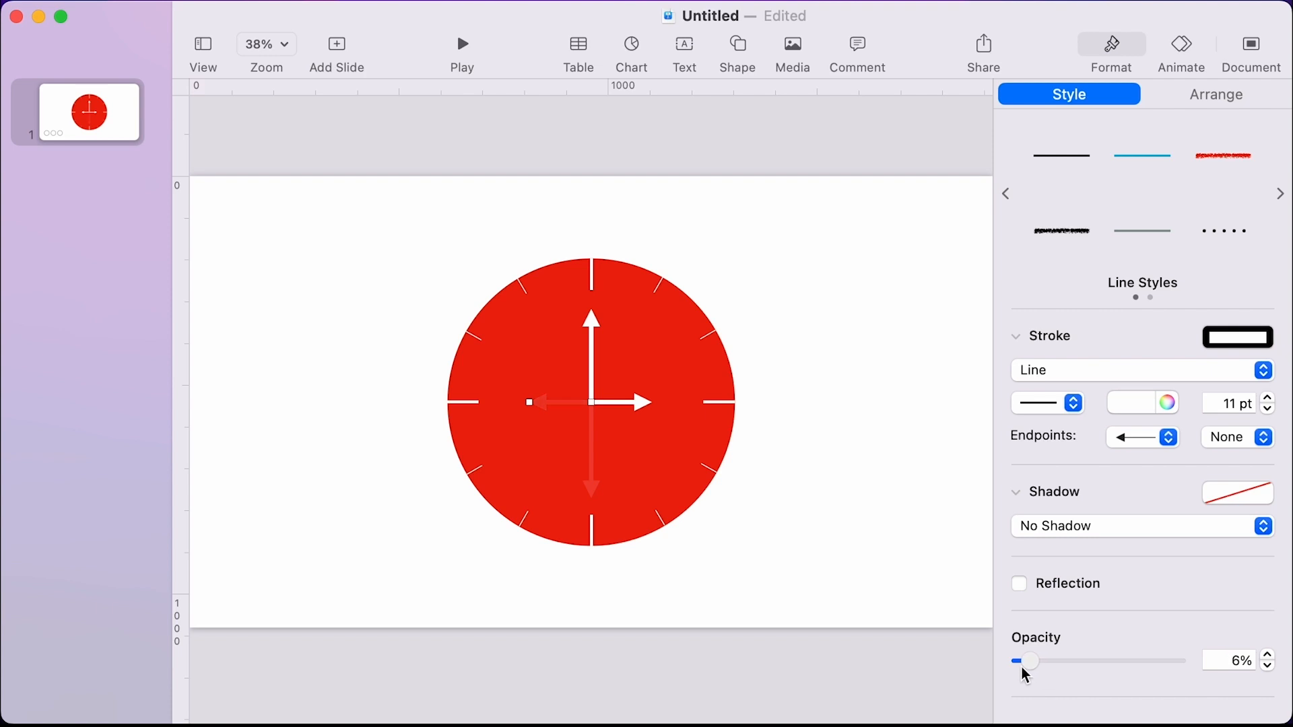
# Group the faded left-pointing copy with the short horizontal hand.
pyautogui.keyDown('shift'); pyautogui.click(637, 403); pyautogui.keyUp('shift')
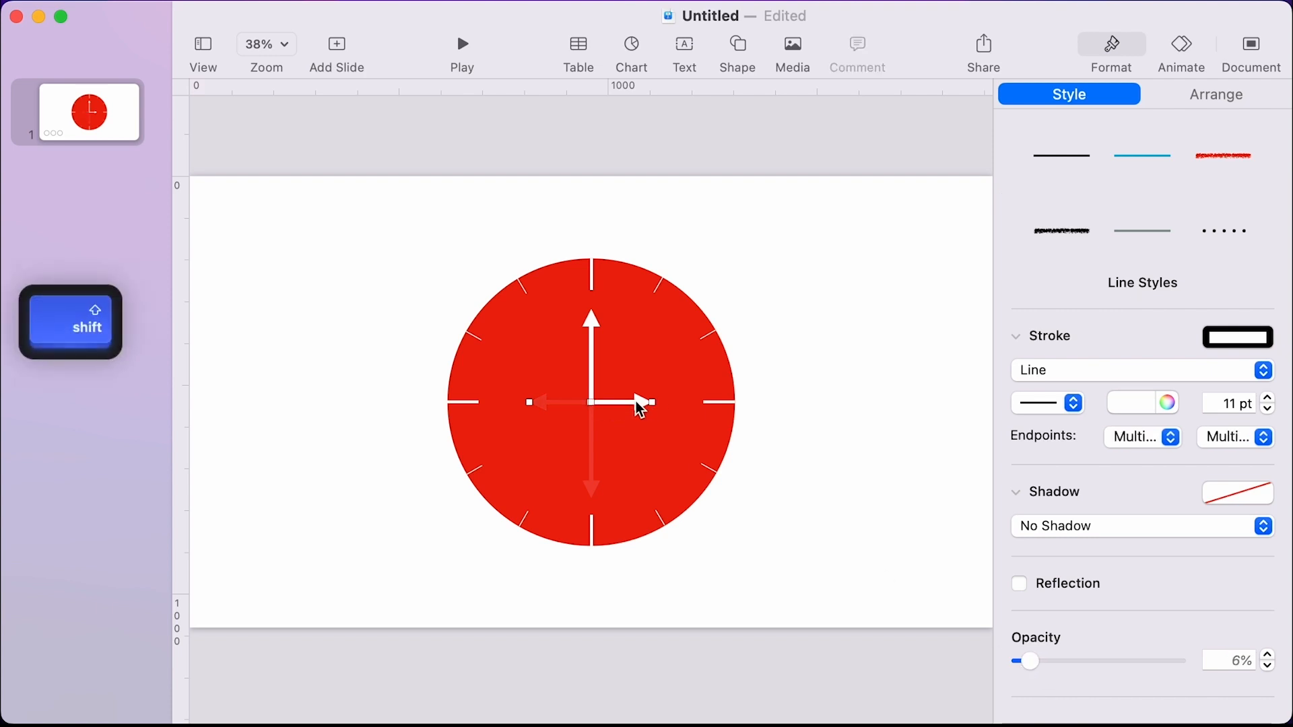
pyautogui.rightClick(640, 401)
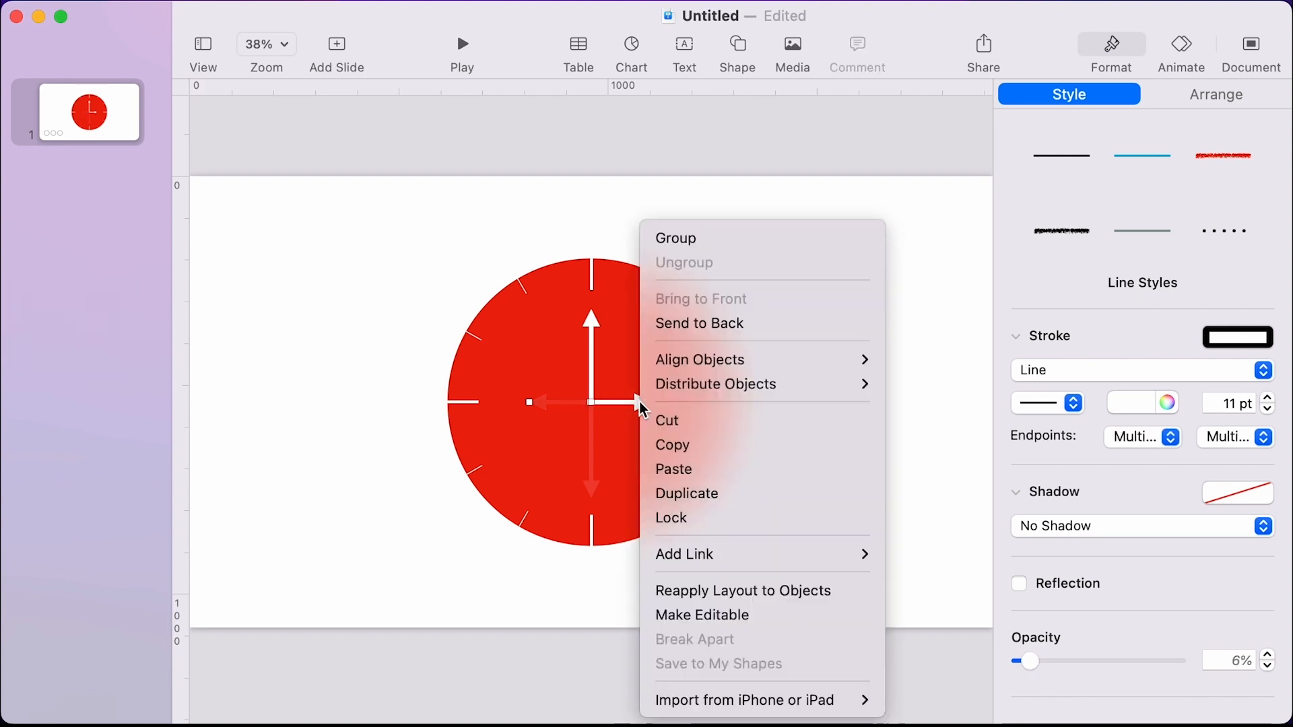
pyautogui.click(679, 243)
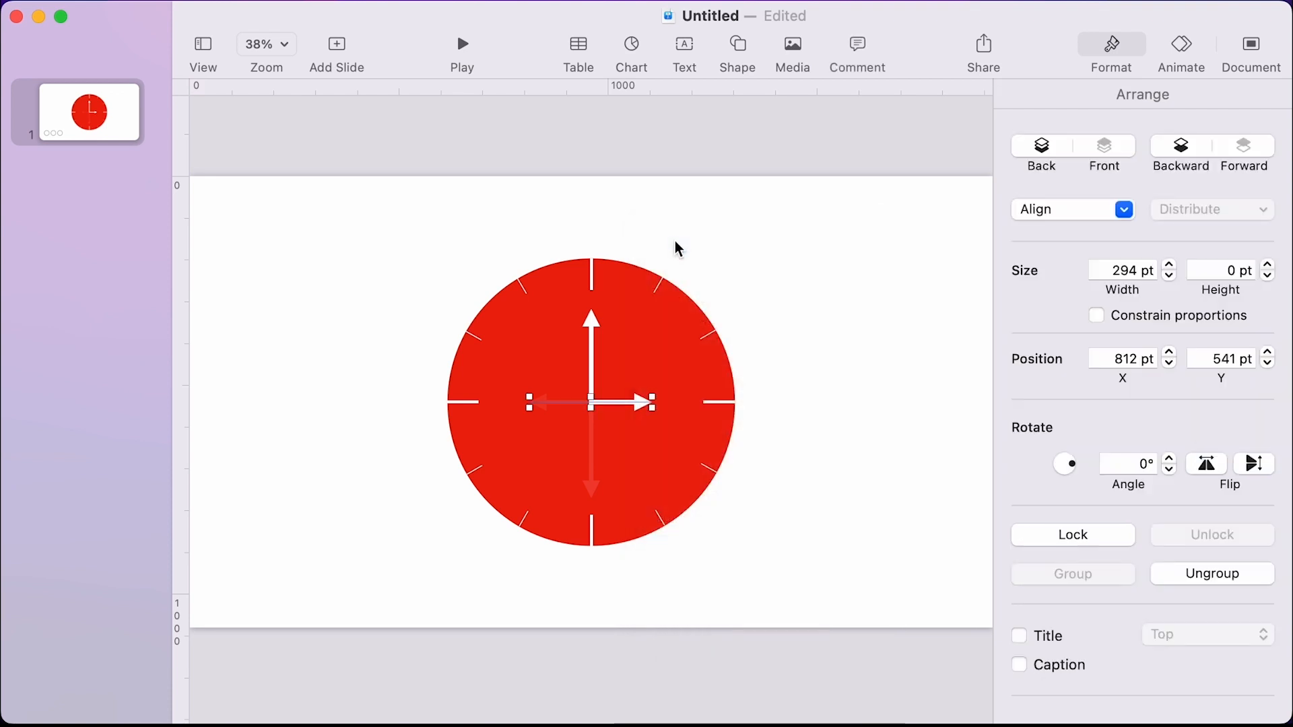
# Add a Rotate action to the grouped short hand, turning clockwise by 30°.
pyautogui.click(1186, 54)
pyautogui.click(1133, 171)
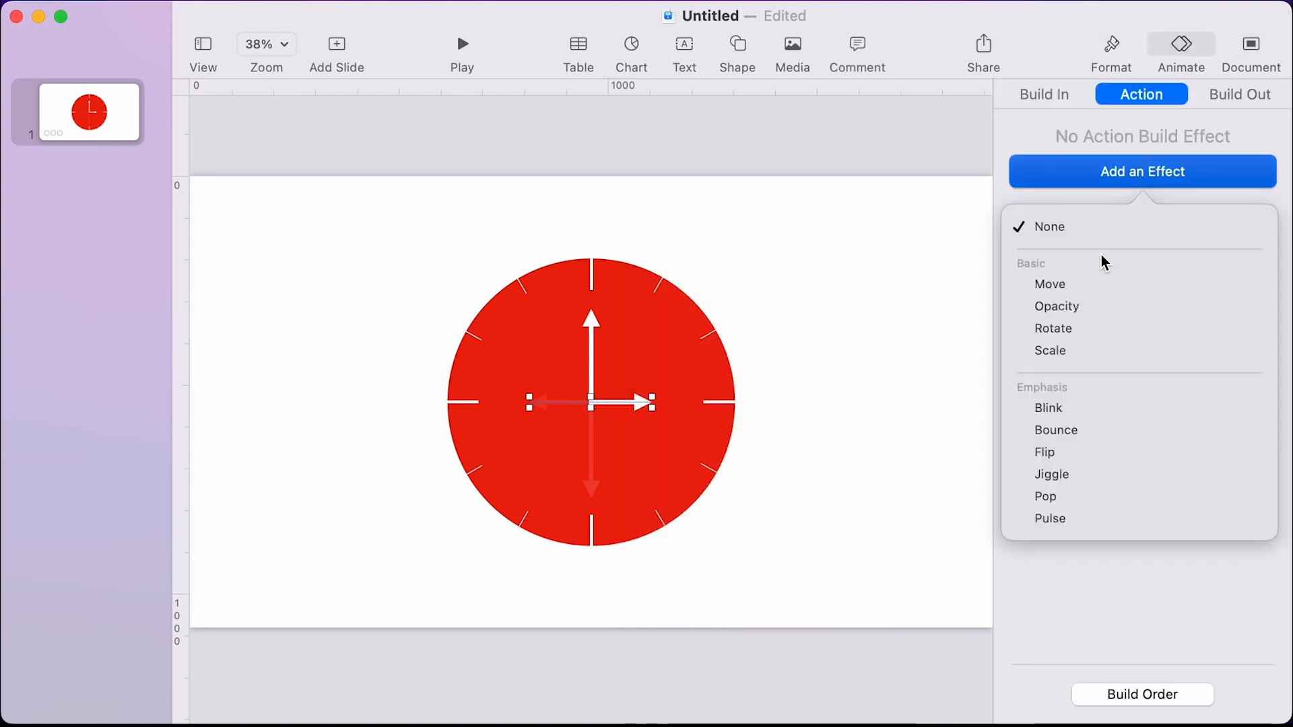
pyautogui.click(1101, 329)
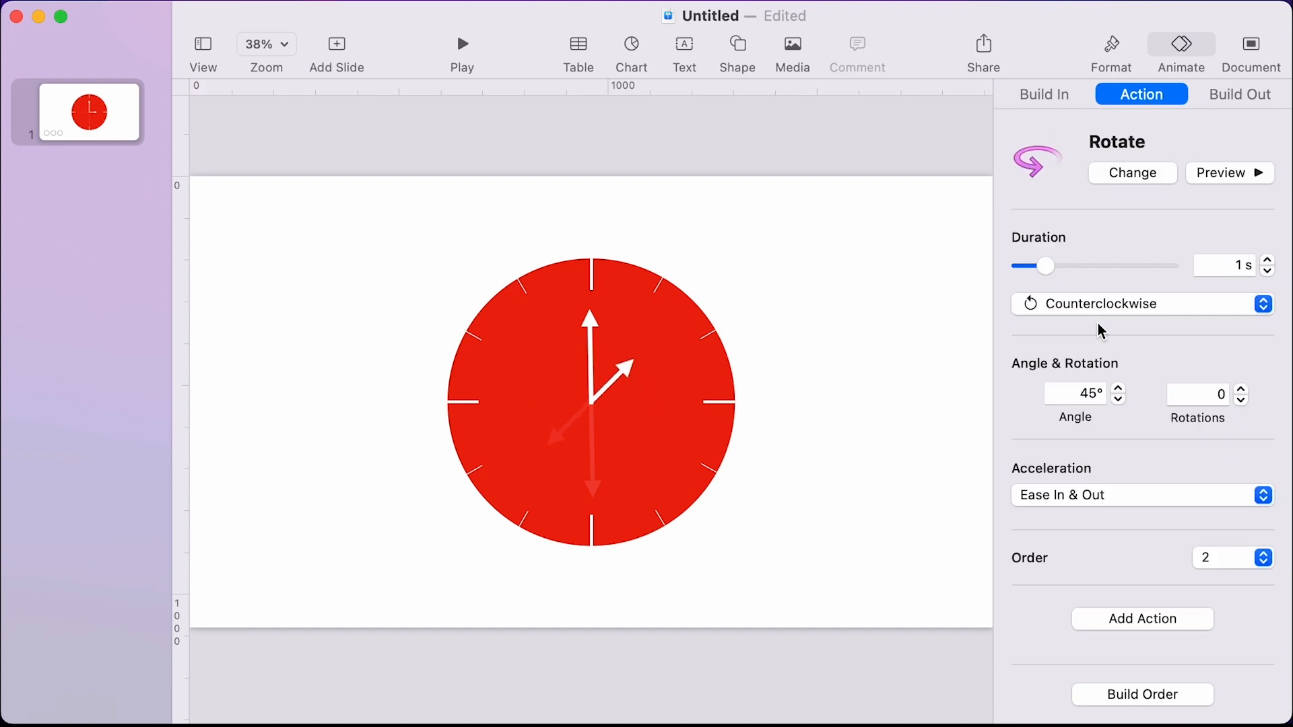
pyautogui.click(1102, 307)
pyautogui.click(1126, 312)
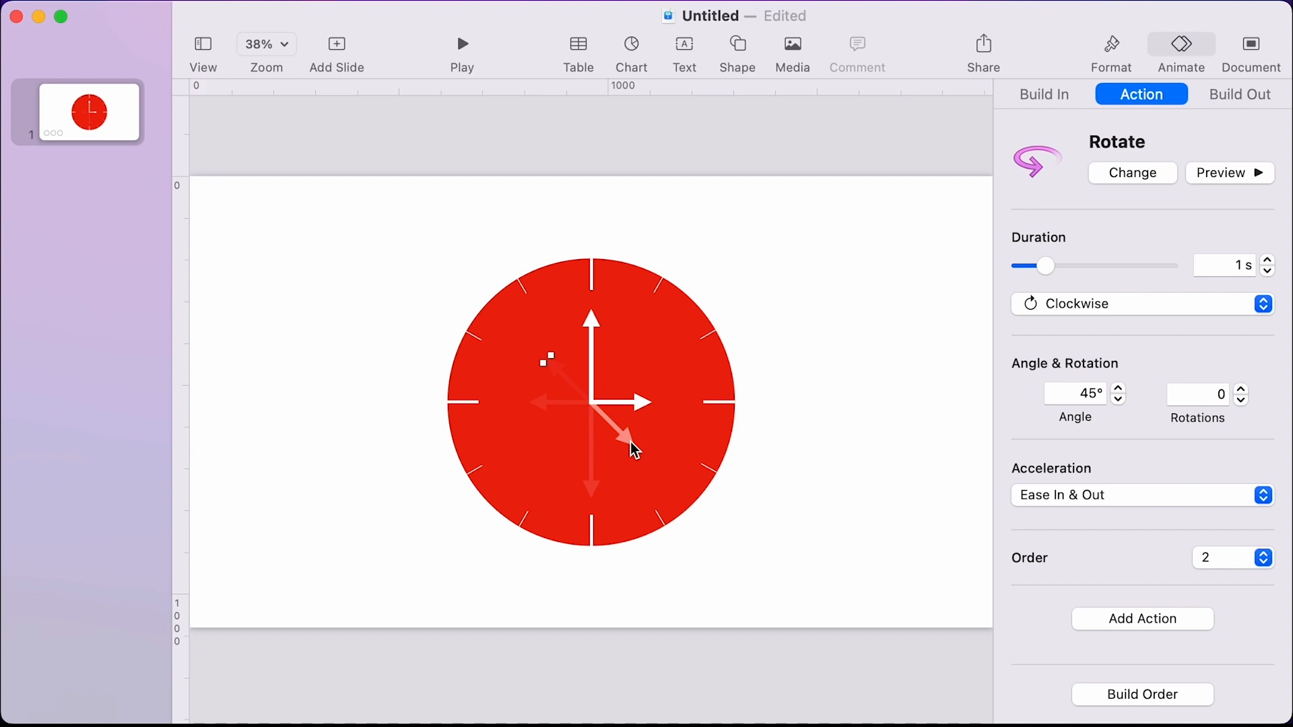
pyautogui.click(1069, 400)
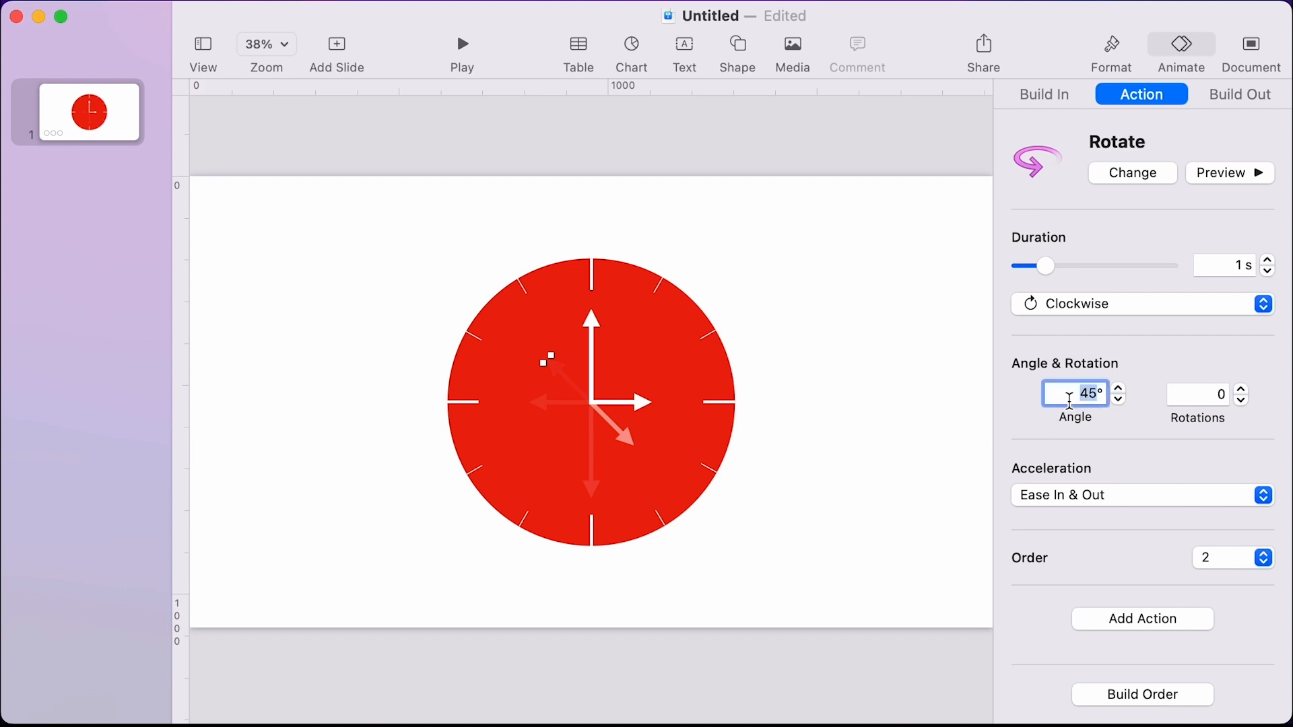
pyautogui.press('Return')
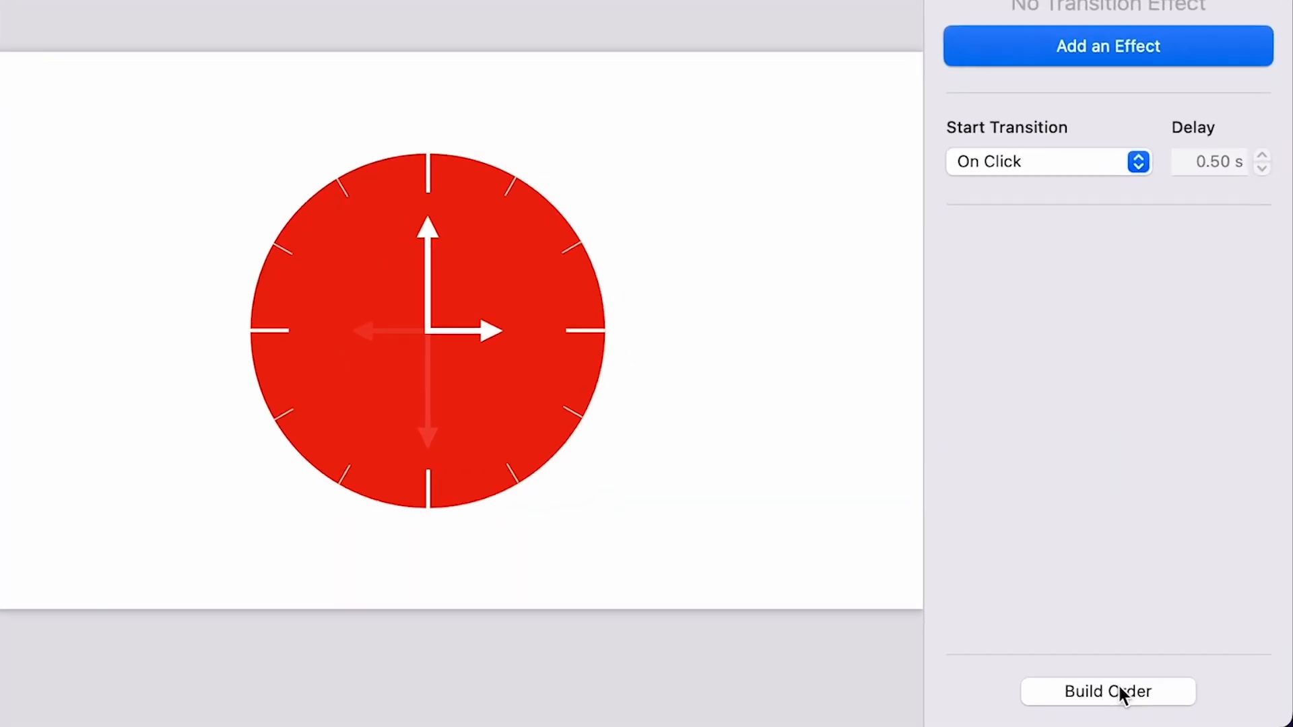
# Set the short hand's rotation to start With Build 1 in the build order and preview both rotations together.
pyautogui.click(1151, 693)
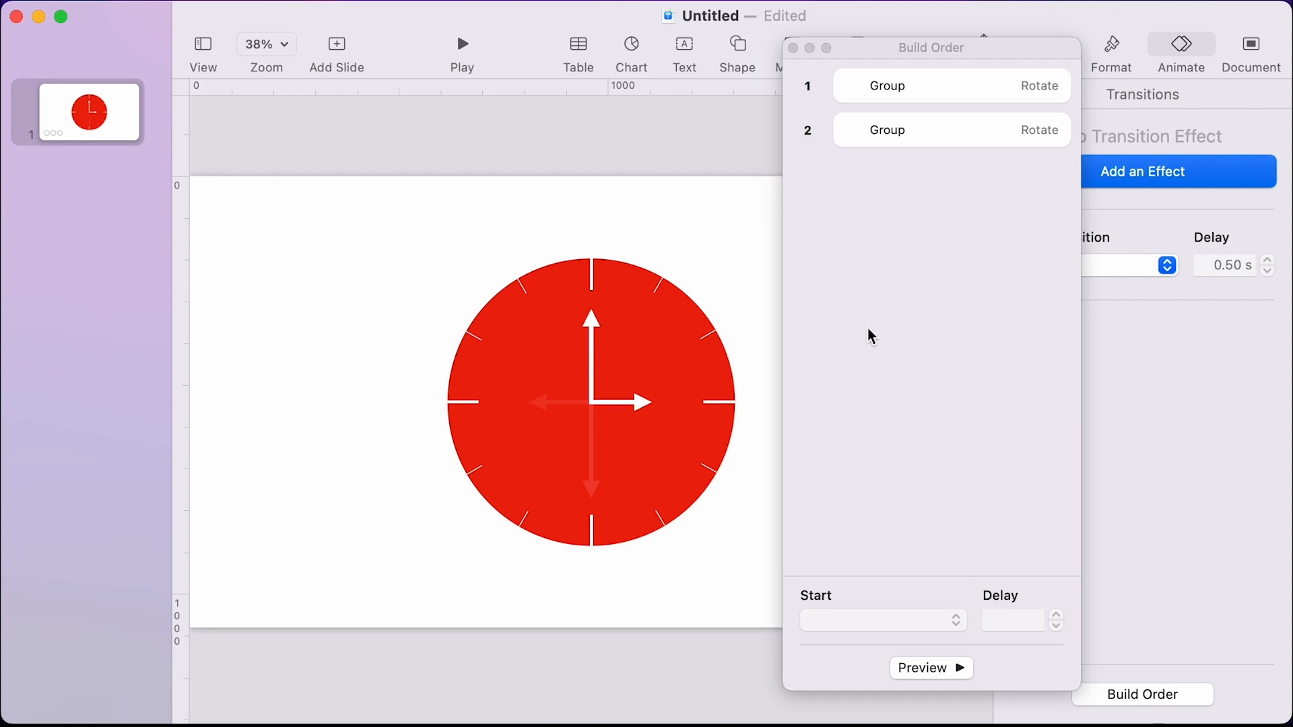
pyautogui.click(938, 670)
pyautogui.click(902, 119)
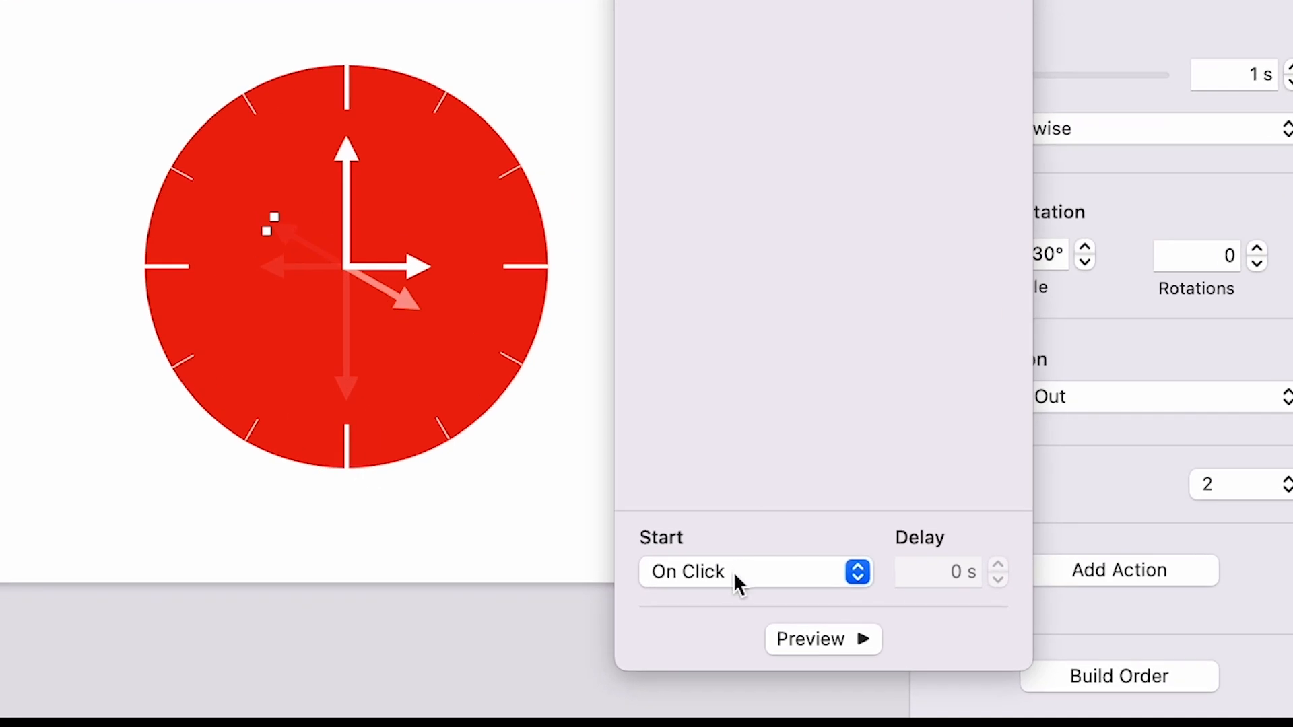
pyautogui.click(869, 622)
pyautogui.click(782, 609)
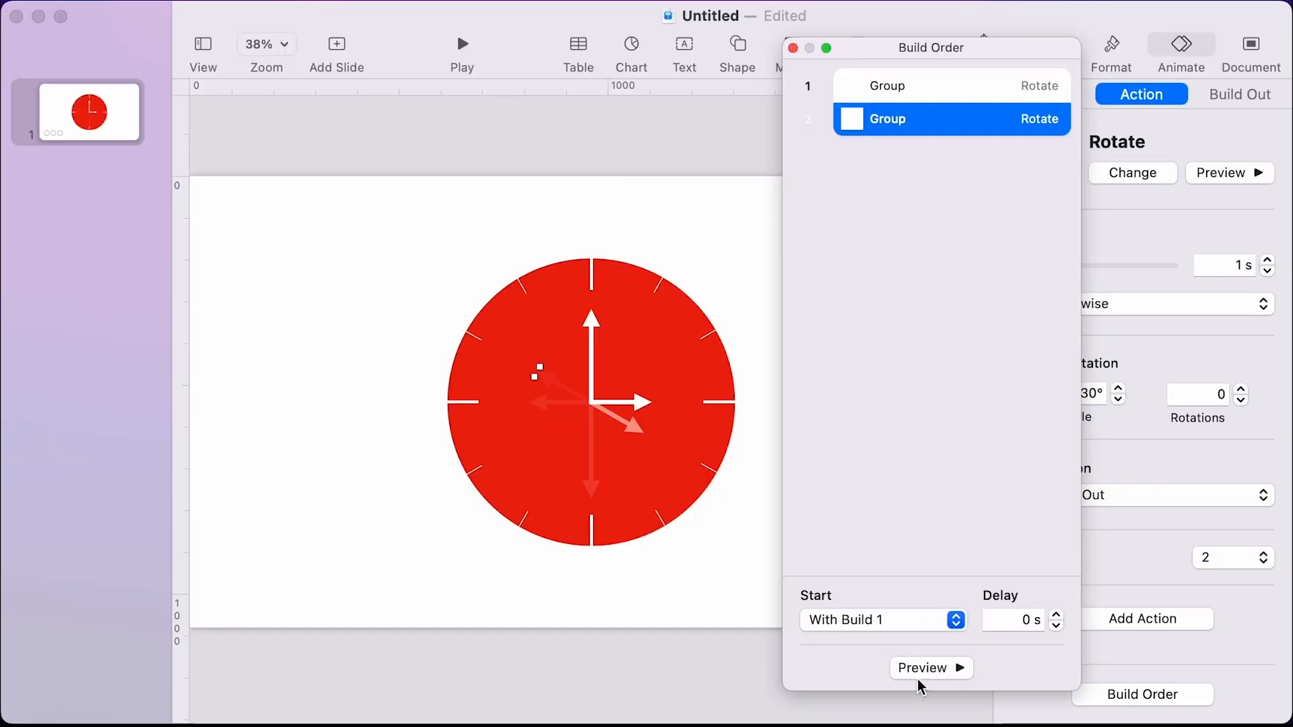
pyautogui.click(920, 668)
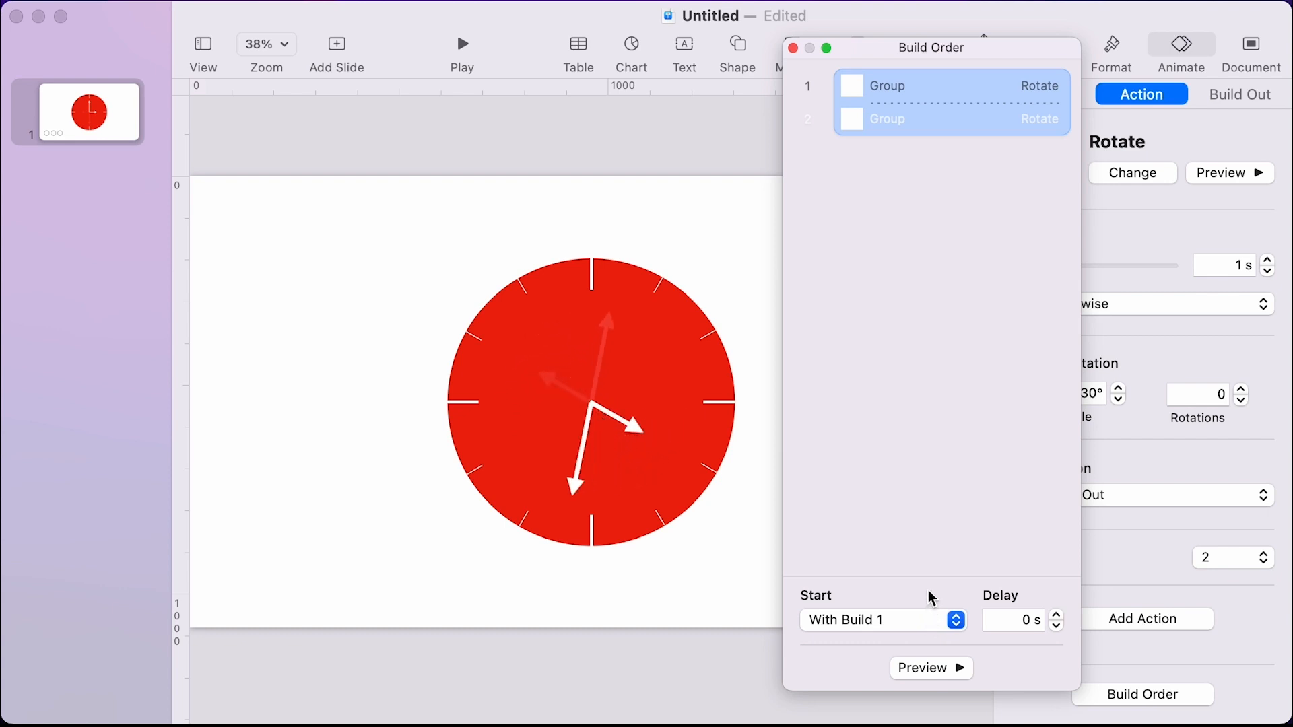
# Check the long hand's rotation duration and set the short hand's rotation duration to 5 s to match it.
pyautogui.click(962, 256)
pyautogui.click(647, 402)
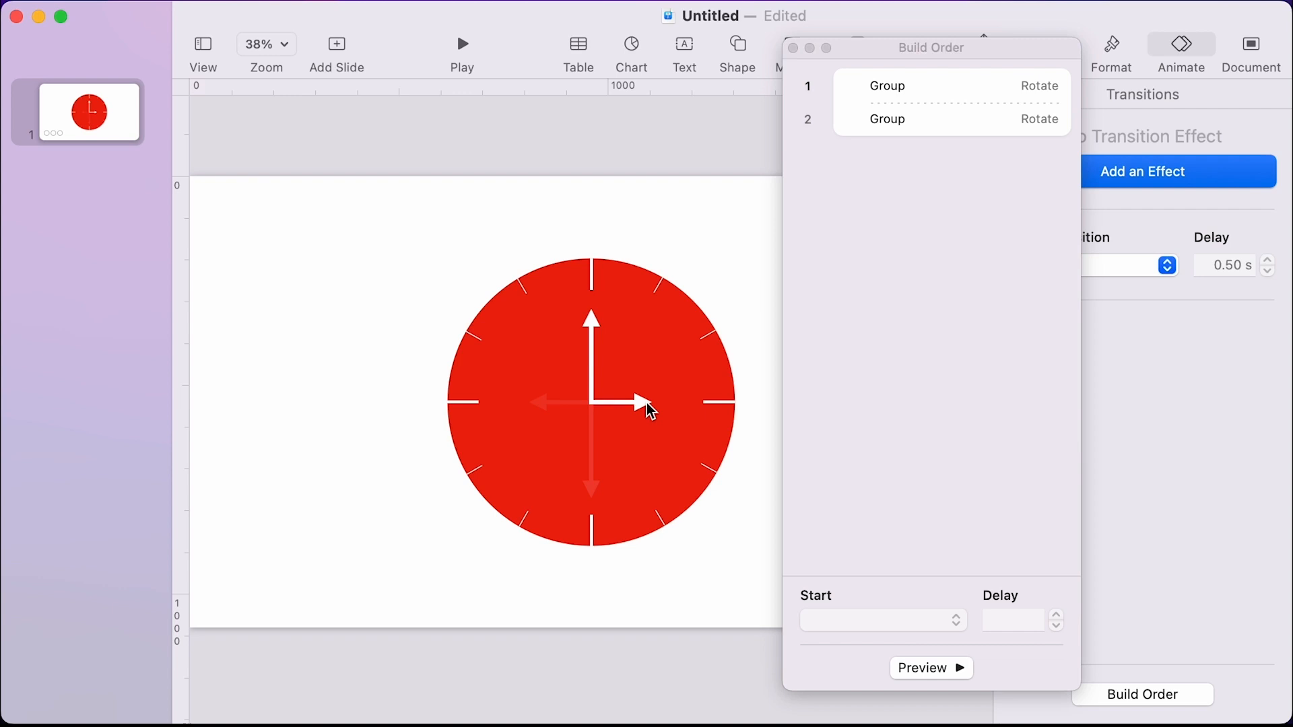
pyautogui.click(636, 403)
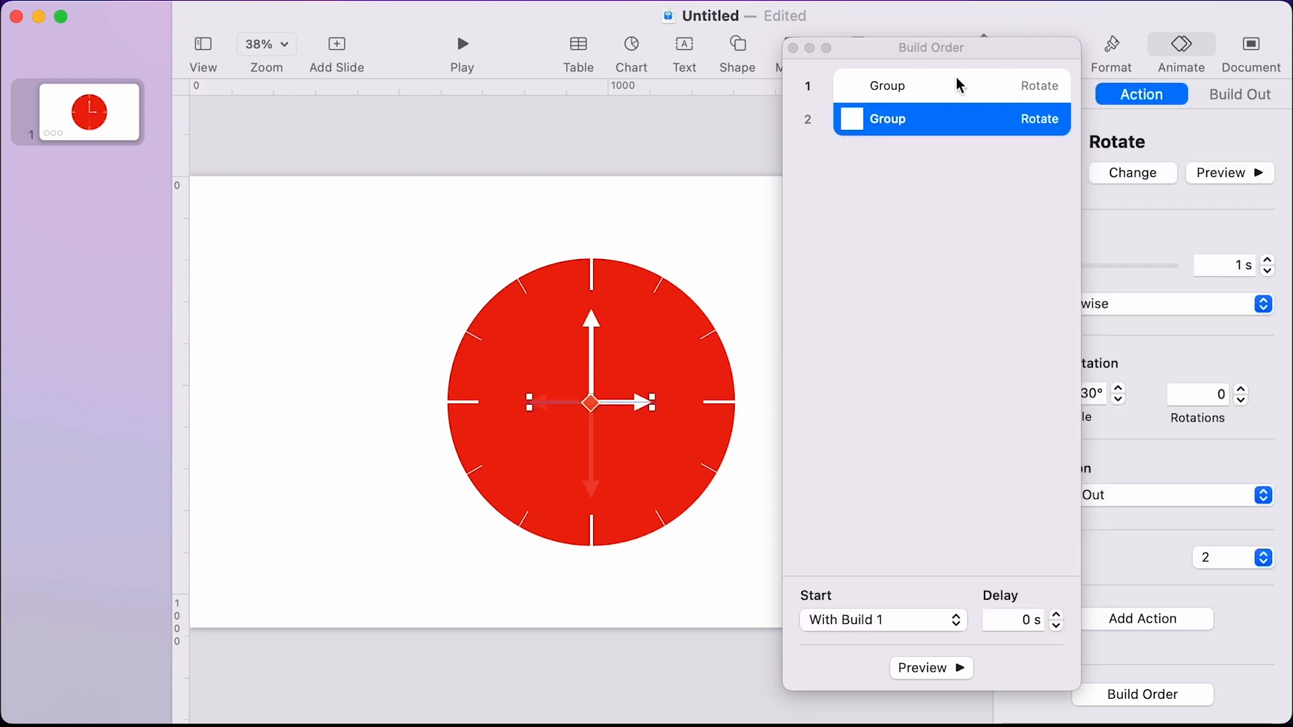
pyautogui.moveTo(964, 51); pyautogui.dragTo(849, 108)
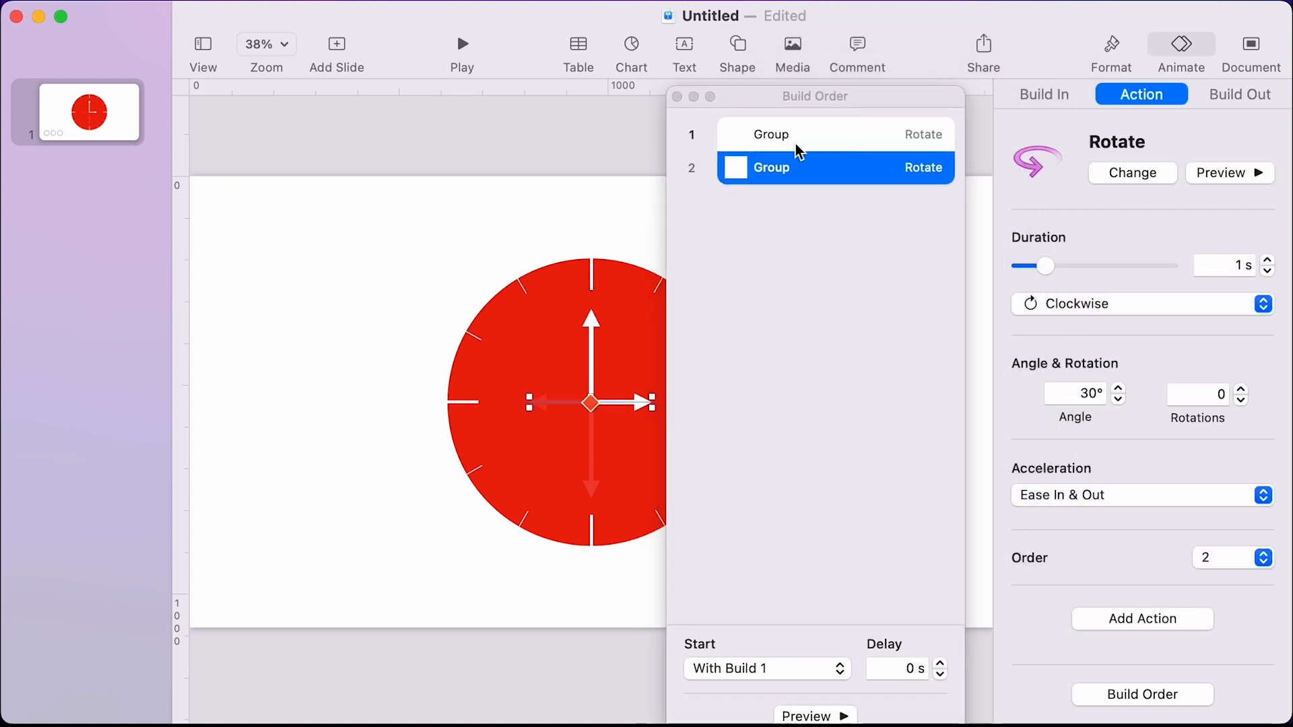
pyautogui.click(794, 144)
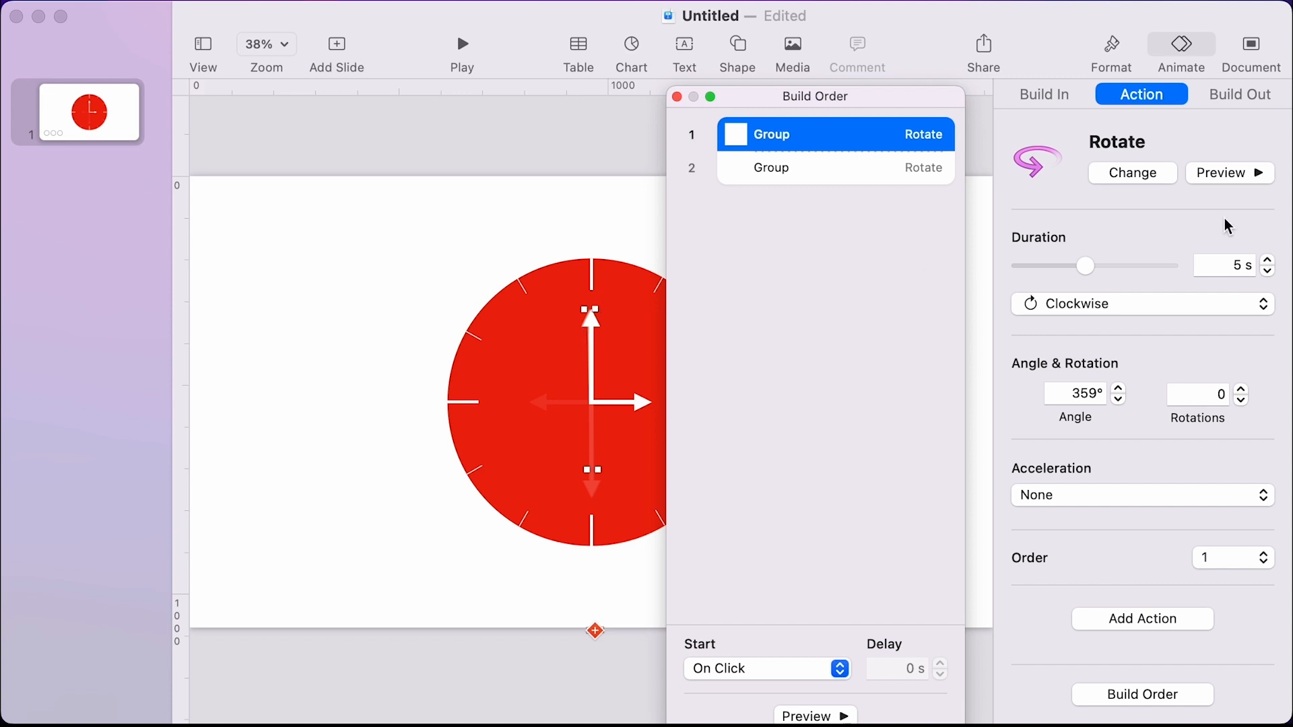
pyautogui.click(1221, 267)
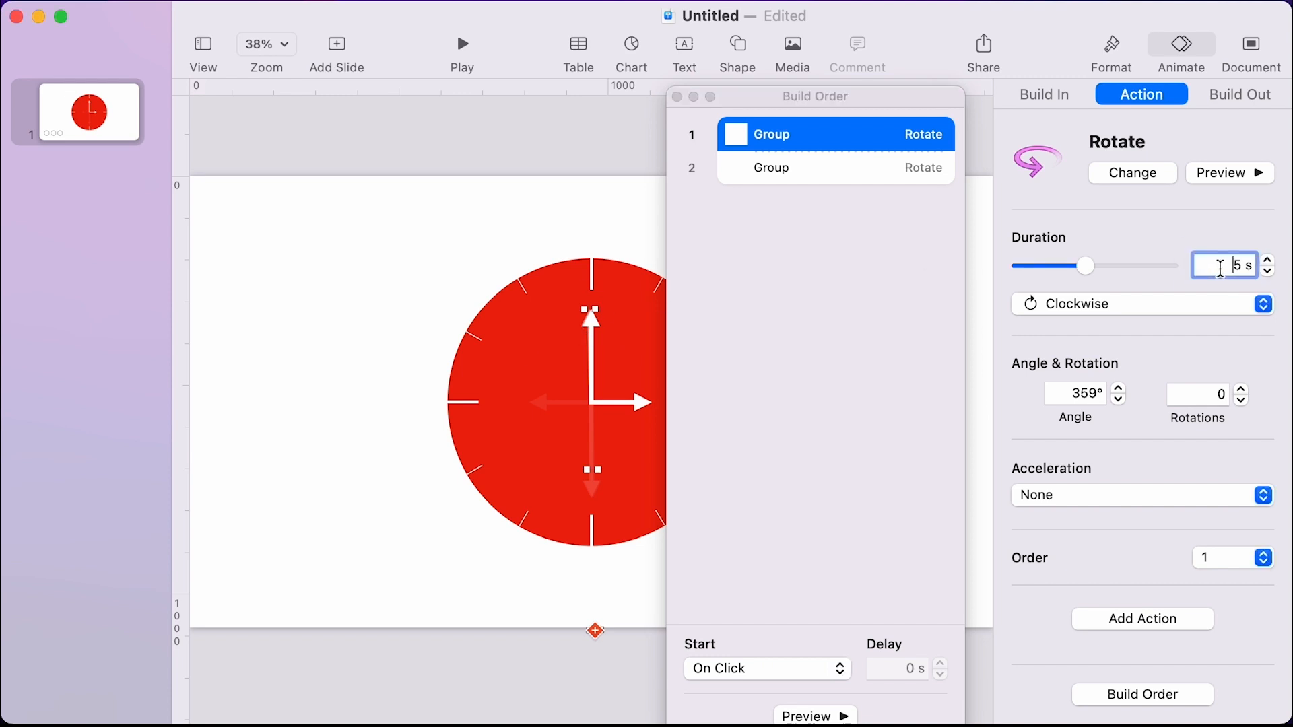
pyautogui.click(794, 175)
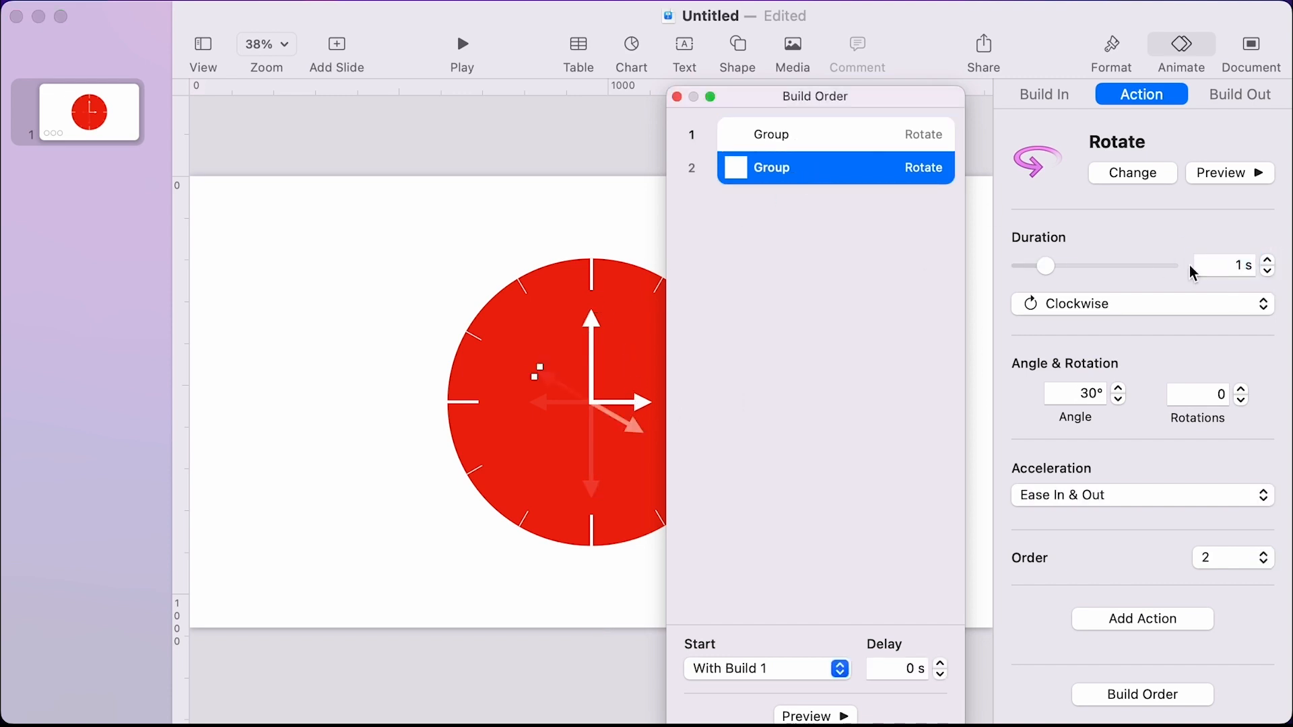
pyautogui.click(1243, 267)
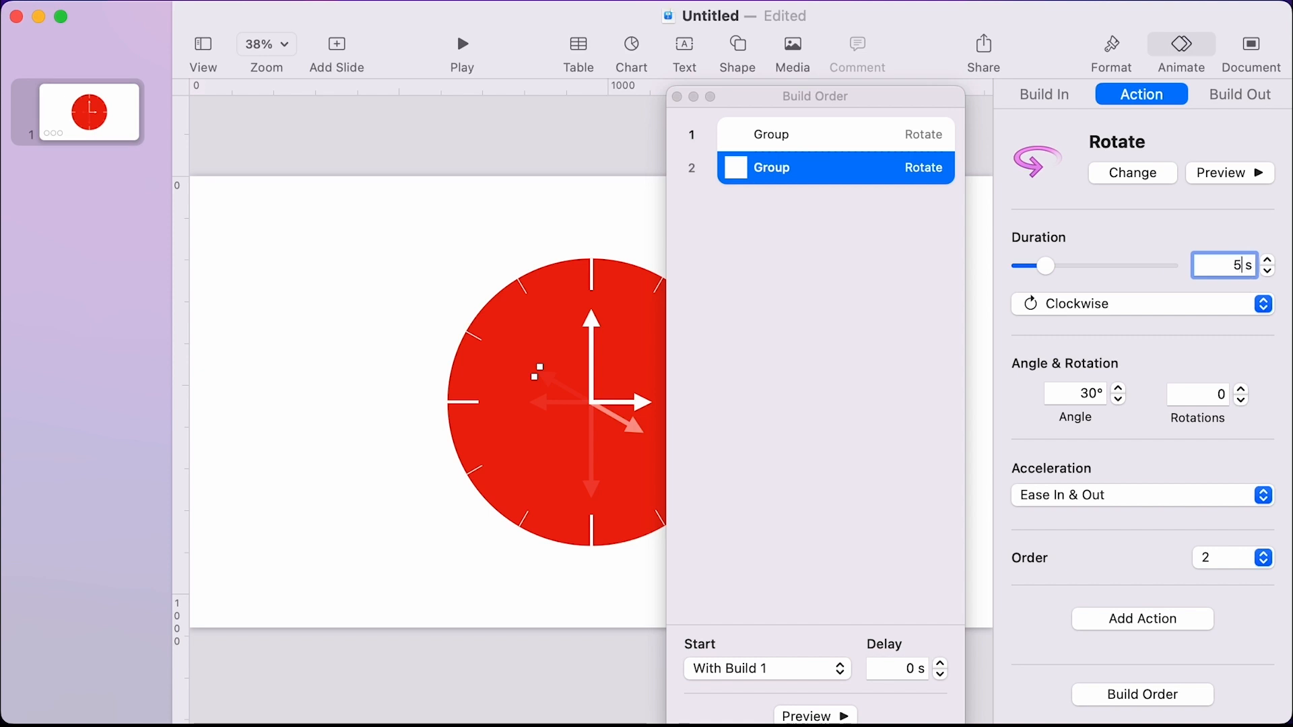
pyautogui.write('5')
pyautogui.press('Return')
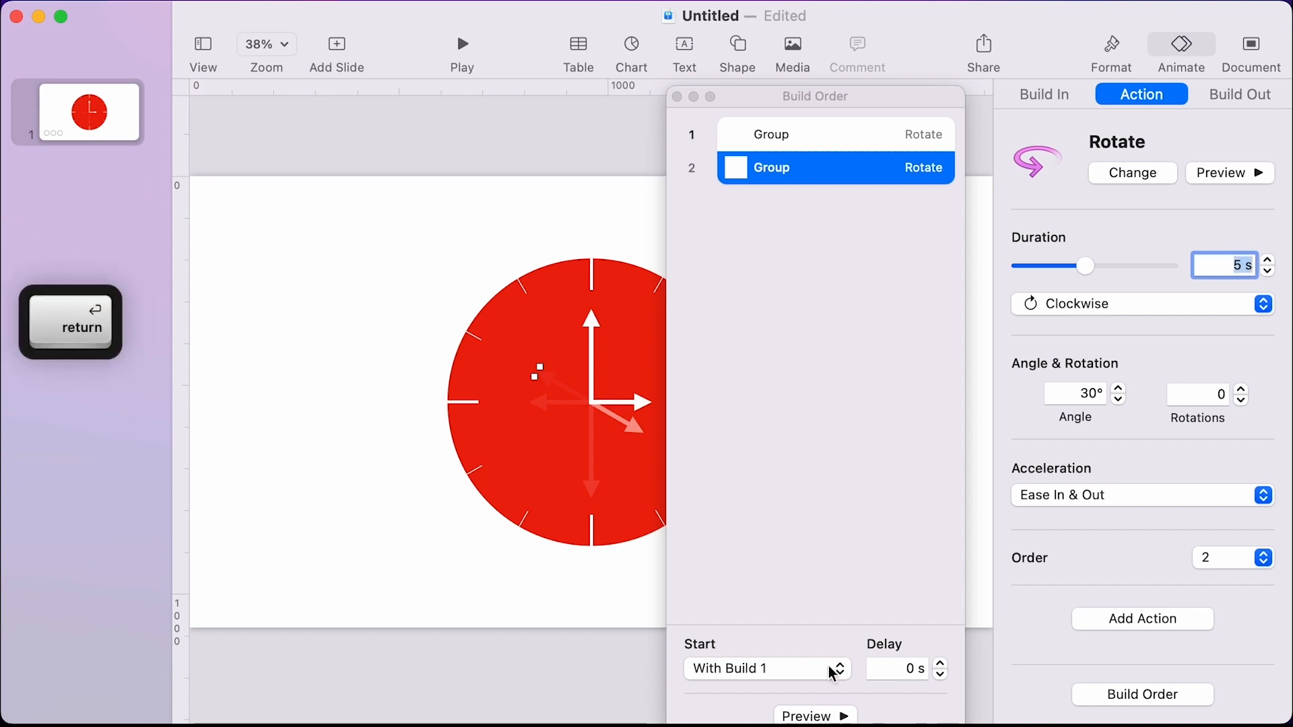
# Preview both hand rotations from the build order and close the build order window.
pyautogui.moveTo(751, 101); pyautogui.dragTo(824, 35)
pyautogui.click(883, 657)
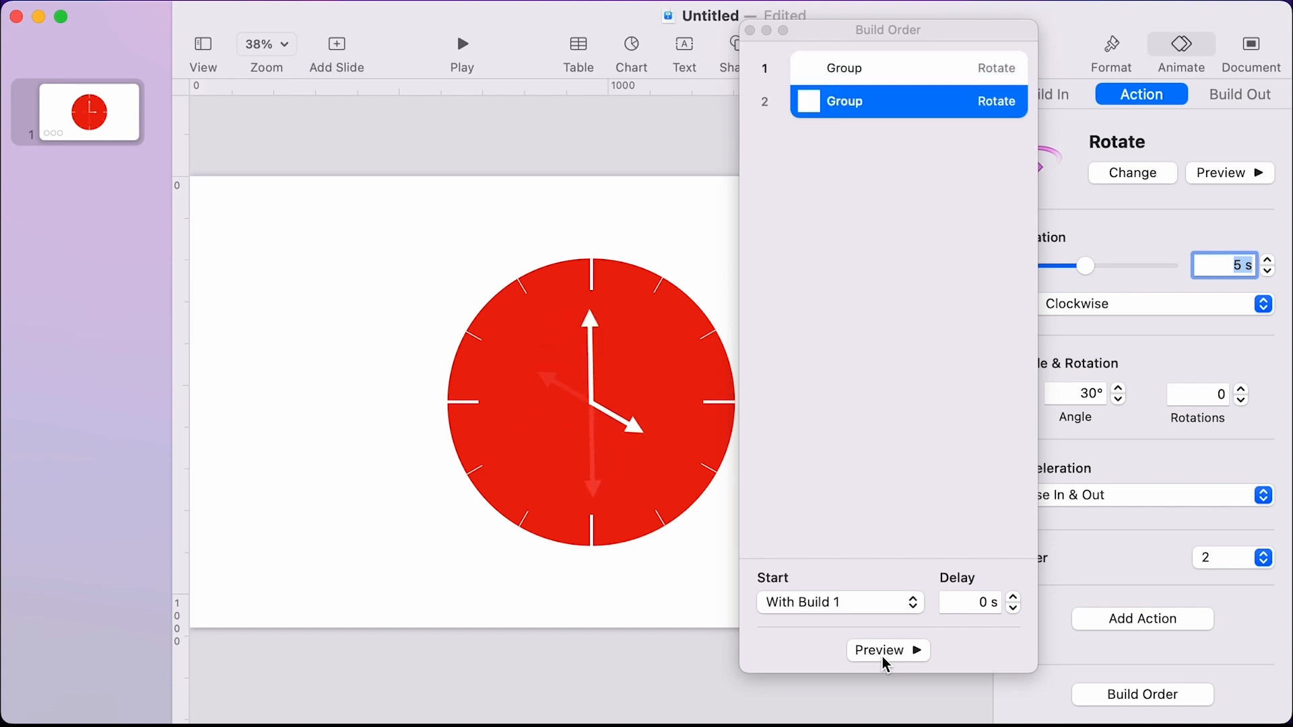
pyautogui.click(750, 30)
pyautogui.click(728, 216)
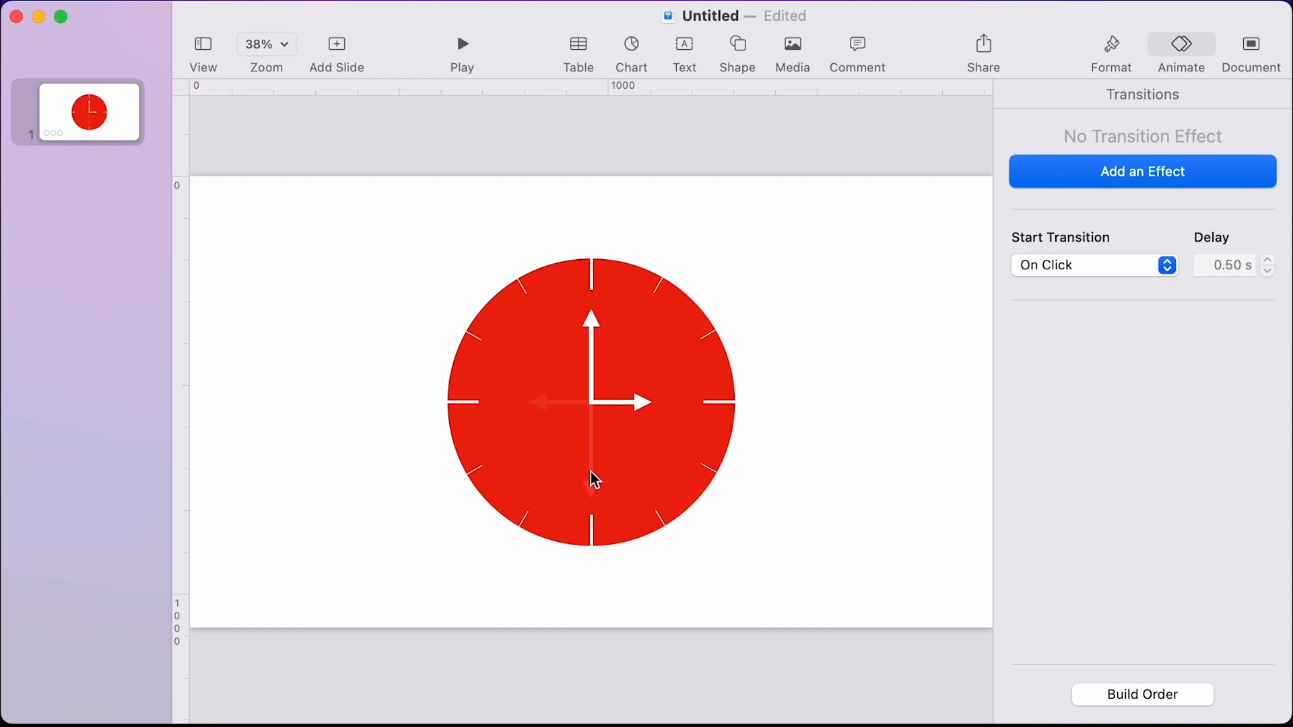
# Set the opacity of the faded downward-pointing copy of the long hand to 0%.
pyautogui.click(591, 491)
pyautogui.click(685, 342)
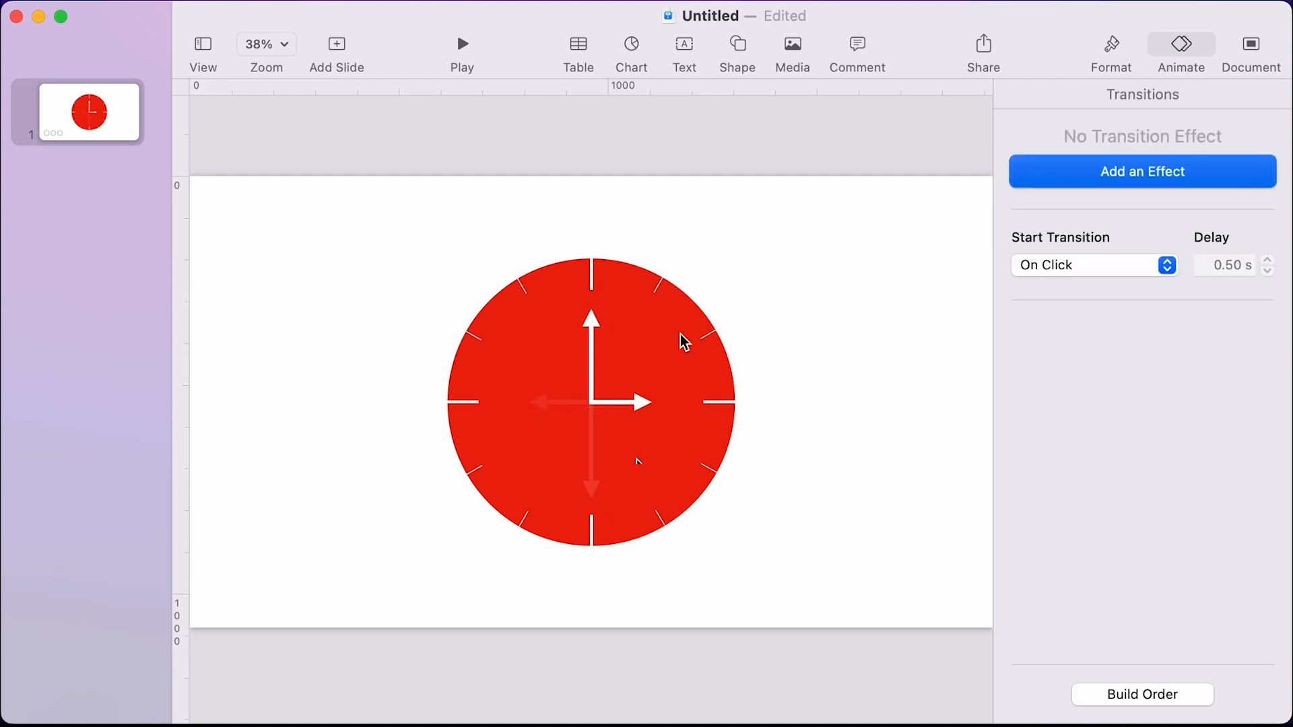
pyautogui.click(595, 455)
pyautogui.click(1111, 48)
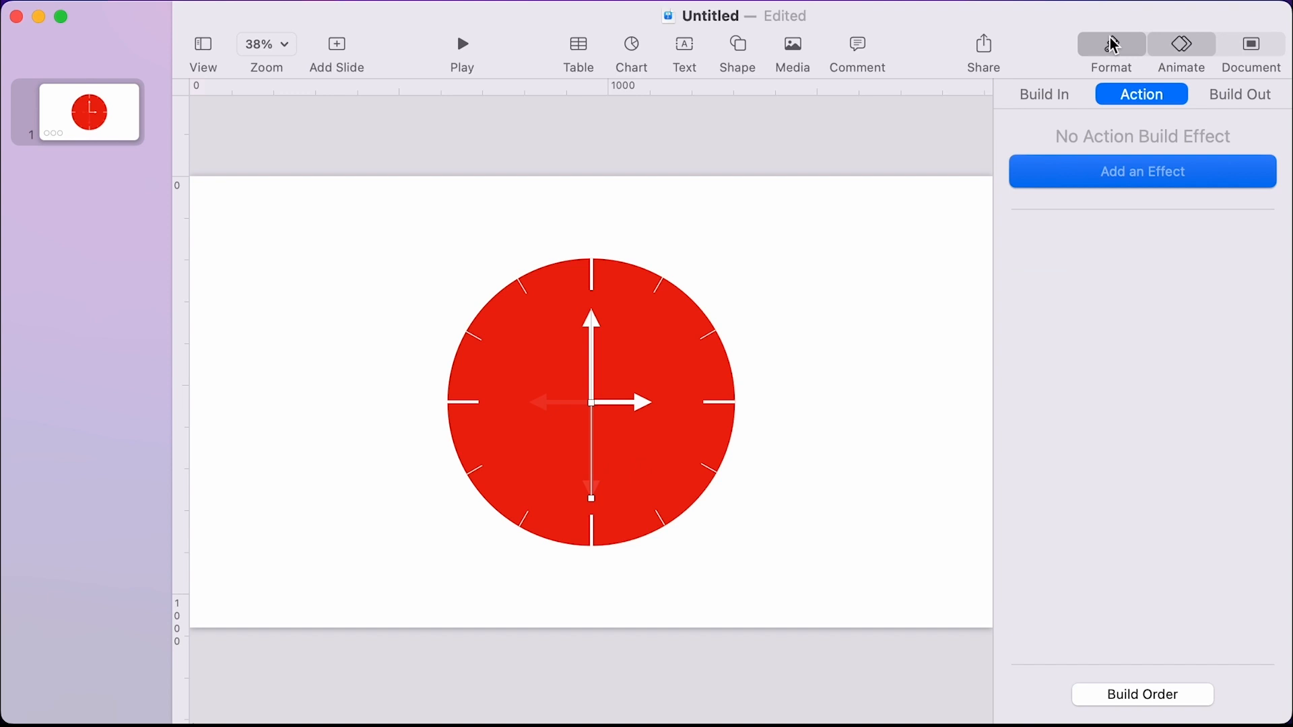
pyautogui.moveTo(1041, 665); pyautogui.dragTo(970, 666)
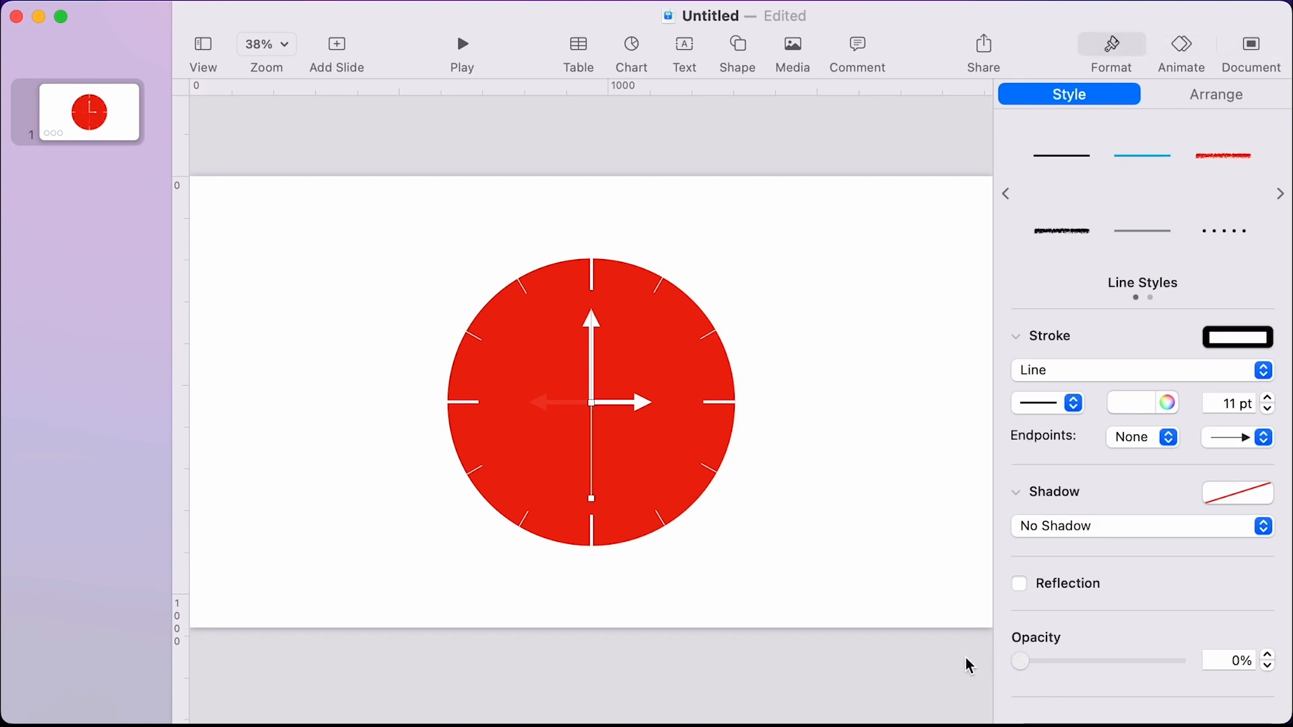
pyautogui.click(861, 499)
# Set the faded left-pointing copy's opacity to 0% and play the slide to check the clock animation.
pyautogui.click(540, 402)
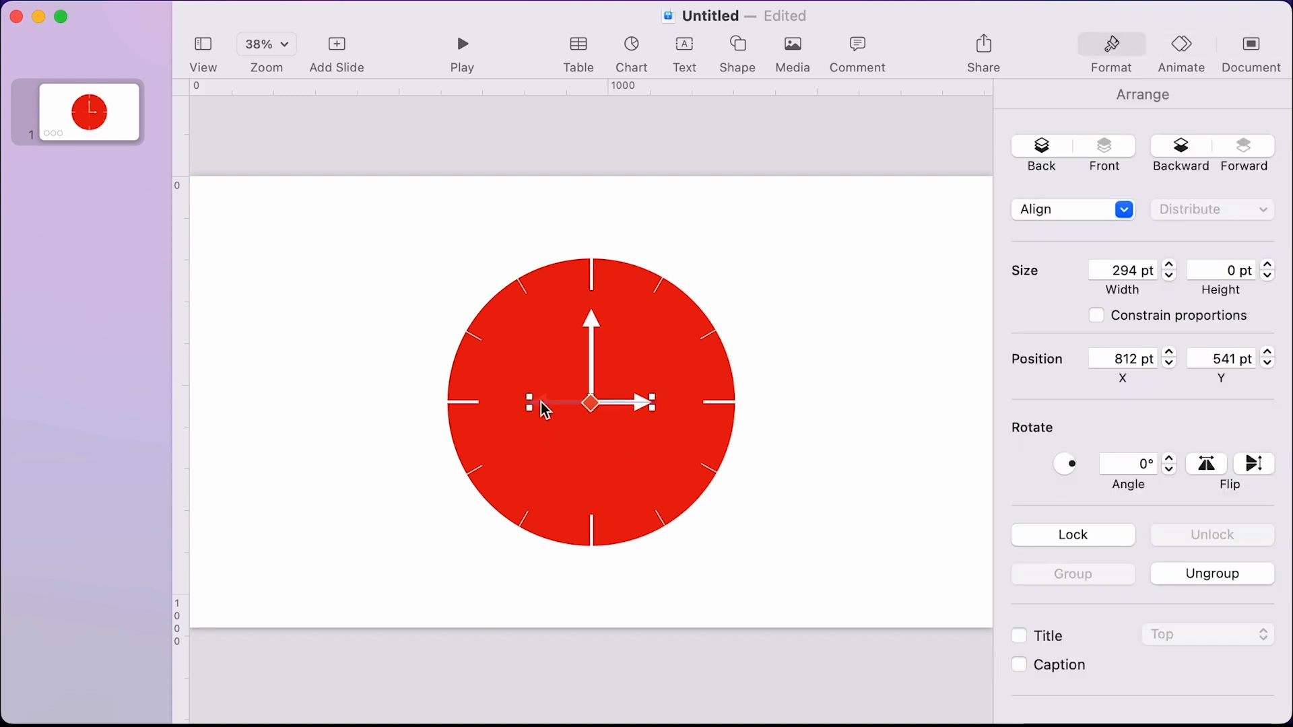
pyautogui.moveTo(1030, 662); pyautogui.dragTo(977, 672)
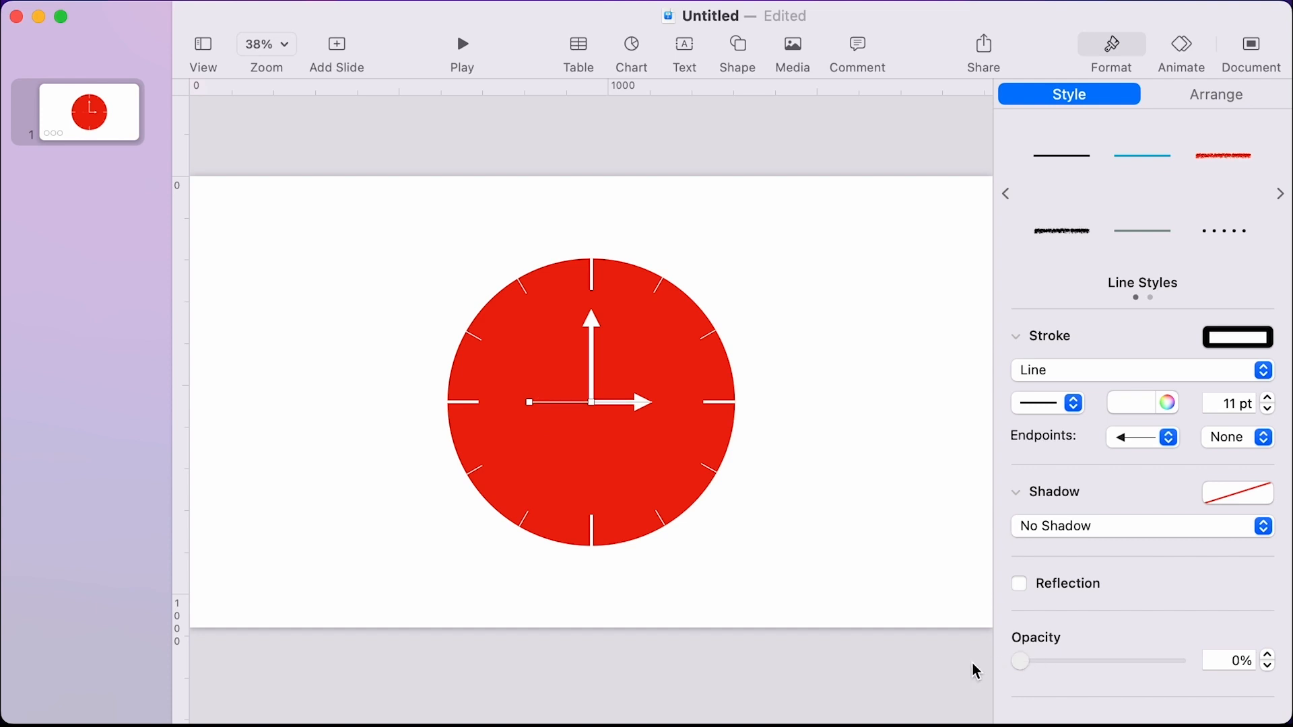
pyautogui.click(847, 328)
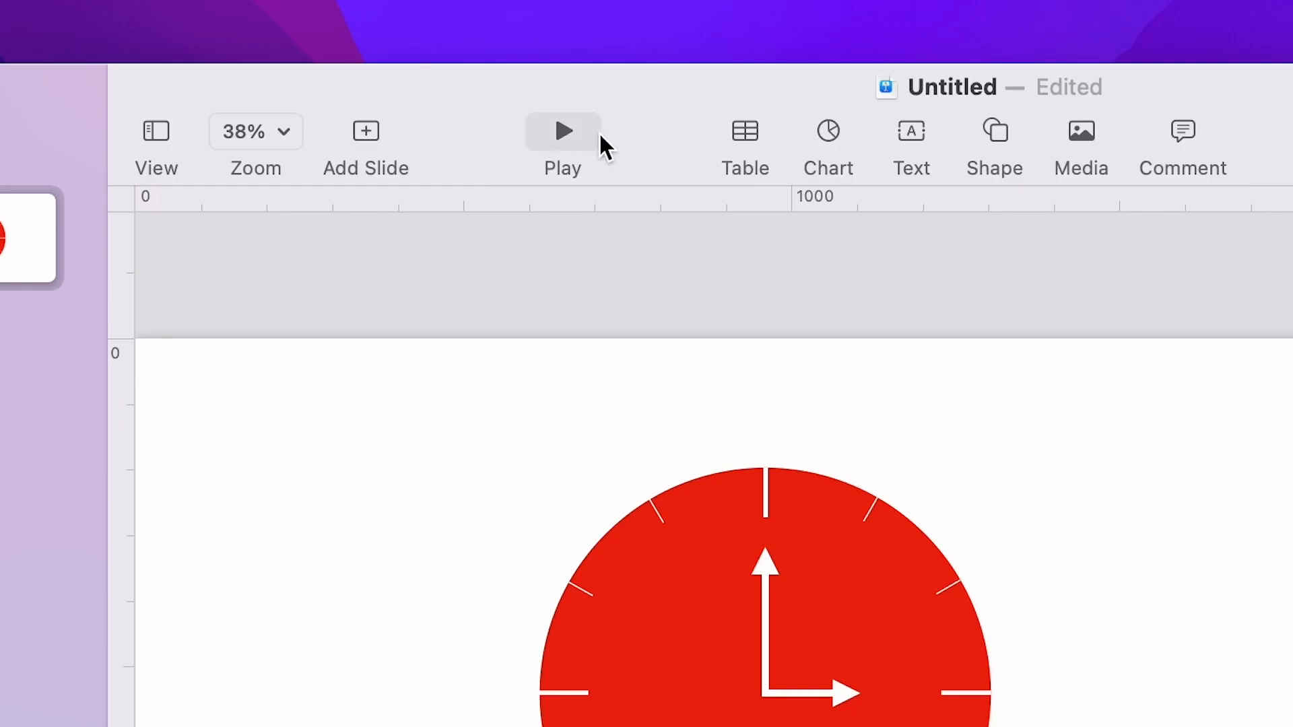
pyautogui.click(598, 134)
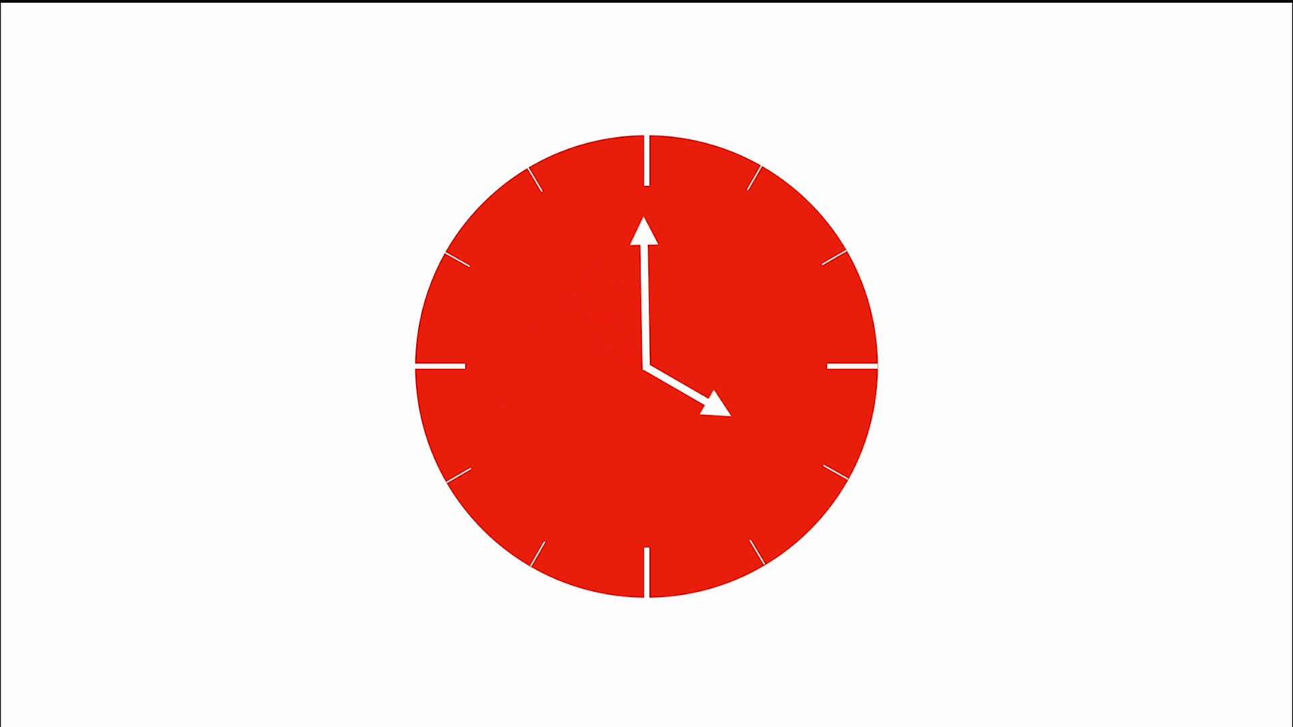
pyautogui.press('Escape')
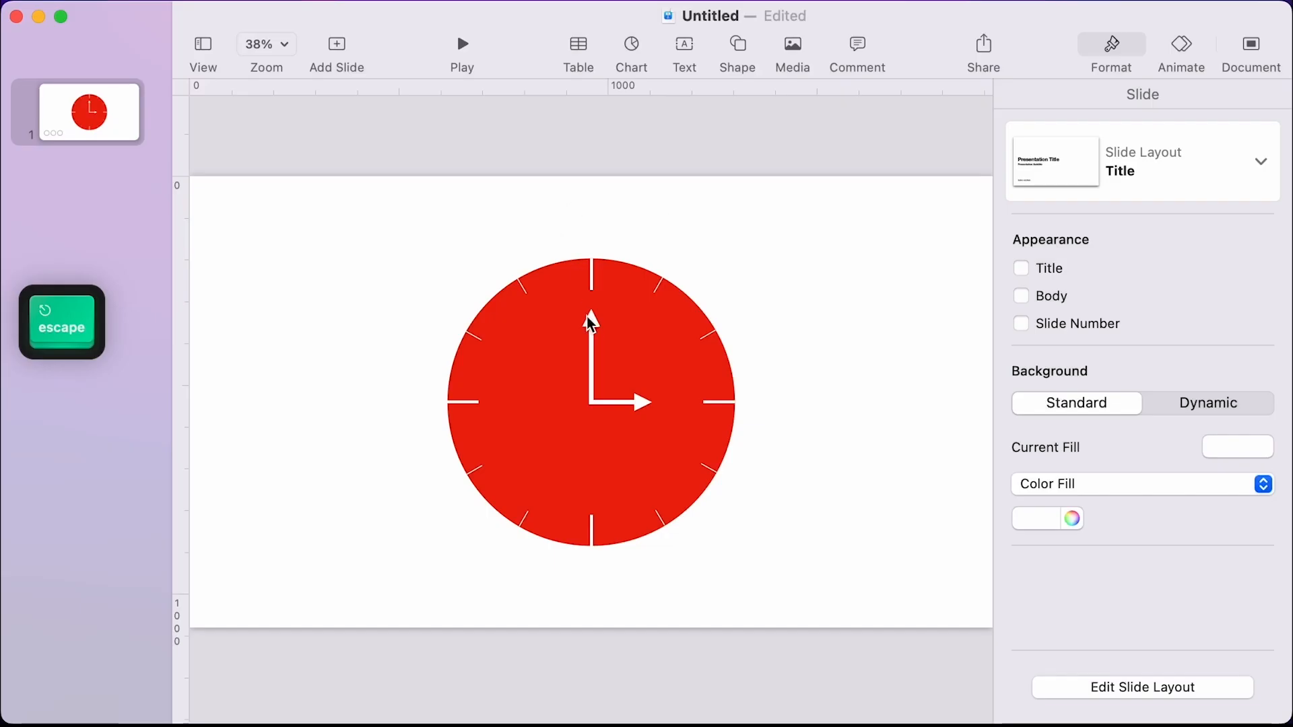
# Set the long vertical hand's rotation duration to 3 s.
pyautogui.click(599, 329)
pyautogui.click(1182, 48)
pyautogui.click(1219, 268)
pyautogui.write('3')
pyautogui.press('Return')
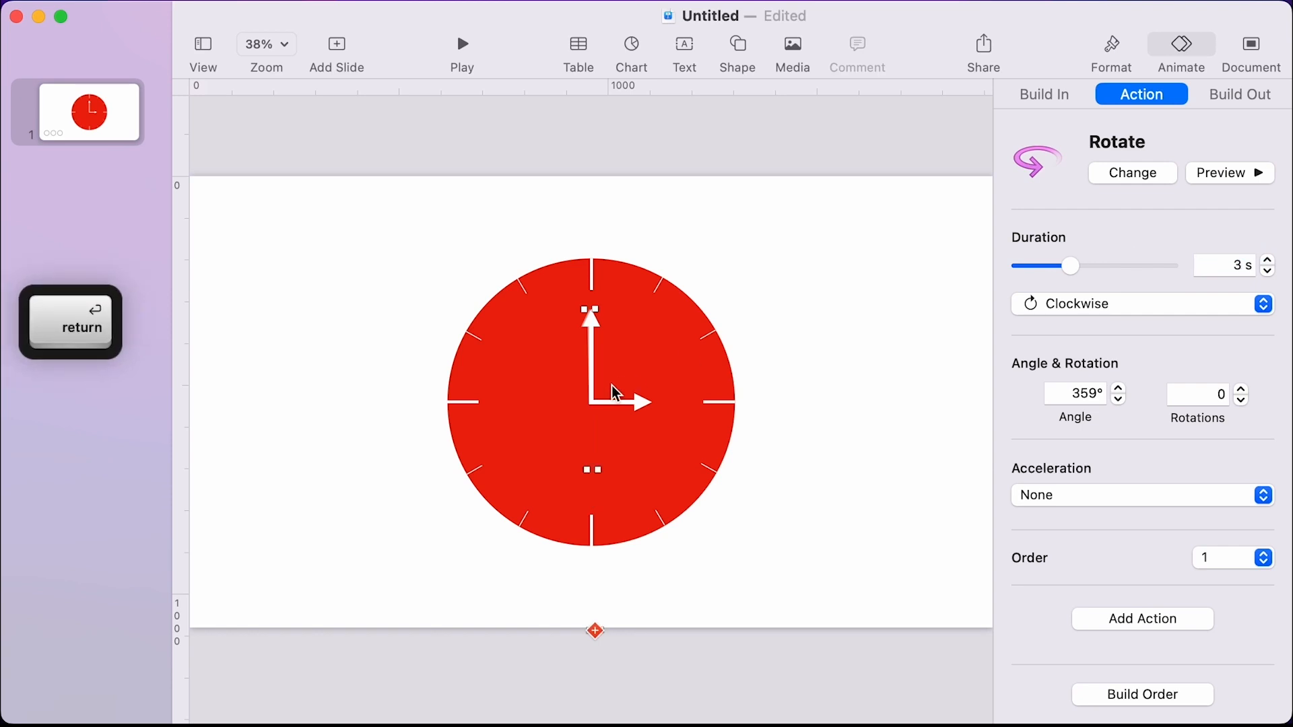
# Set the short hand's rotation duration to 3 s and play the slide.
pyautogui.click(649, 419)
pyautogui.click(1207, 264)
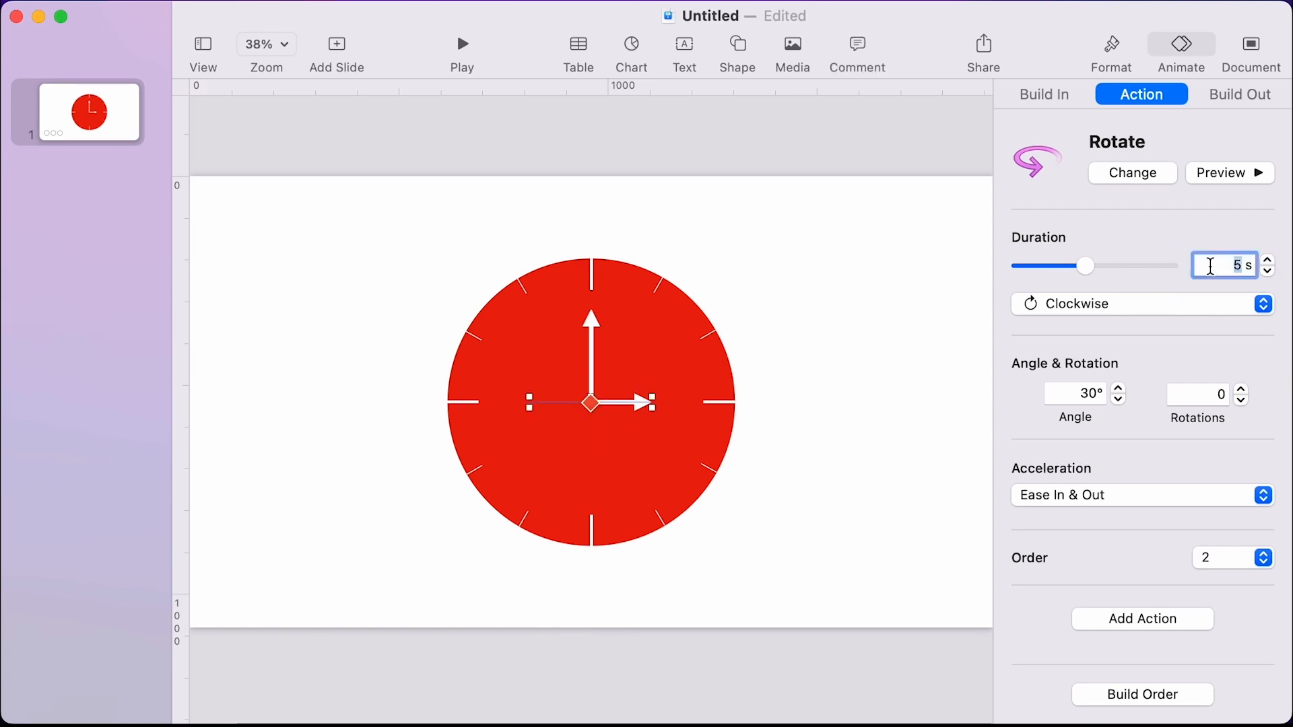
pyautogui.write('3')
pyautogui.press('Return')
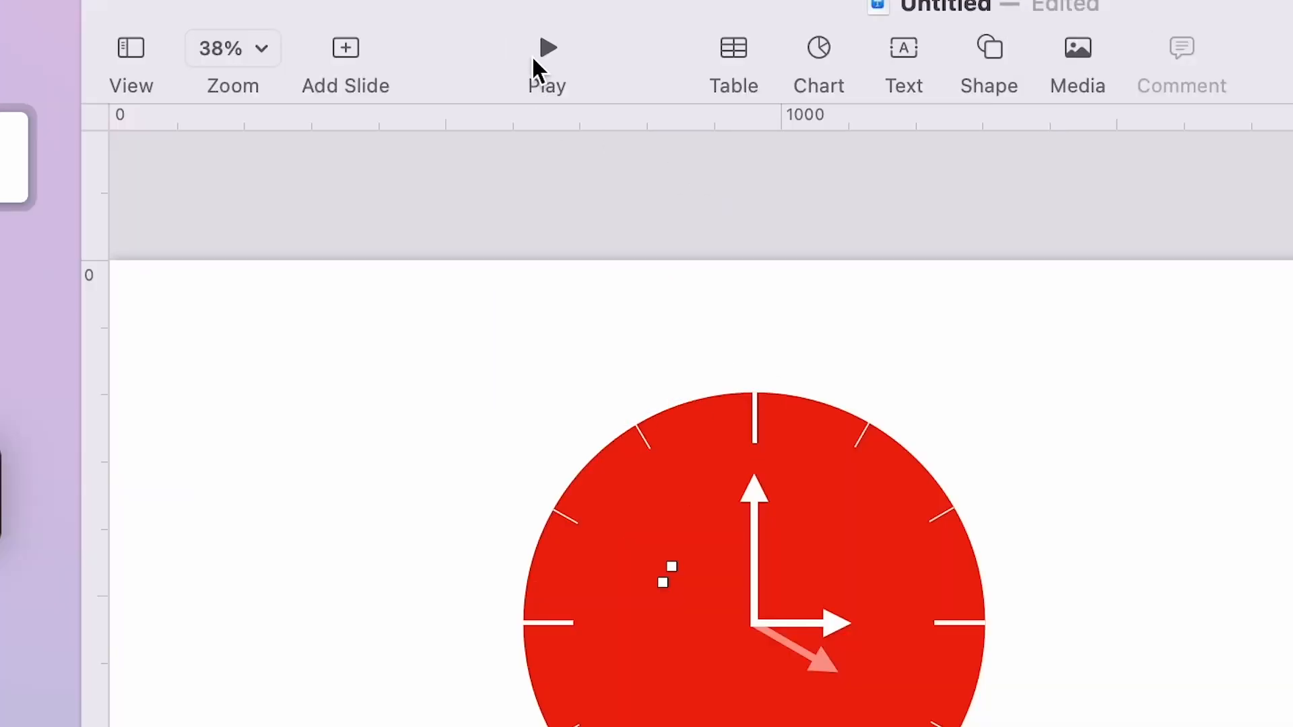
pyautogui.click(457, 54)
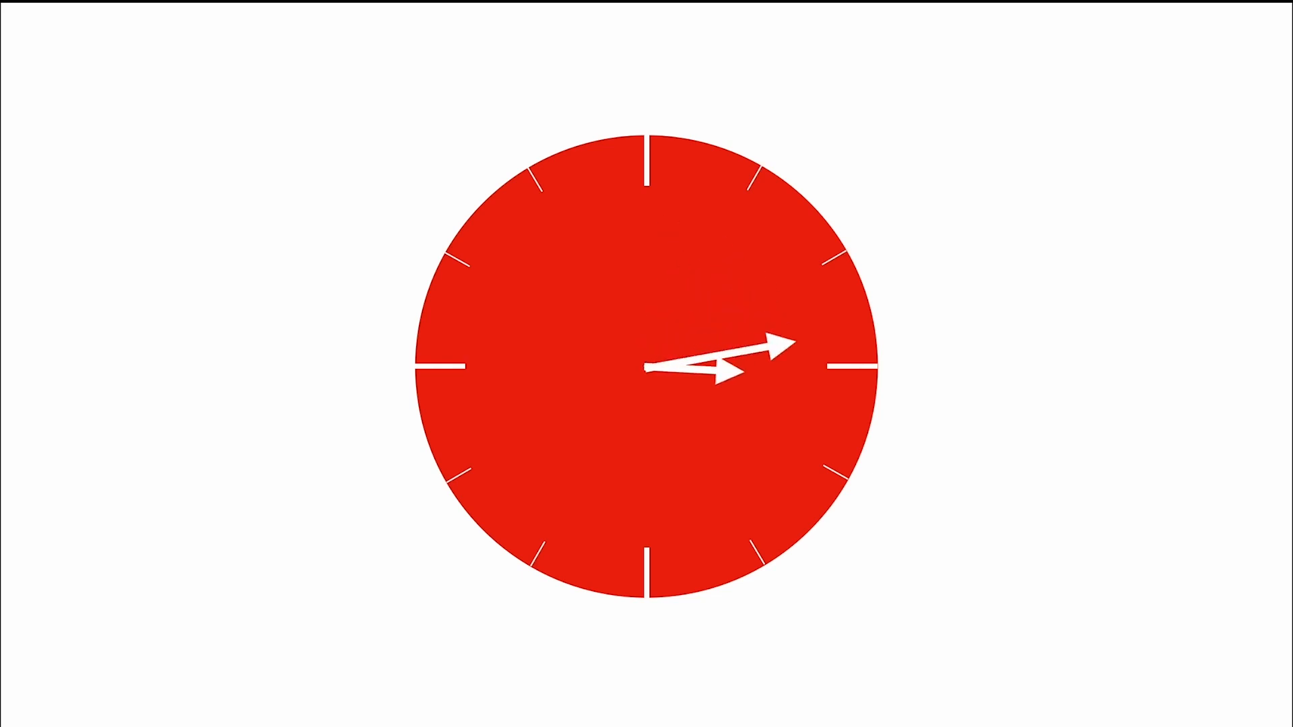